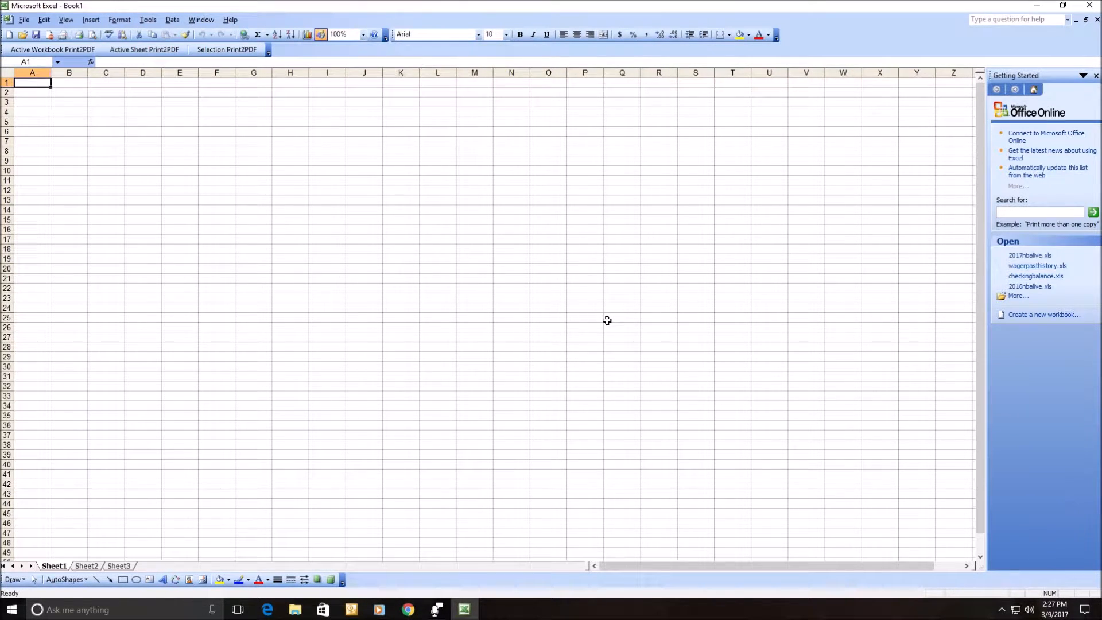
Enter the heading "Amt Bor" in A1 and the loan amount 19000 in A2, formatted as currency
type("Amt")
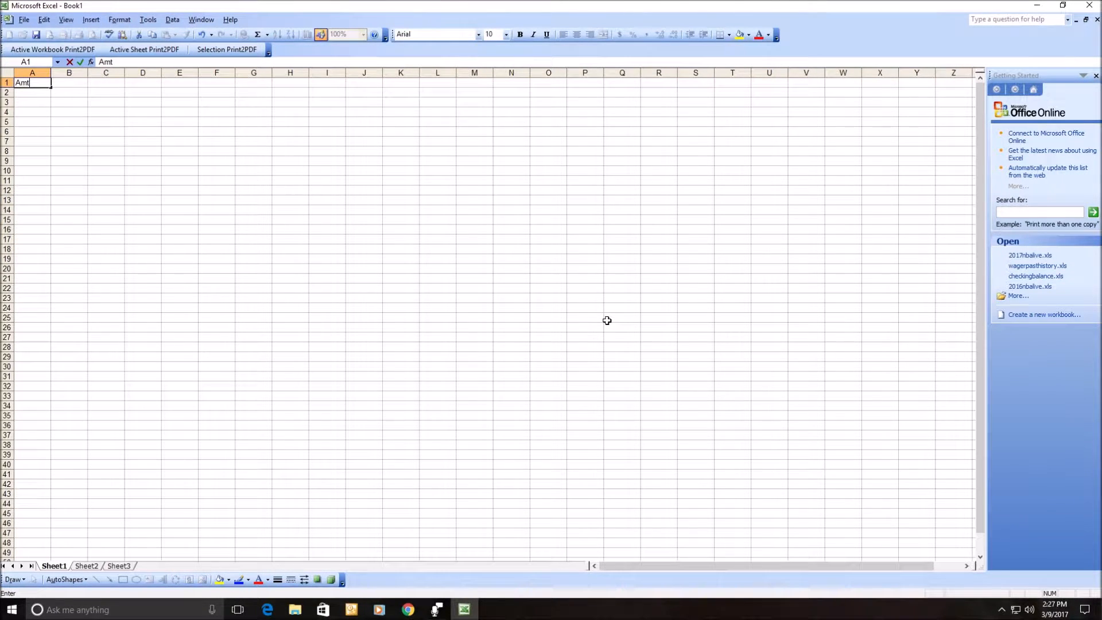
type(" Bor")
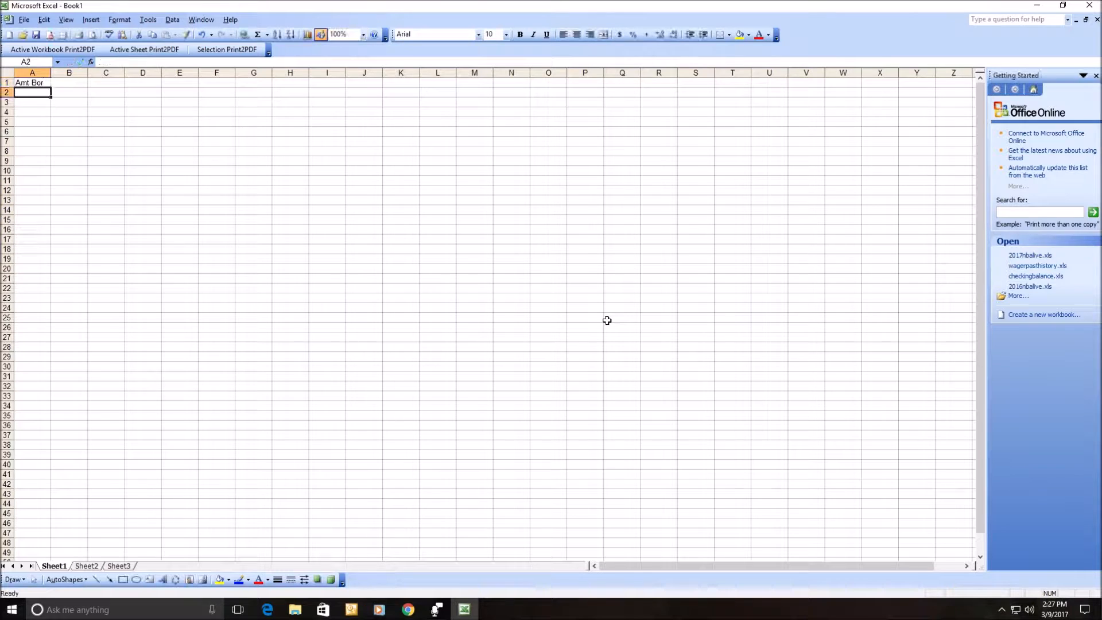
key("Tab")
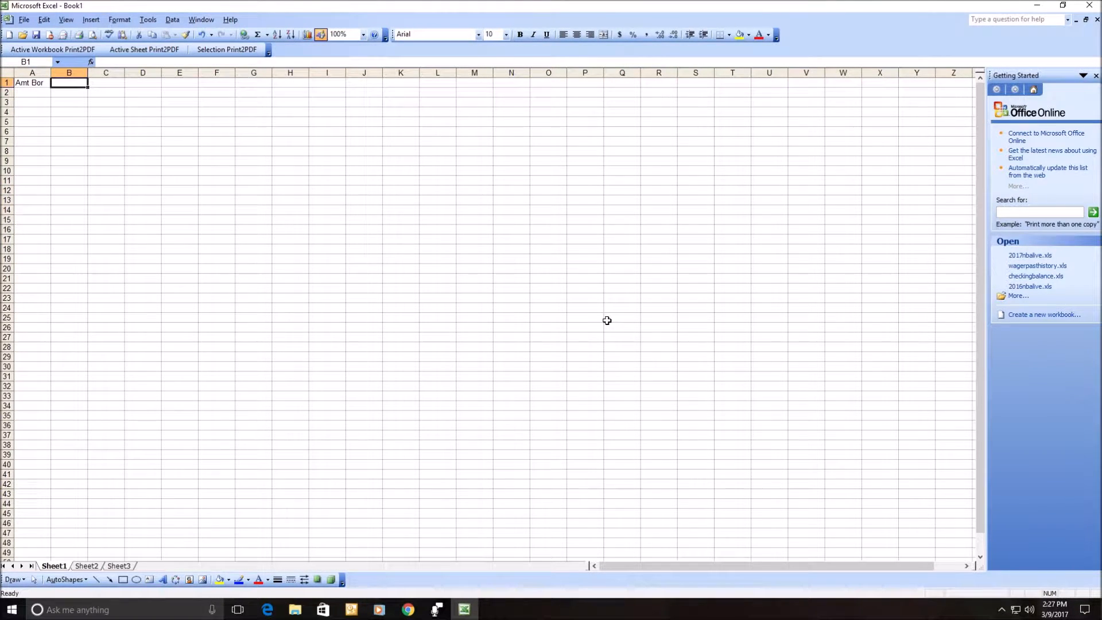
key("Left")
key("Down")
type("19000")
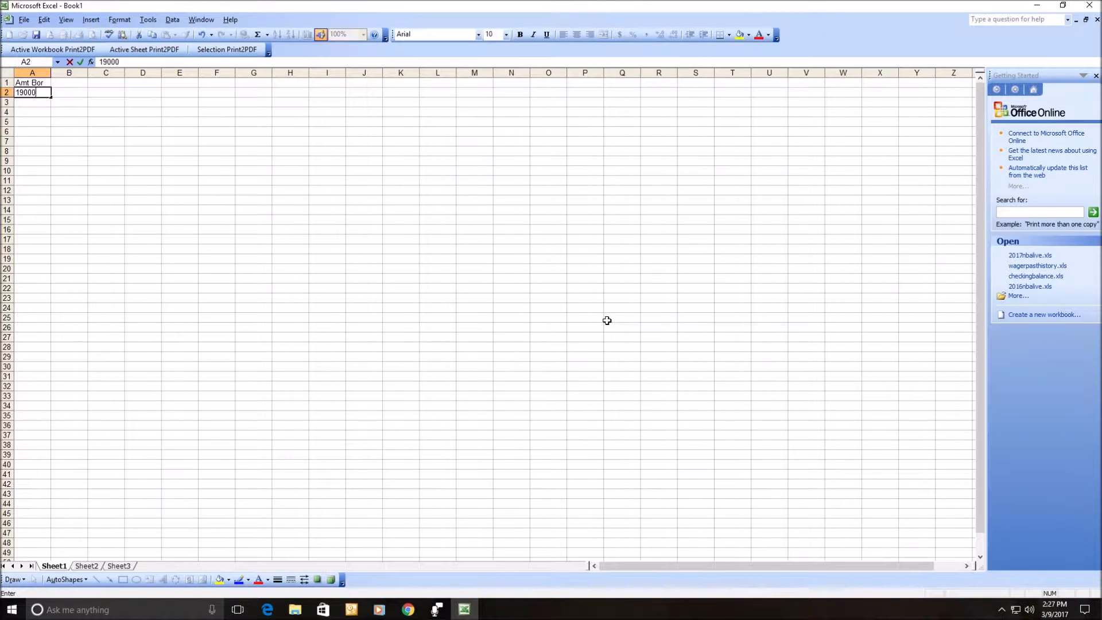
key("ctrl+Return")
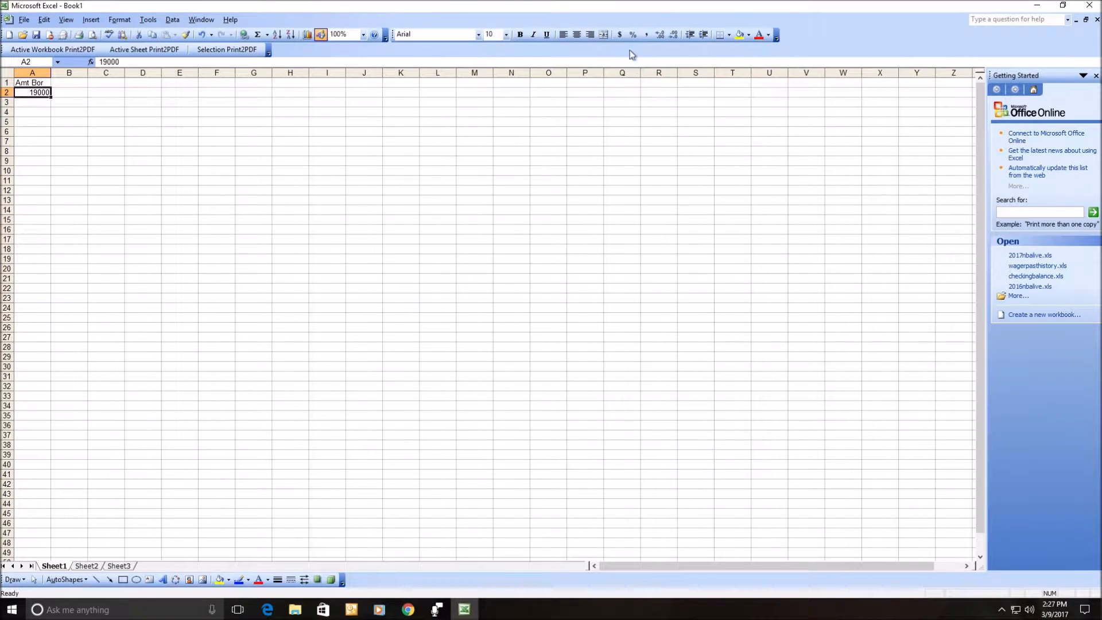
left_click(620, 35)
Add the headings "Rate" in B1 and "Num Pay" in C1
key("Right")
key("Up")
type("Rate")
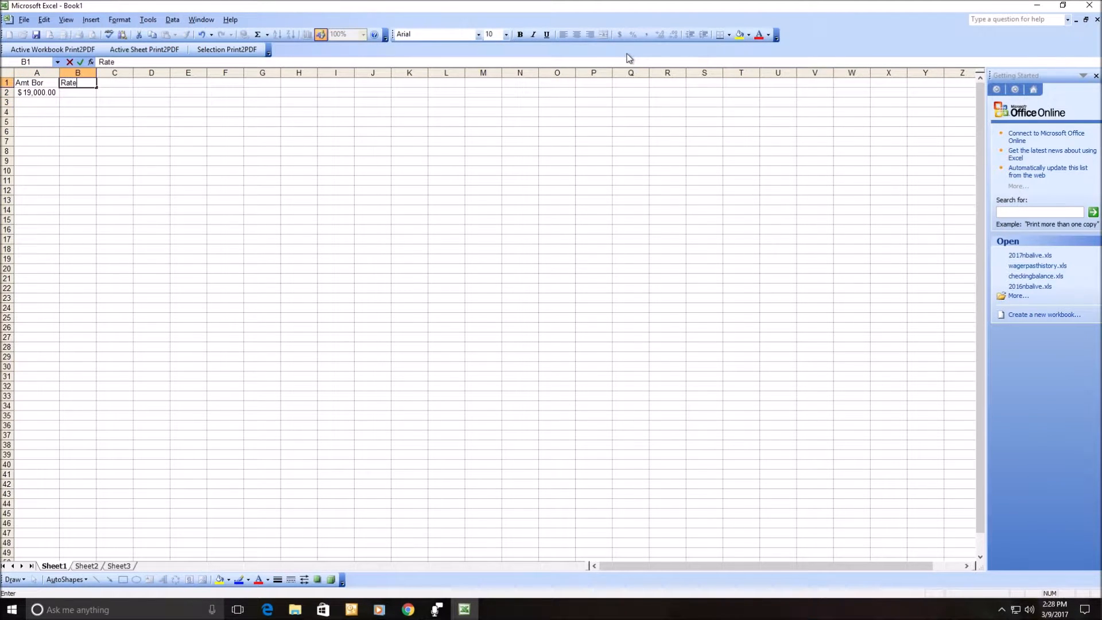
key("Right")
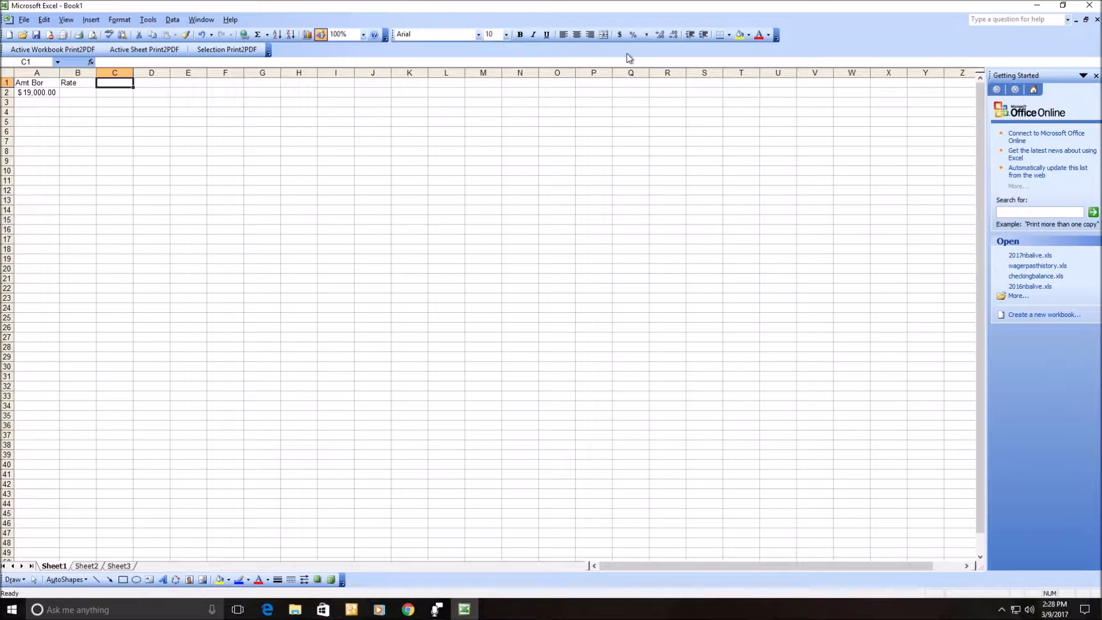
type("Num PAy")
key("Return")
Enter 9 as the rate in B2 and 72 as the number of payments in C2
key("Left")
type("9")
key("Right")
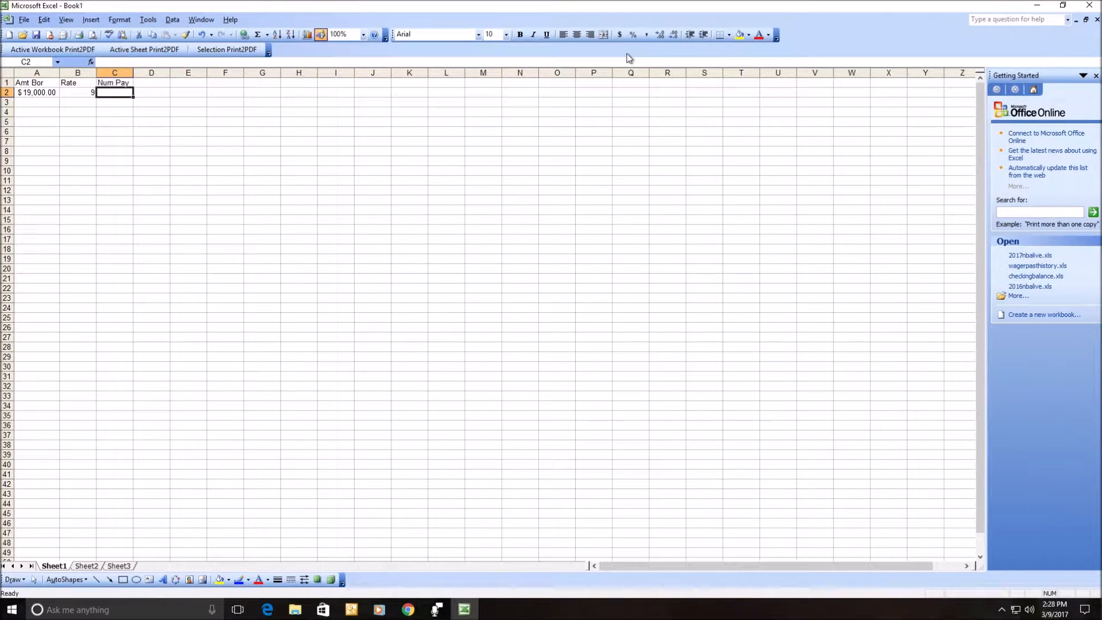
type("72")
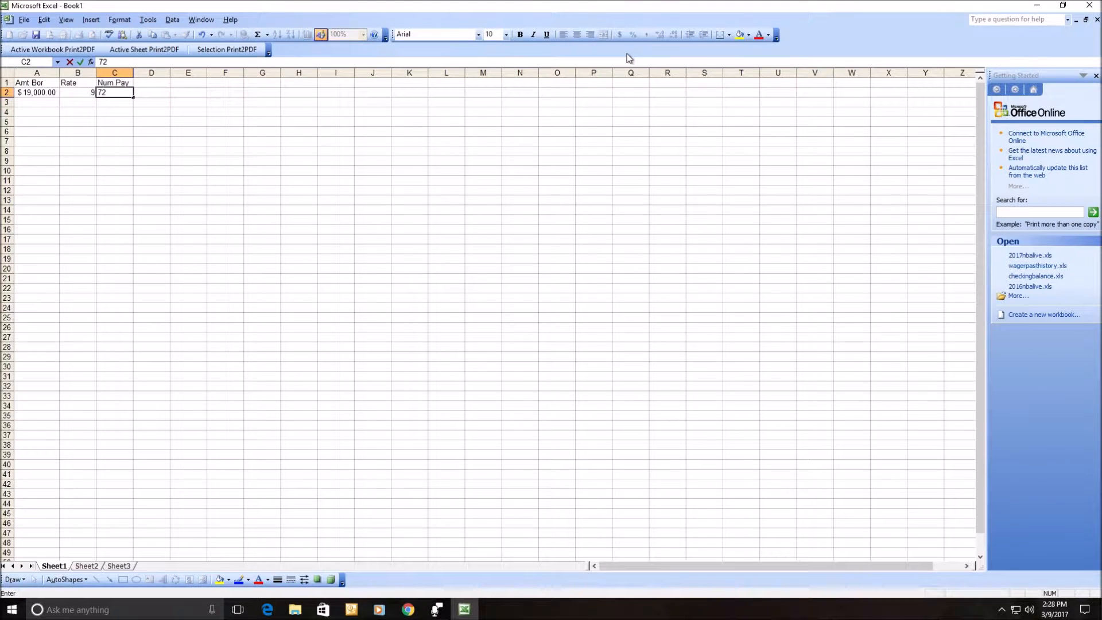
key("Return")
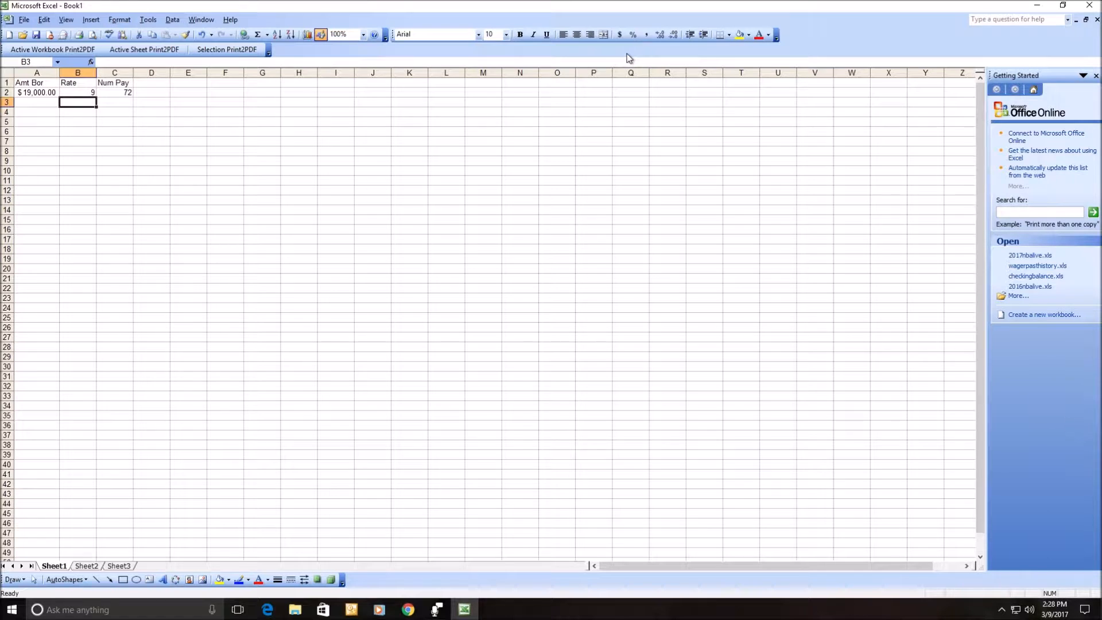
Calculate the monthly interest rate in B3 with the formula =B2/1200
type("=B2")
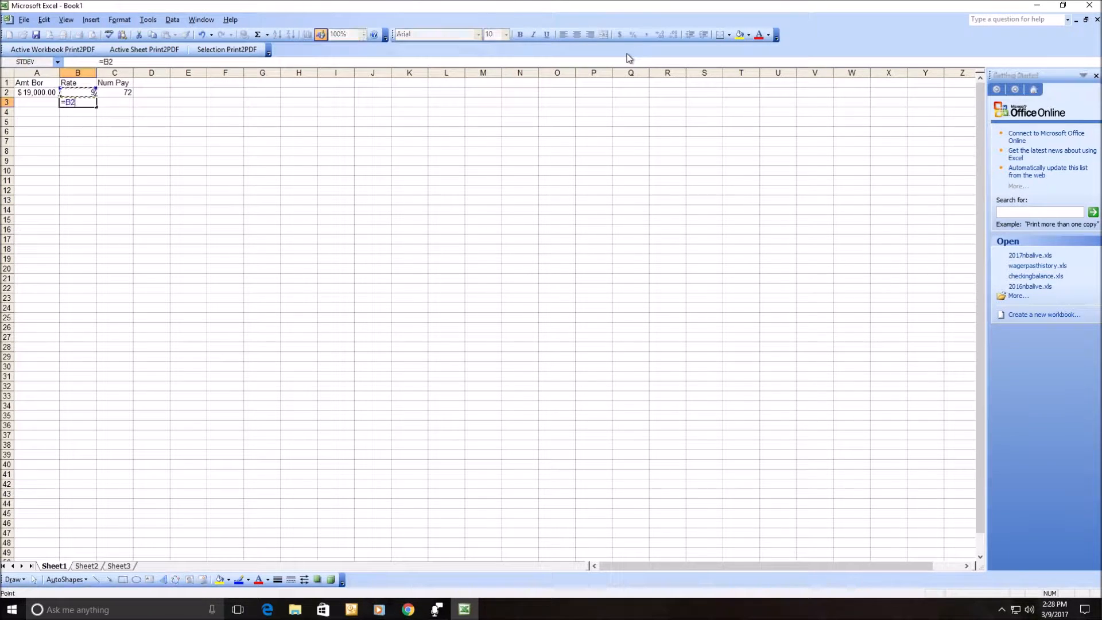
type("/1200")
key("Return")
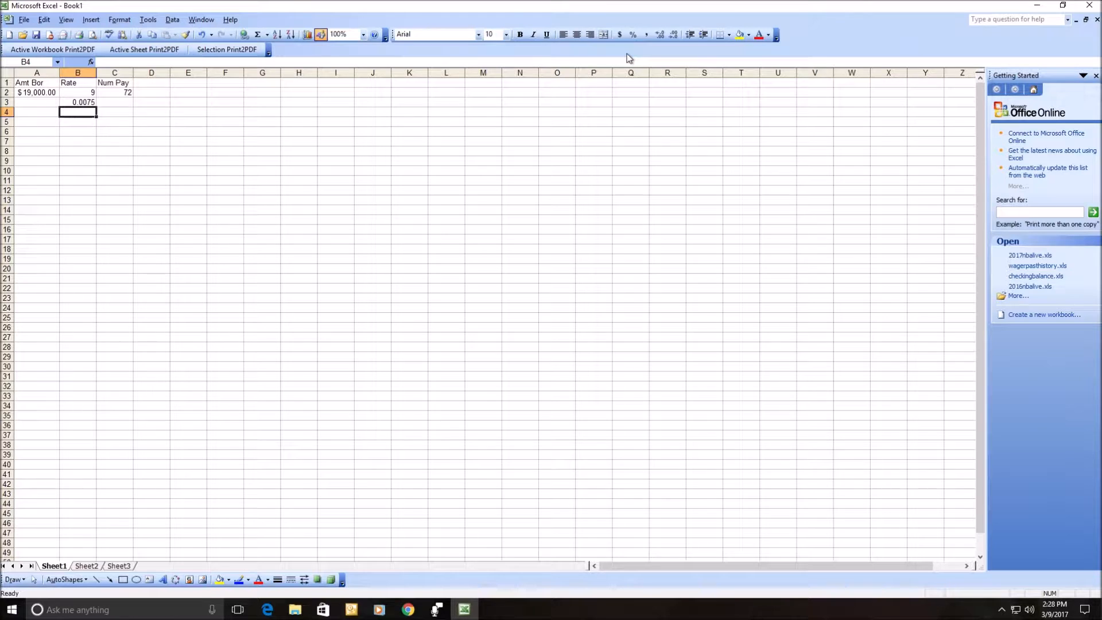
Number the payments 1 to 72 down column A by filling a series from A11 to A82
key("Left")
key("Down")
key("Down")
key("Down")
key("Down")
key("Down")
key("Down")
key("Down")
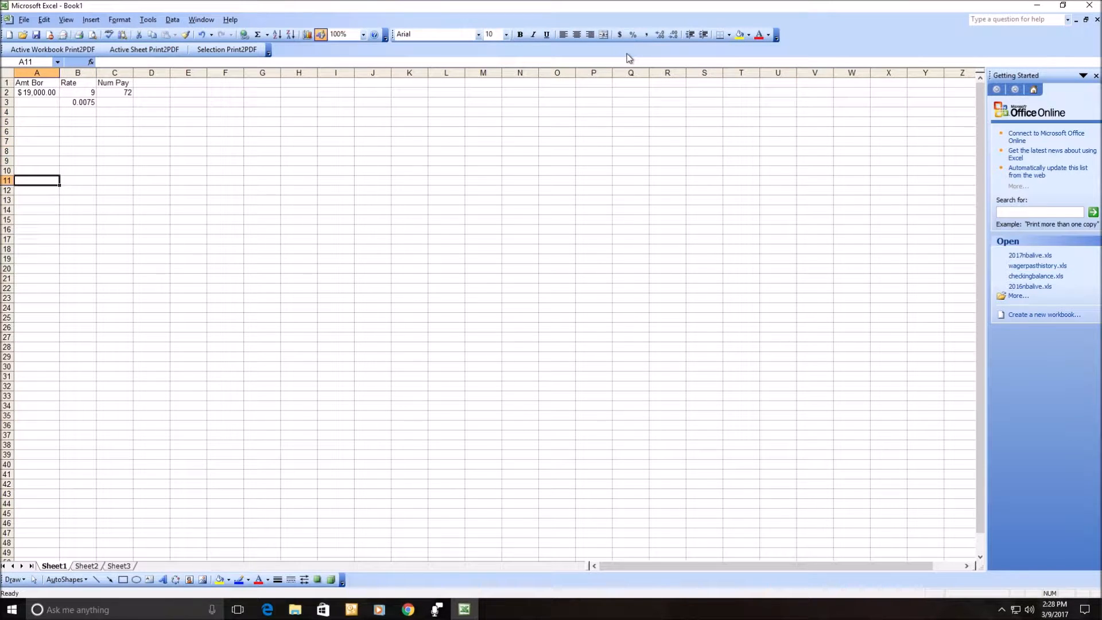
type("1")
key("Return")
key("Up")
left_click_drag(59, 181, 33, 128)
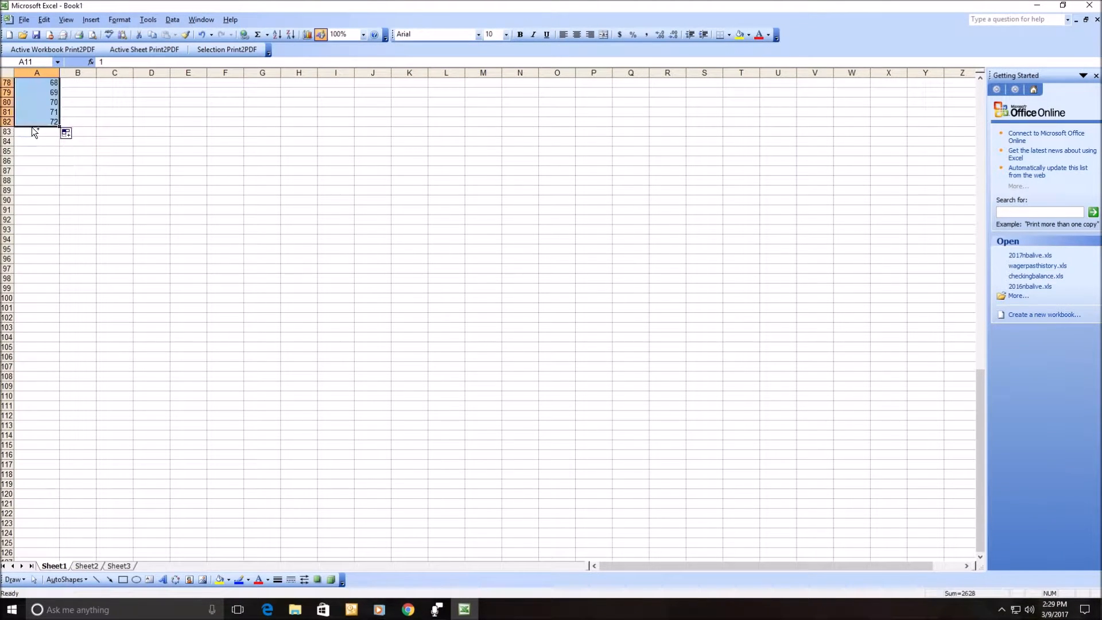
Enter the column heading "pay" in B10, above the first payment row
scroll(108, 170, "up", 4)
left_click(76, 152)
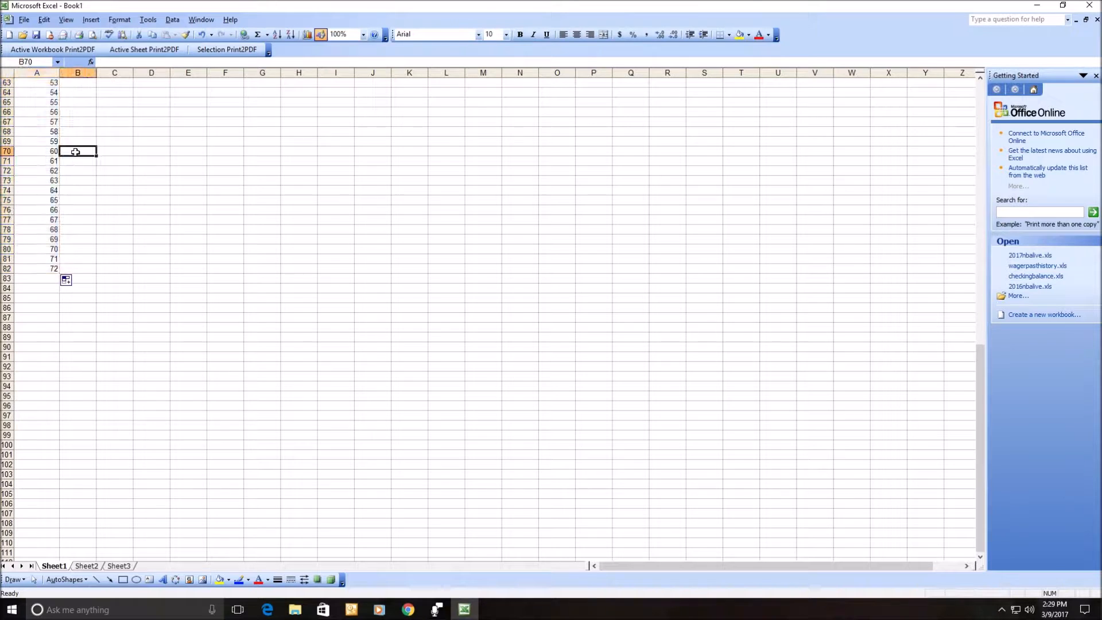
key("ctrl+Up")
key("Down")
key("Down")
key("Down")
key("Down")
key("Down")
key("Down")
key("Down")
key("Down")
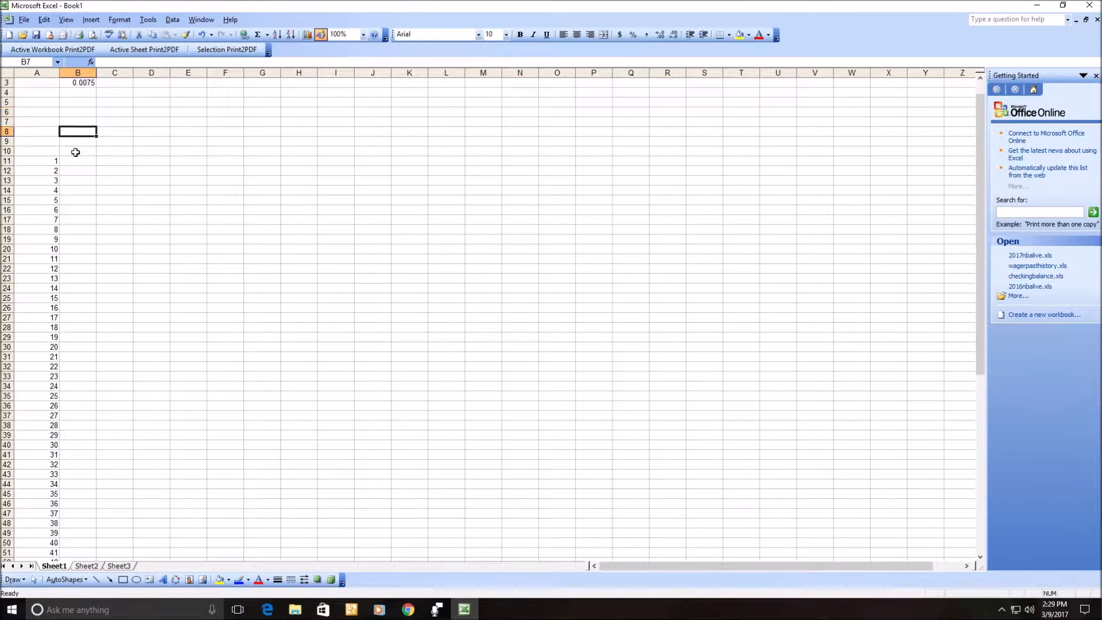
key("Up")
type("pay")
key("Tab")
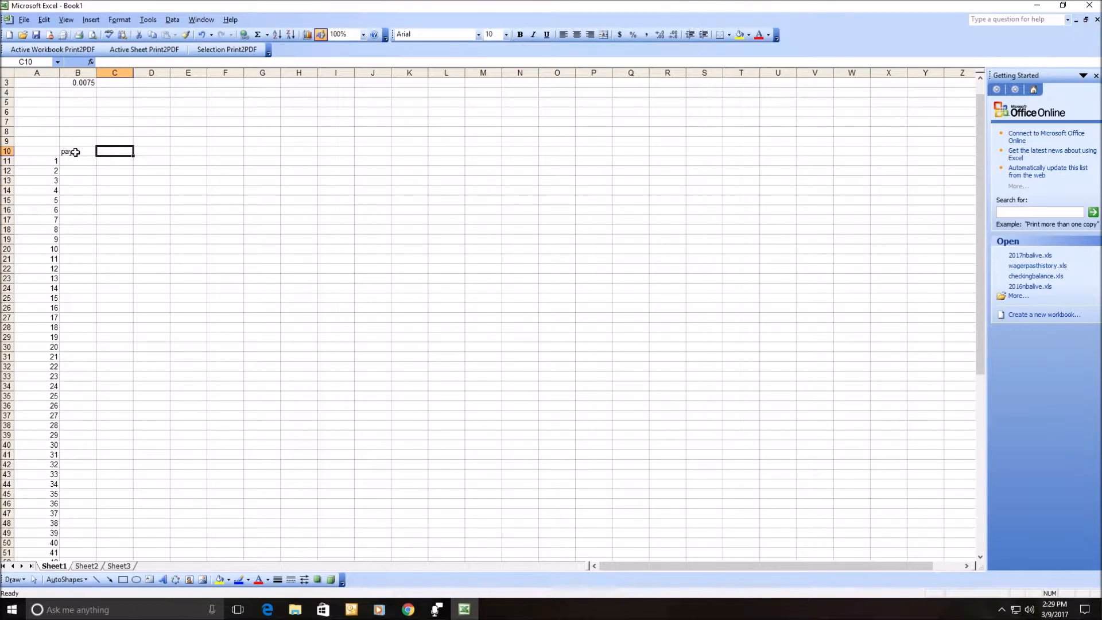
Add the column headings "prin" in C10 and "int" in D10
key("Up")
key("Up")
key("Up")
key("Up")
key("Up")
key("Up")
key("Up")
key("Up")
key("Up")
key("Down")
key("Down")
key("Down")
key("Down")
key("Down")
key("Down")
key("Down")
key("Down")
key("Down")
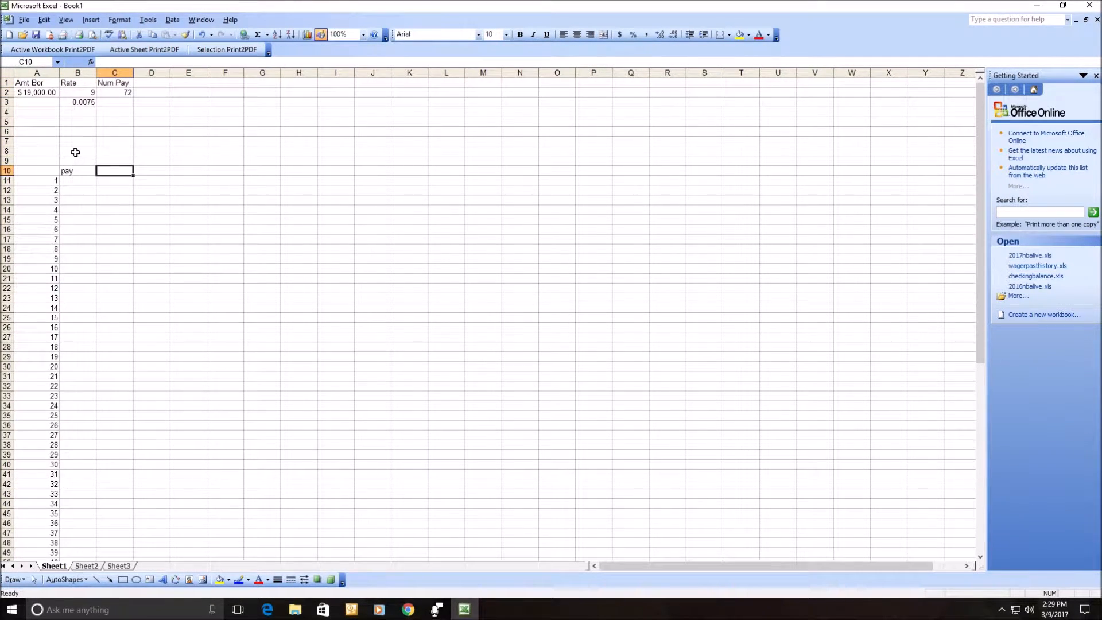
type("prin")
key("Tab")
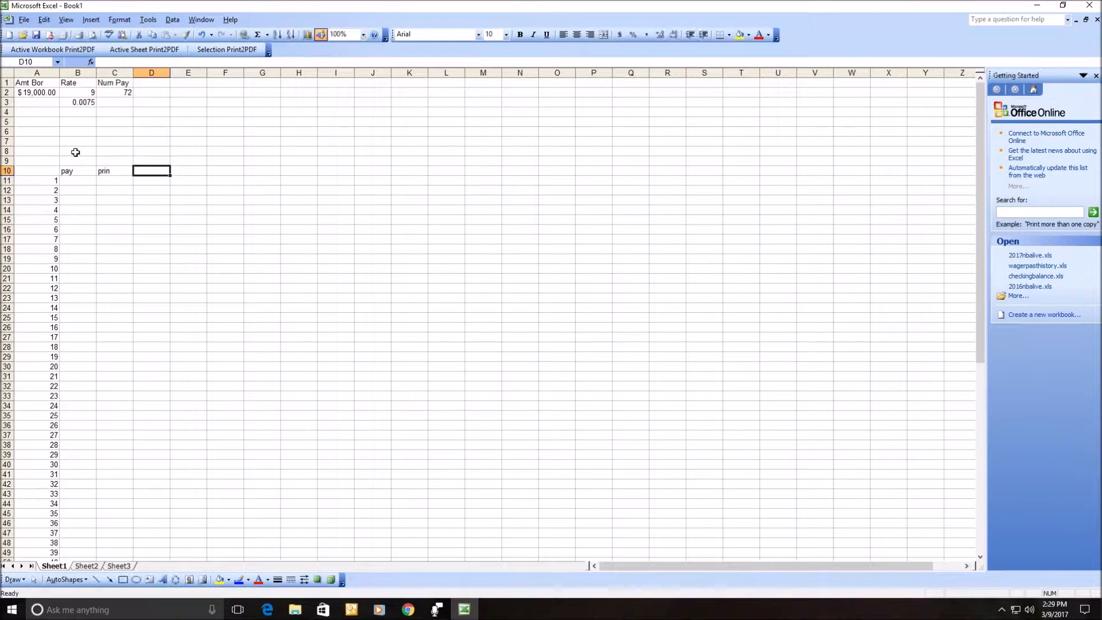
type("int")
key("Tab")
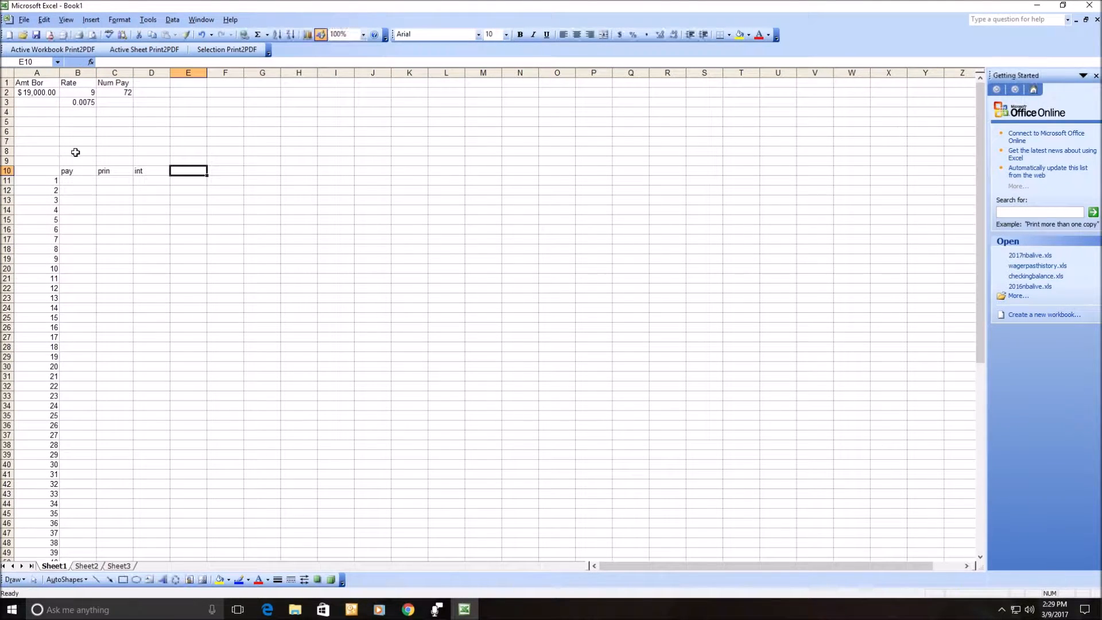
Add the column headings "tot int" in E10, "avg mo" in F10 and "bal rem" in G10
type("t to")
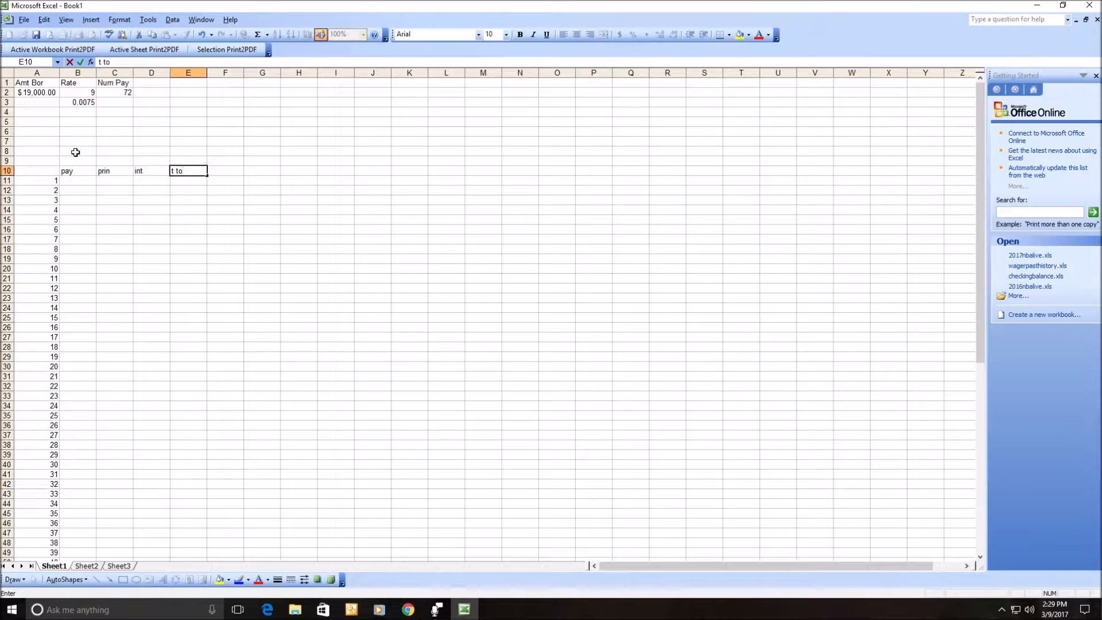
key("BackSpace")
key("BackSpace")
key("BackSpace")
type("ot in")
key("Tab")
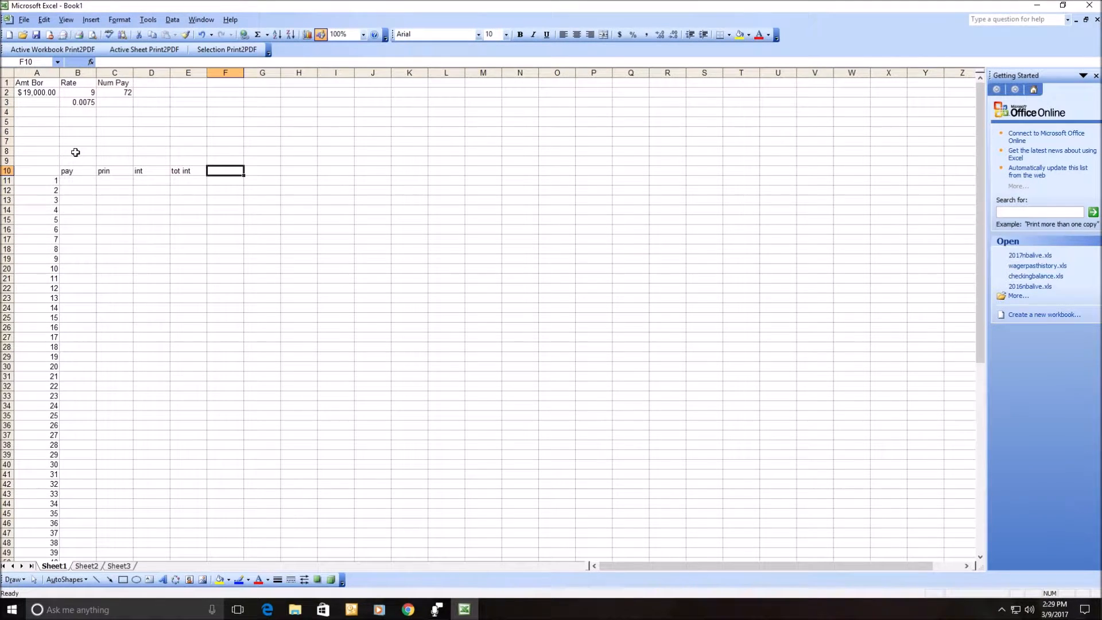
type("avg mo")
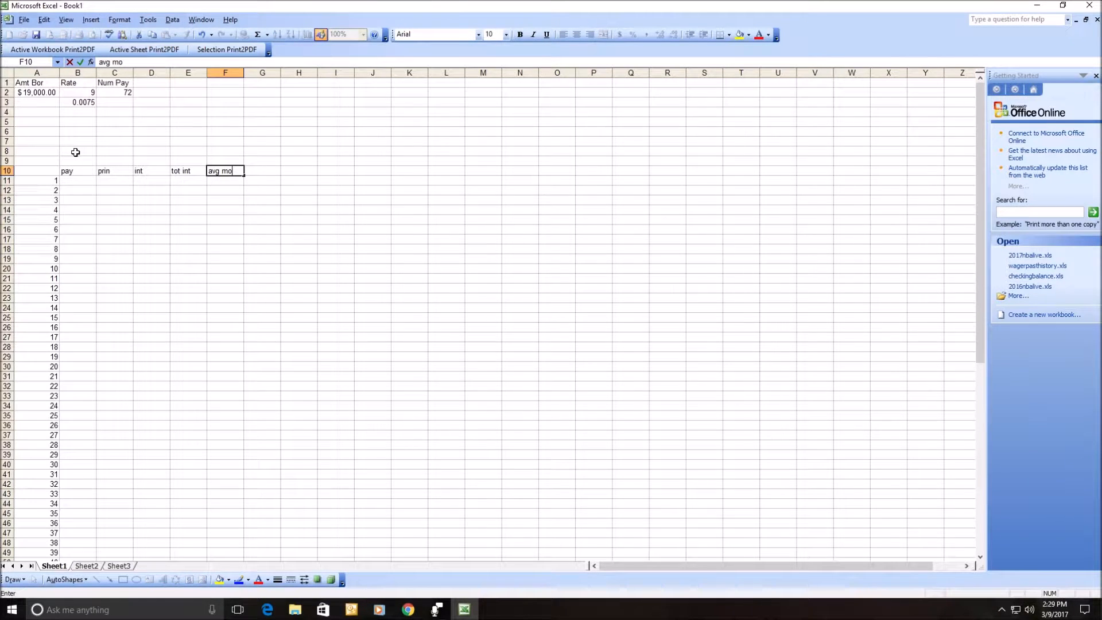
key("Tab")
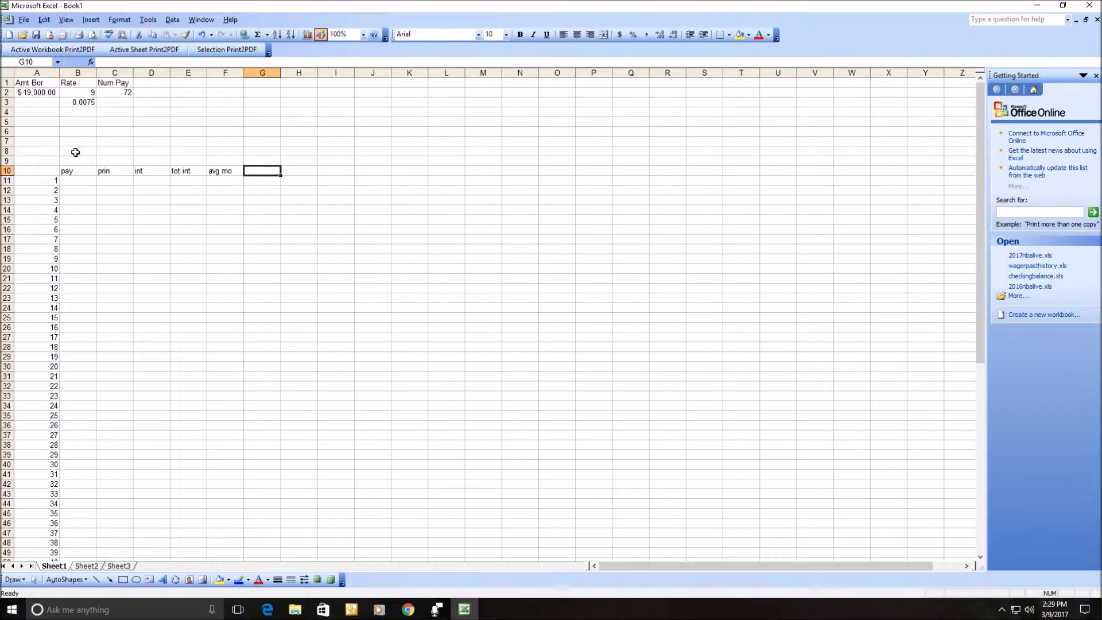
type("bal rem")
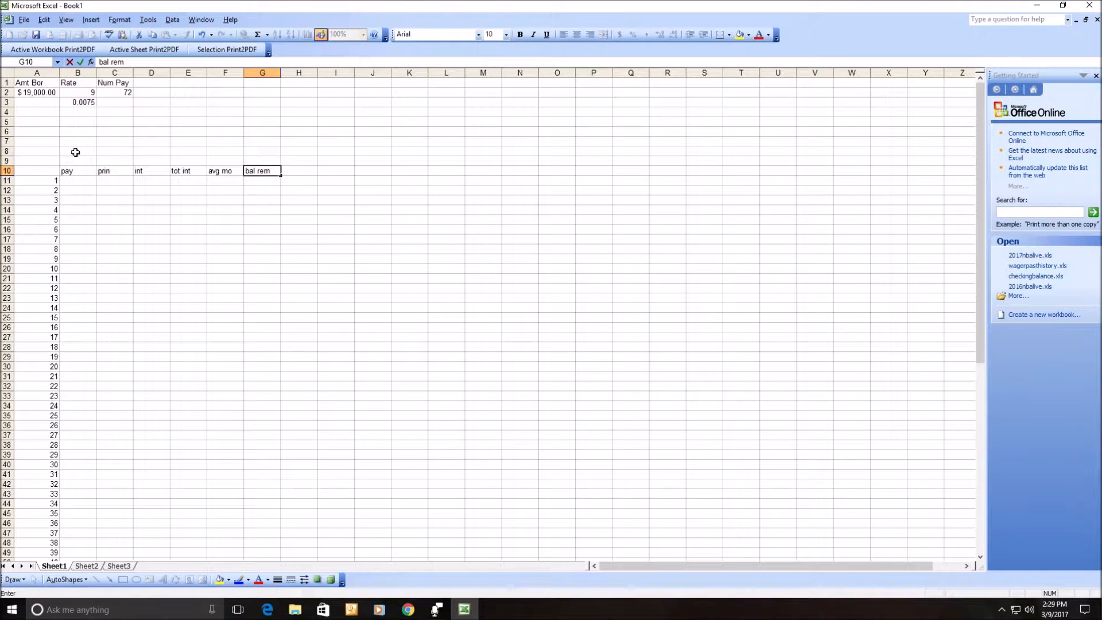
key("Up")
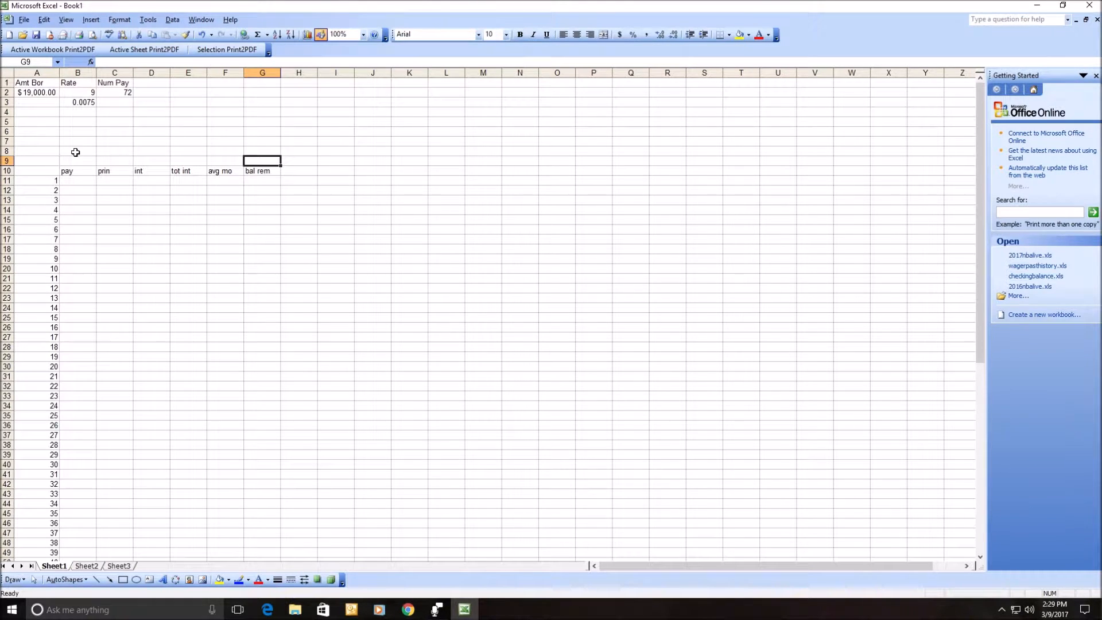
Calculate the first monthly payment in B11 with the formula =PMT(B3,C2,A2)
key("Left")
key("Left")
key("Left")
key("Left")
key("Left")
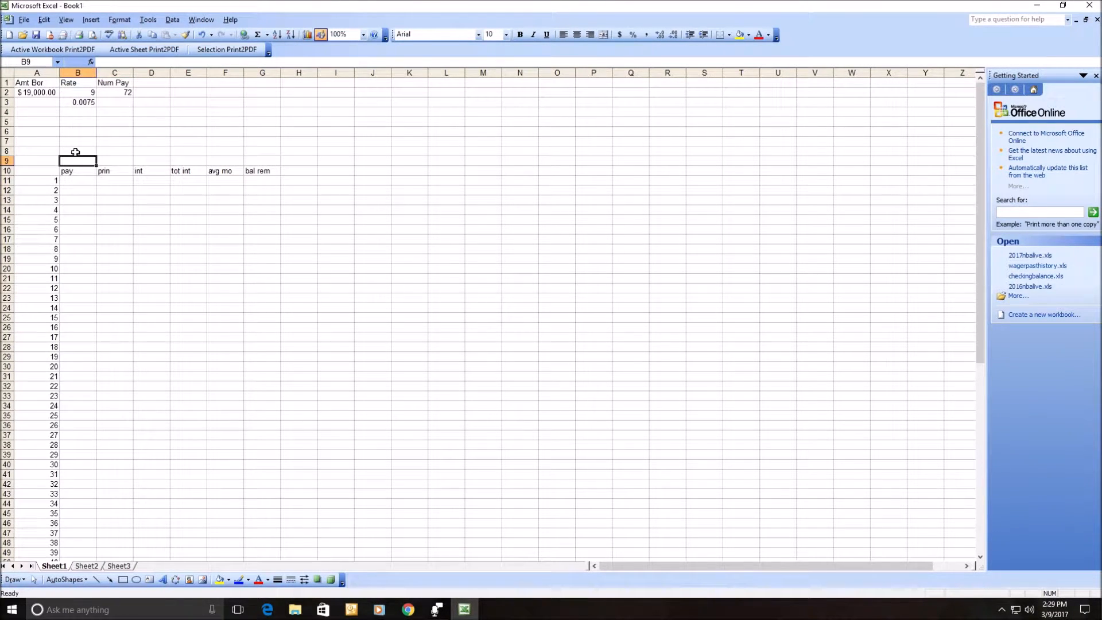
key("Down")
key("Down")
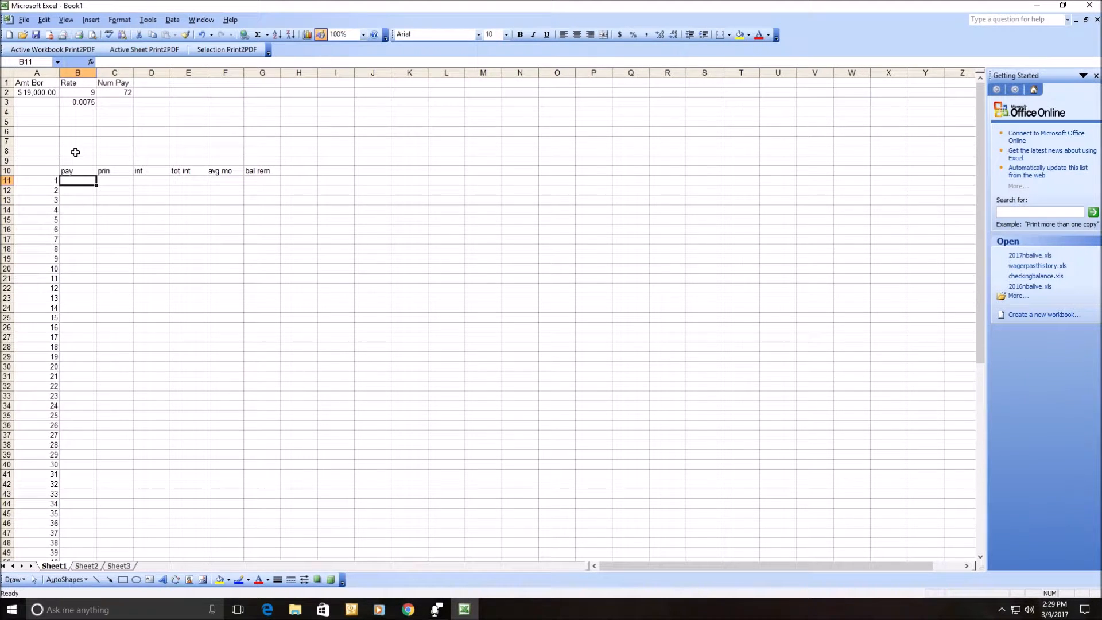
type("=pmt(")
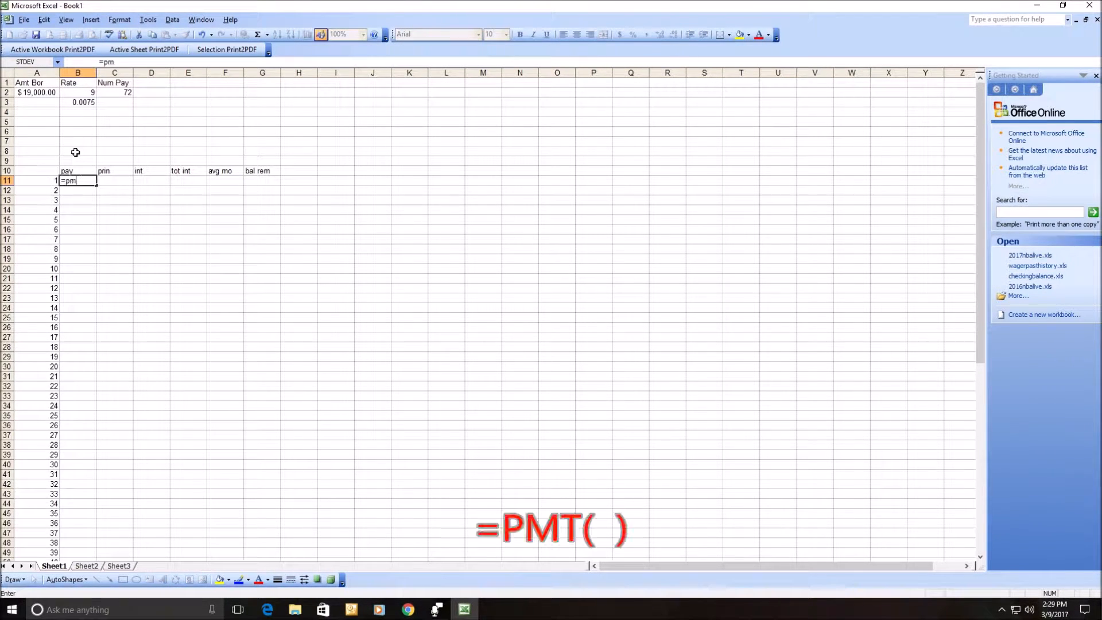
left_click(83, 101)
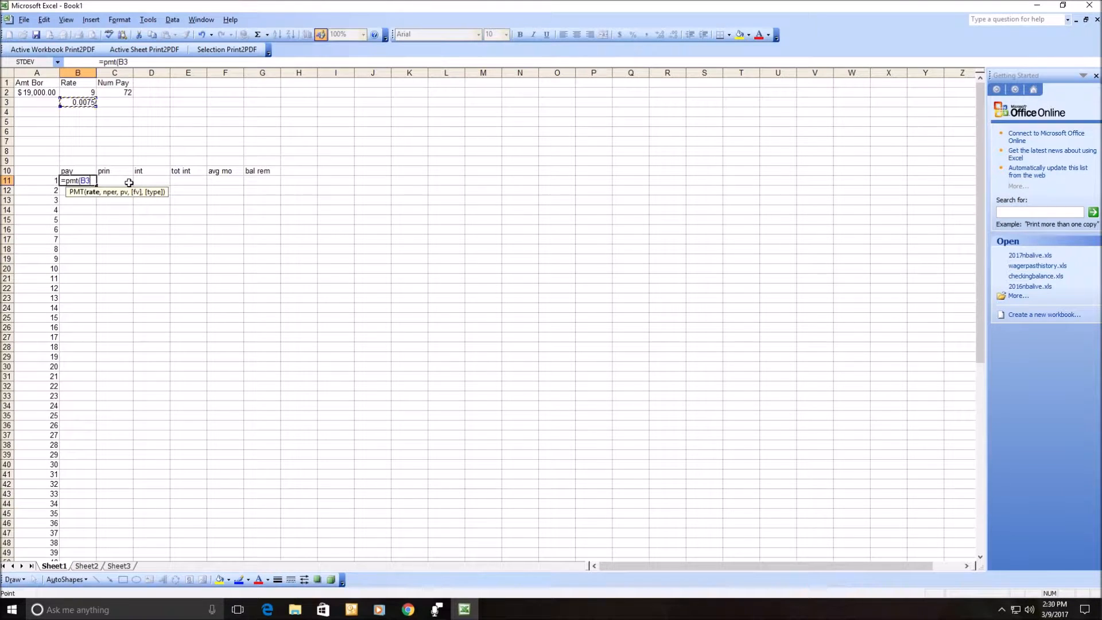
type(",")
left_click(126, 93)
type(",")
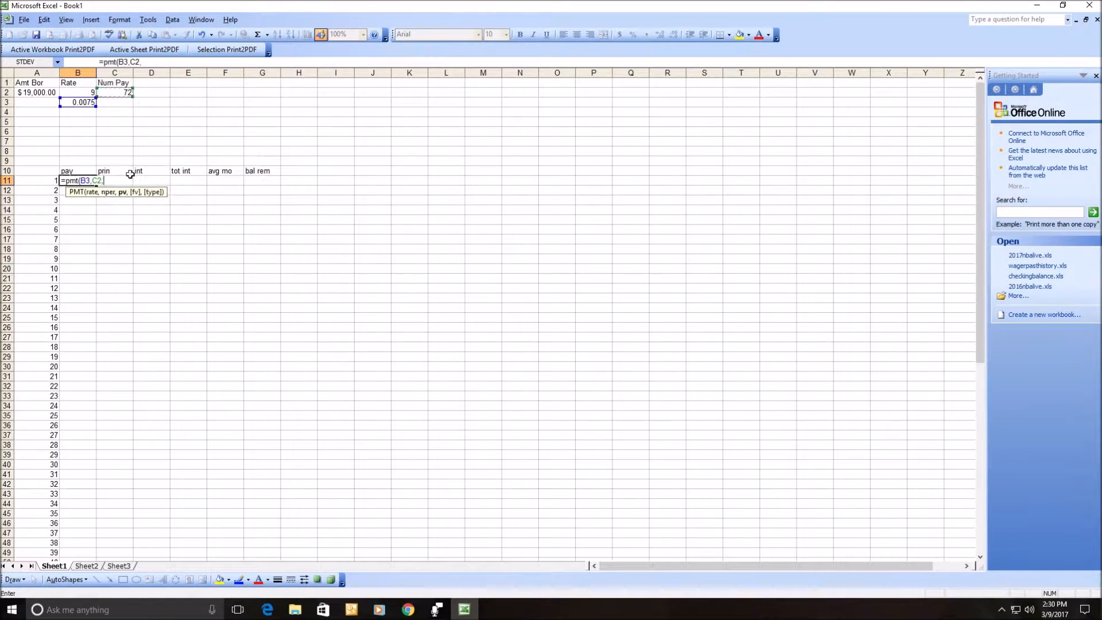
left_click(36, 93)
key("Return")
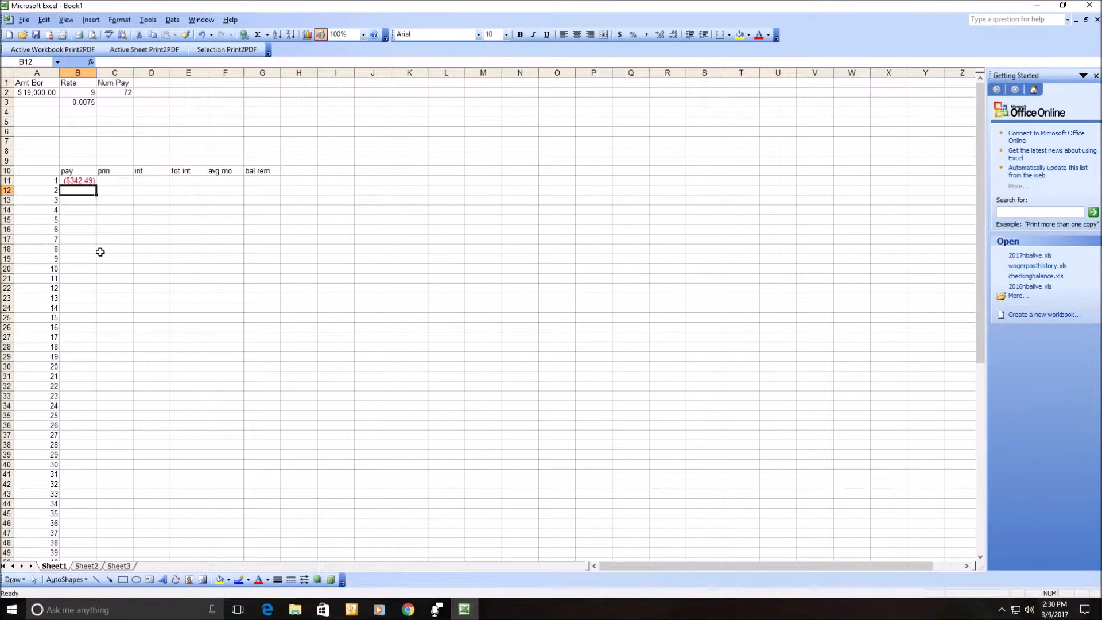
Lock the row references in the B11 payment formula so that it reads =PMT(B$3,C$2,A$2)
key("Up")
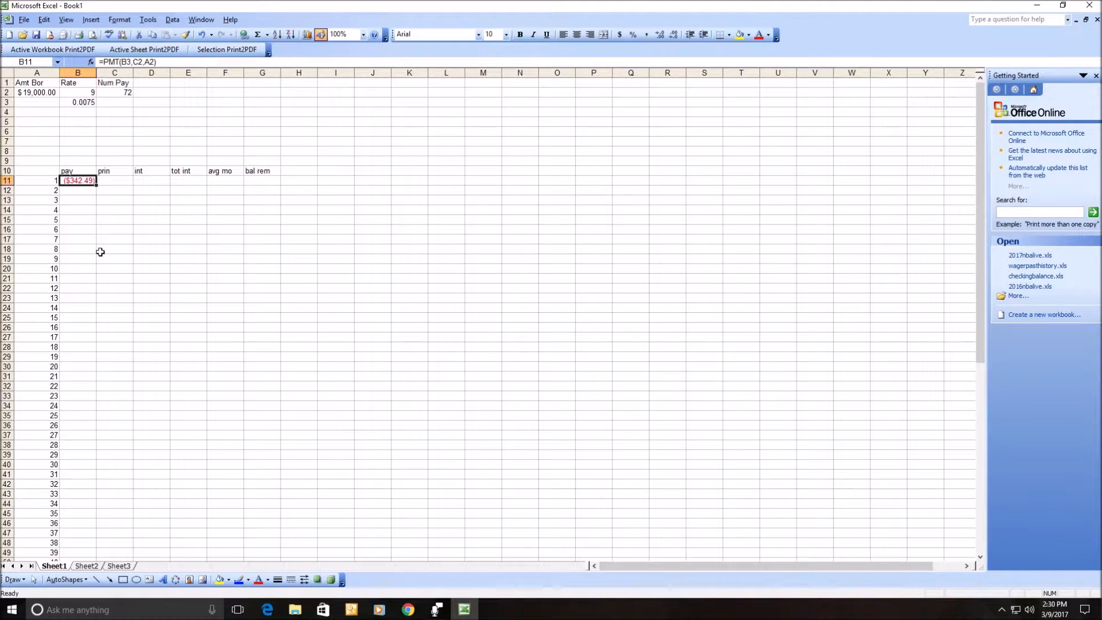
key("F2")
key("Left")
key("Left")
key("Left")
key("Left")
key("Left")
key("Left")
key("Left")
key("Left")
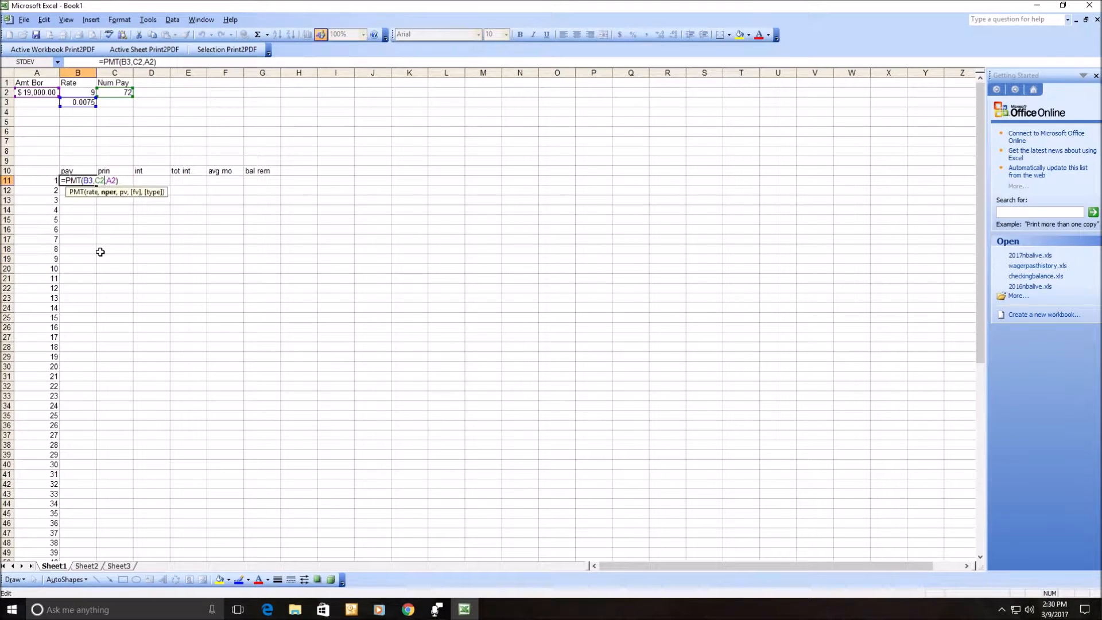
type("$")
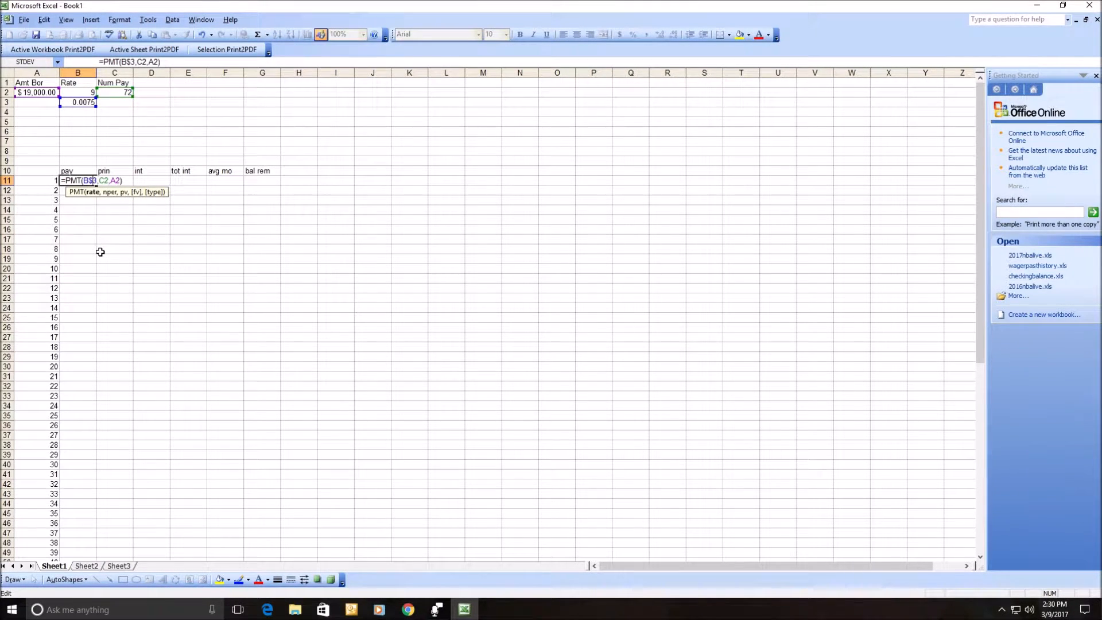
key("Right")
key("Right")
type("$")
key("Right")
key("Right")
key("Right")
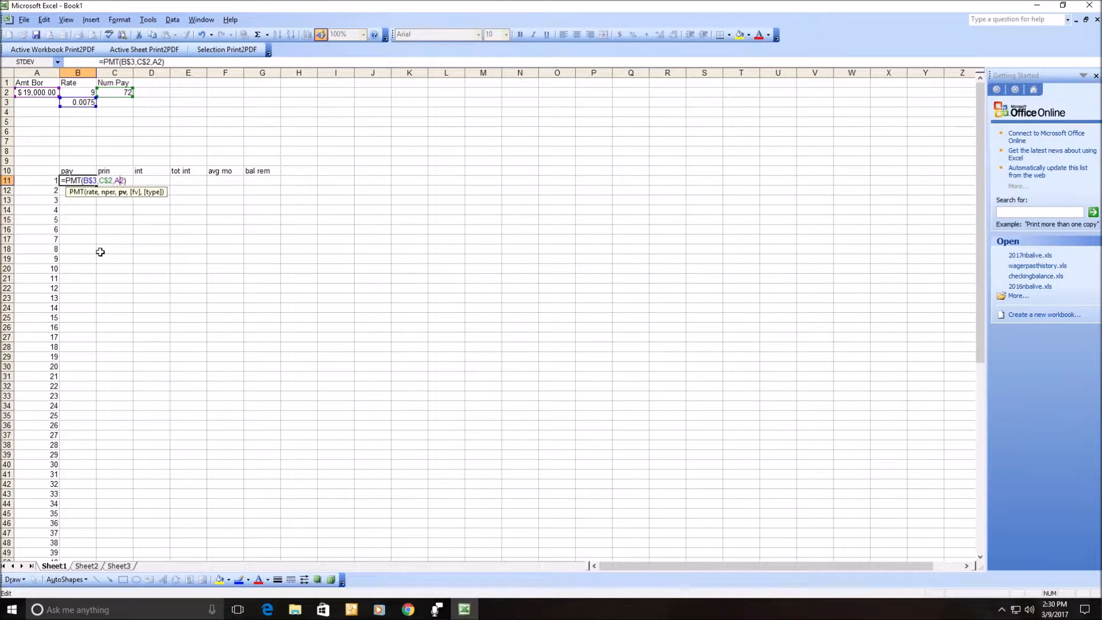
type("$")
key("ctrl+Return")
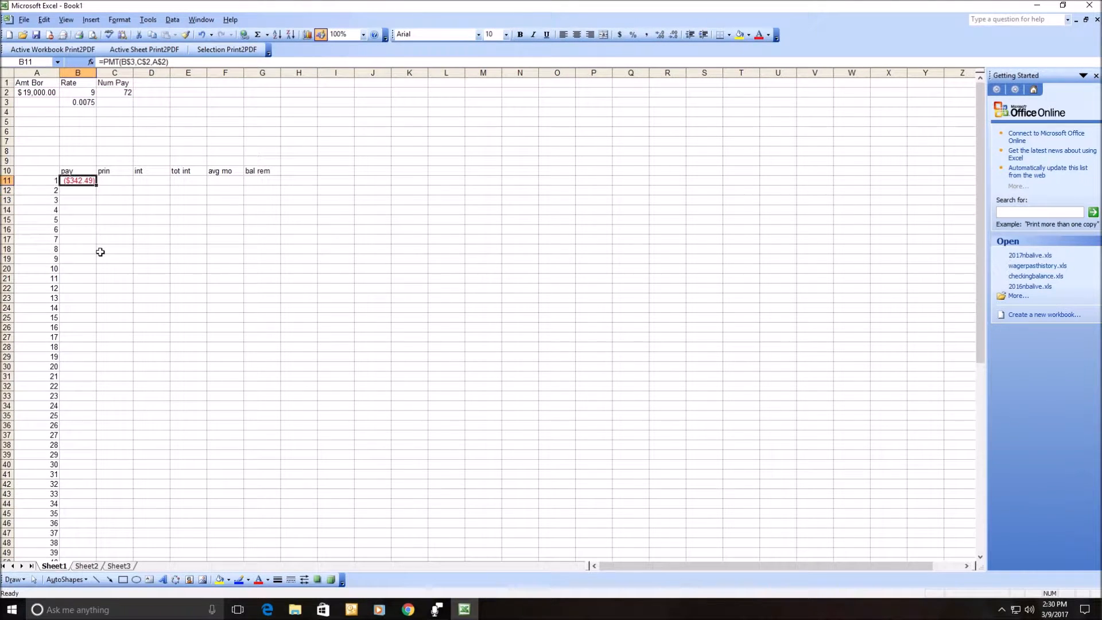
Copy the payment formula from B11 down to B12:B82, through payment 72
key("ctrl+c")
key("Down")
key("shift+Page_Down")
key("shift+Down")
key("shift+Down")
key("shift+Down")
key("shift+Down")
key("shift+Down")
key("shift+Down")
key("shift+Down")
key("shift+Down")
key("shift+Down")
key("shift+Down")
key("shift+Down")
key("shift+Down")
key("shift+Down")
key("shift+Down")
key("shift+Down")
key("shift+Down")
key("shift+Down")
key("shift+Down")
key("shift+Down")
key("shift+Down")
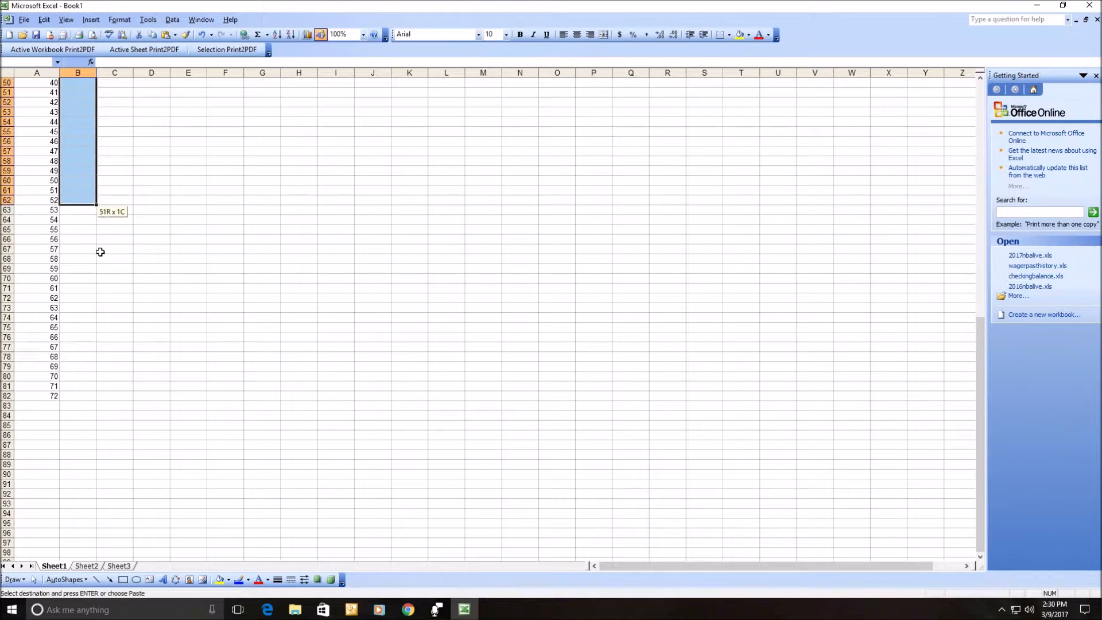
key("Return")
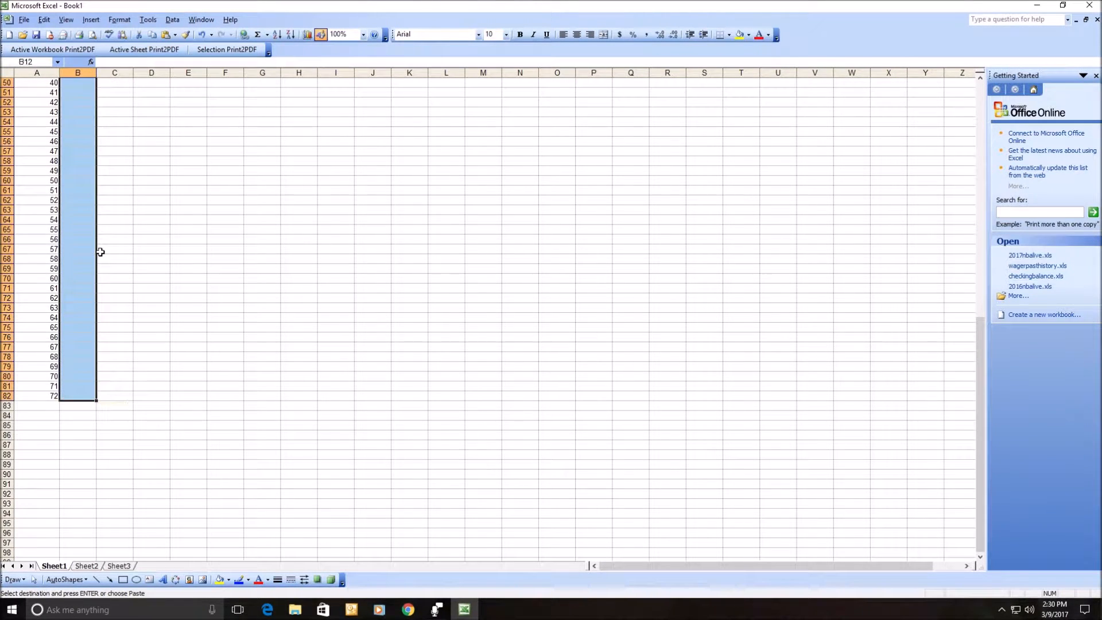
key("Up")
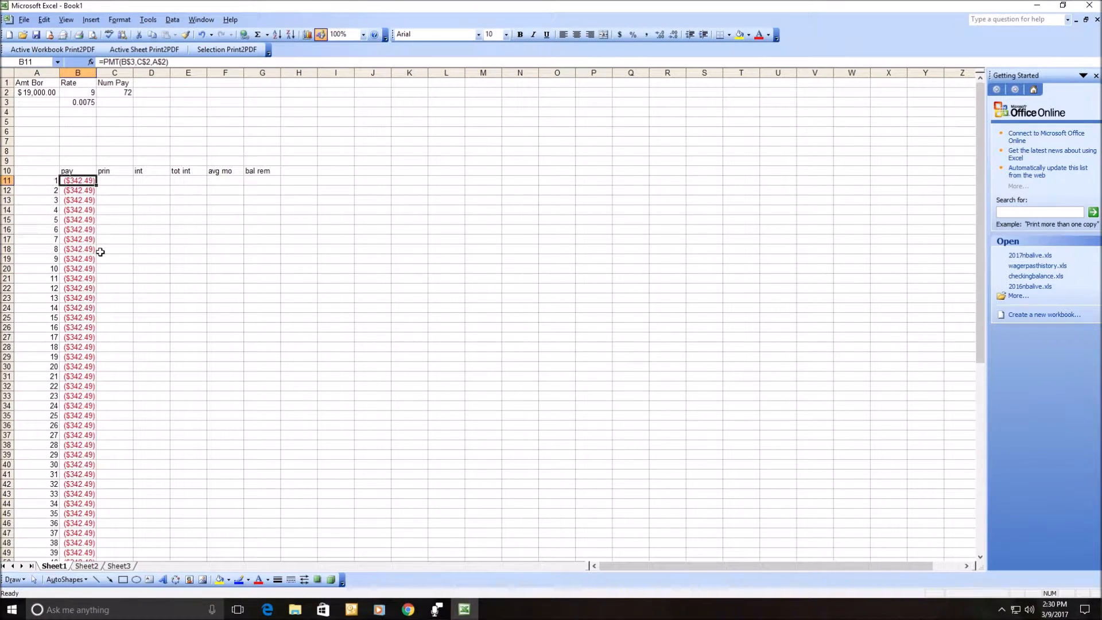
Calculate the first payment's principal portion in C11 with the formula =PPMT(B3,A11,C2,A2)
key("Right")
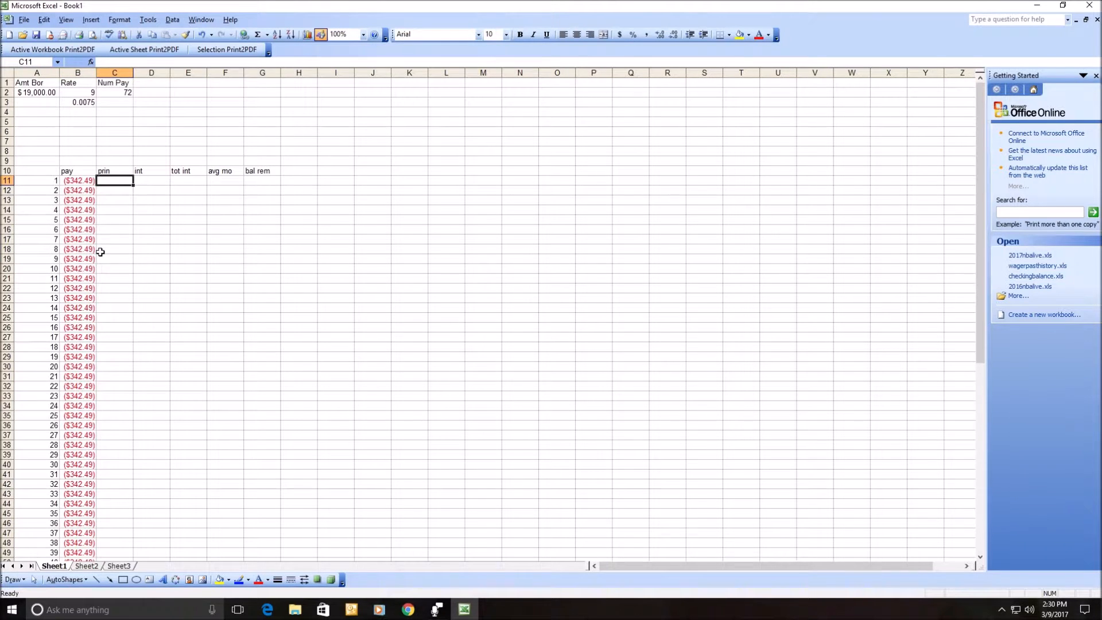
key("Left")
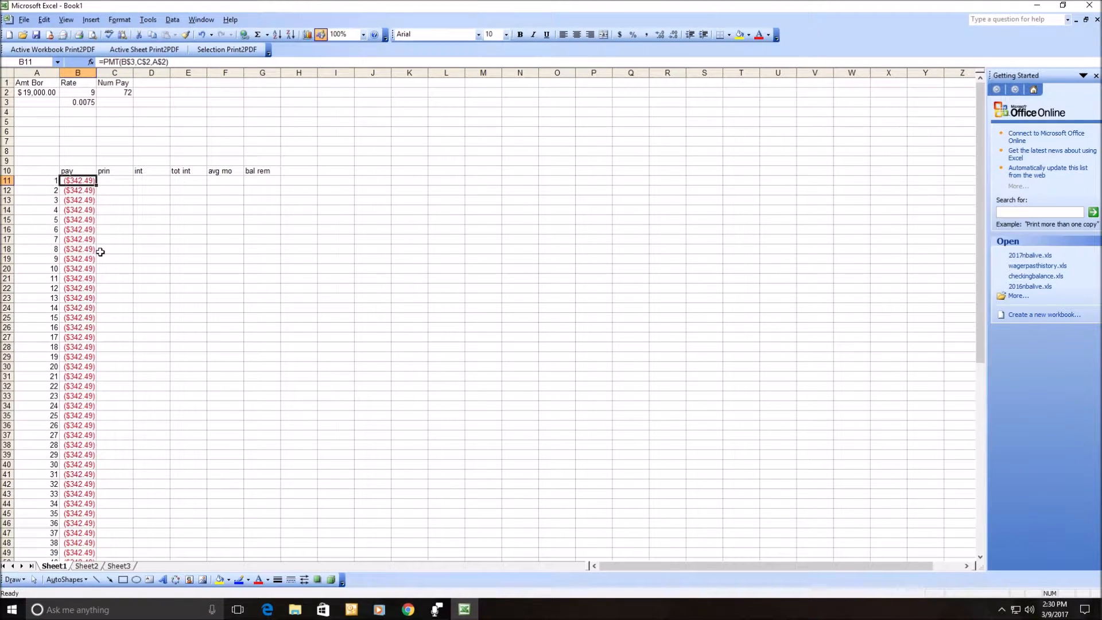
key("Right")
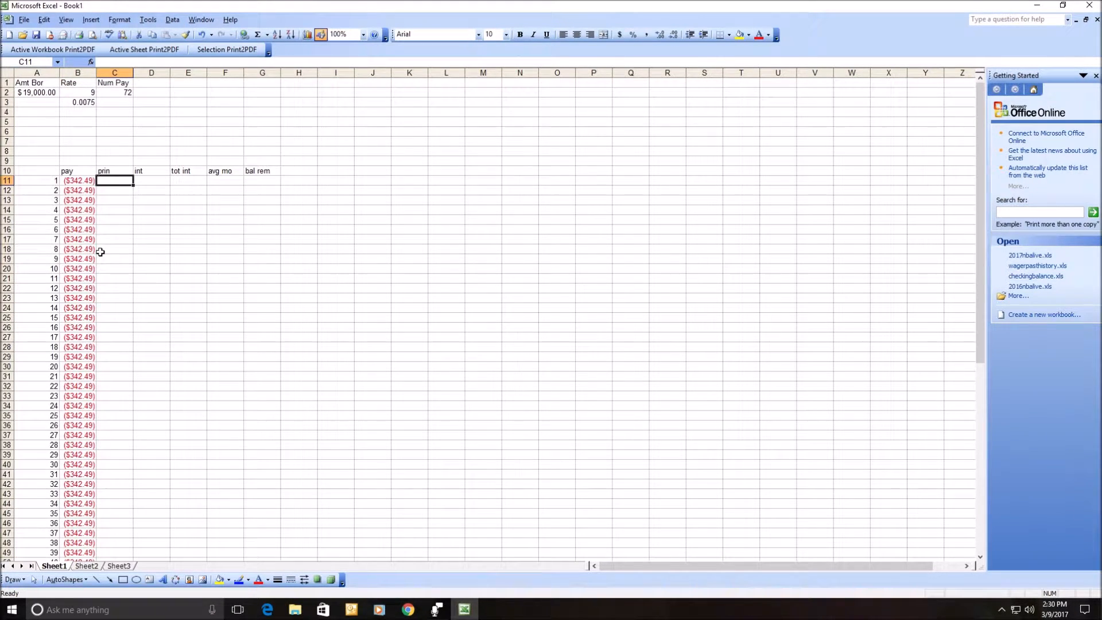
type("=ppmy")
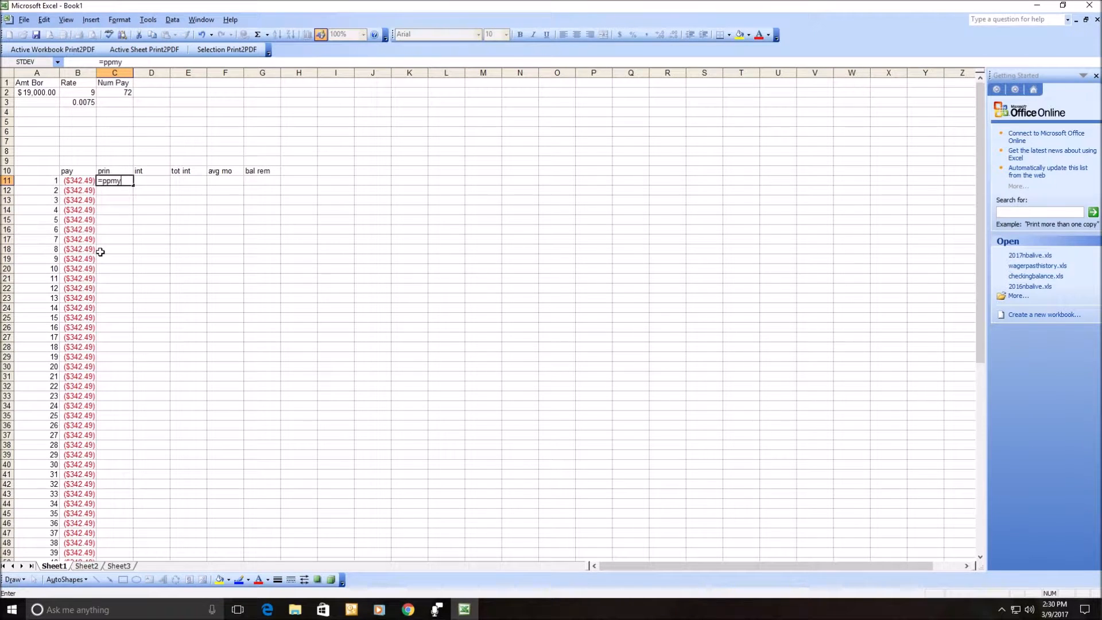
key("BackSpace")
type("t")
type("(")
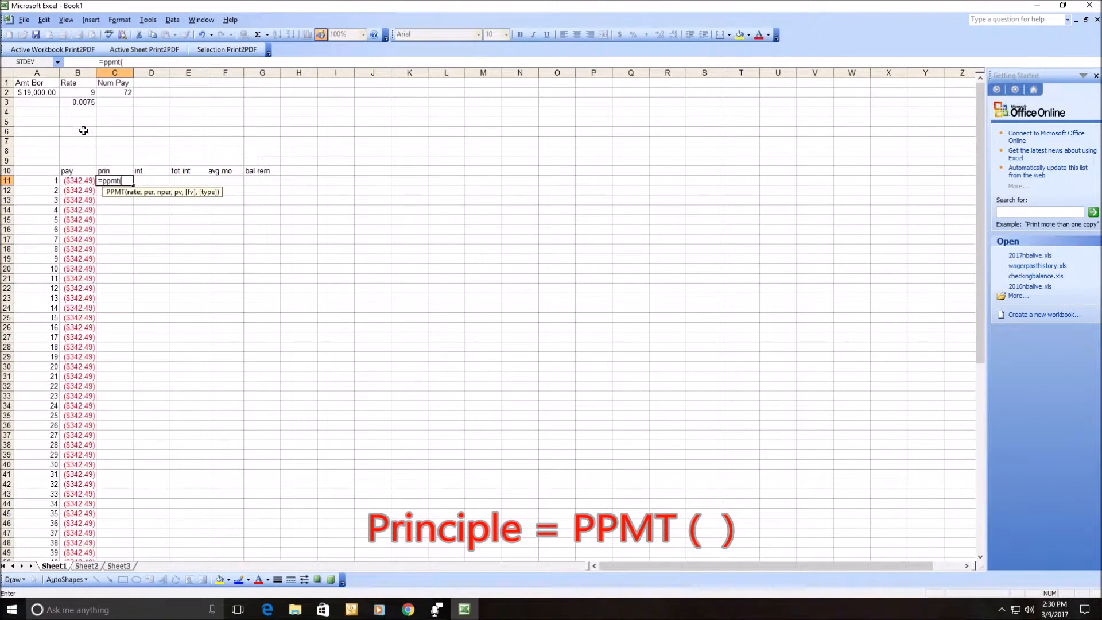
left_click(80, 106)
type(",")
left_click(47, 180)
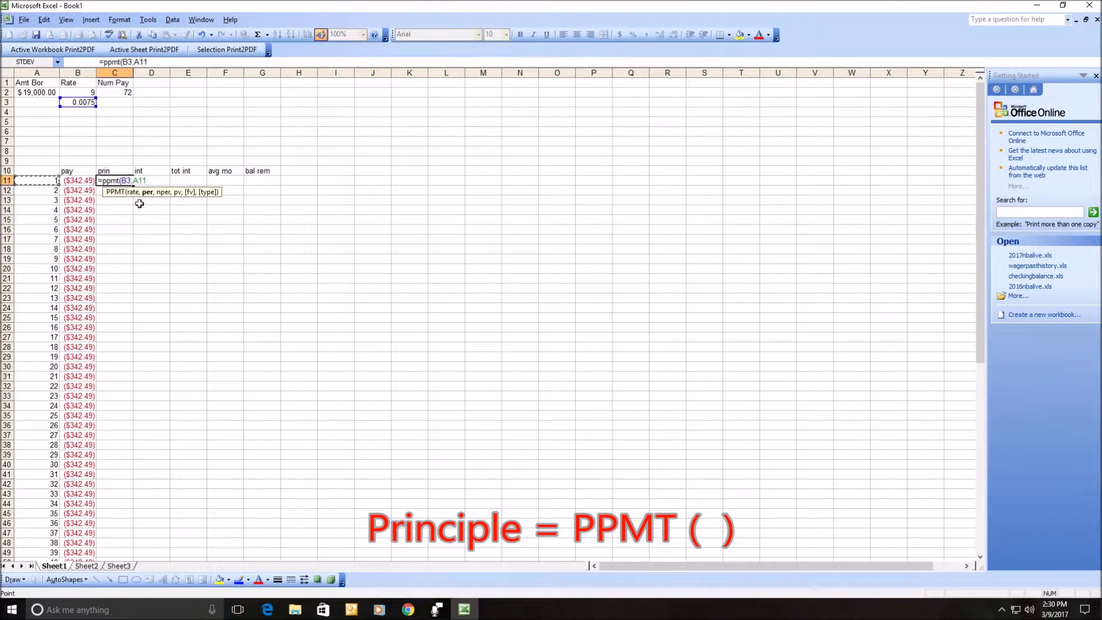
type(",")
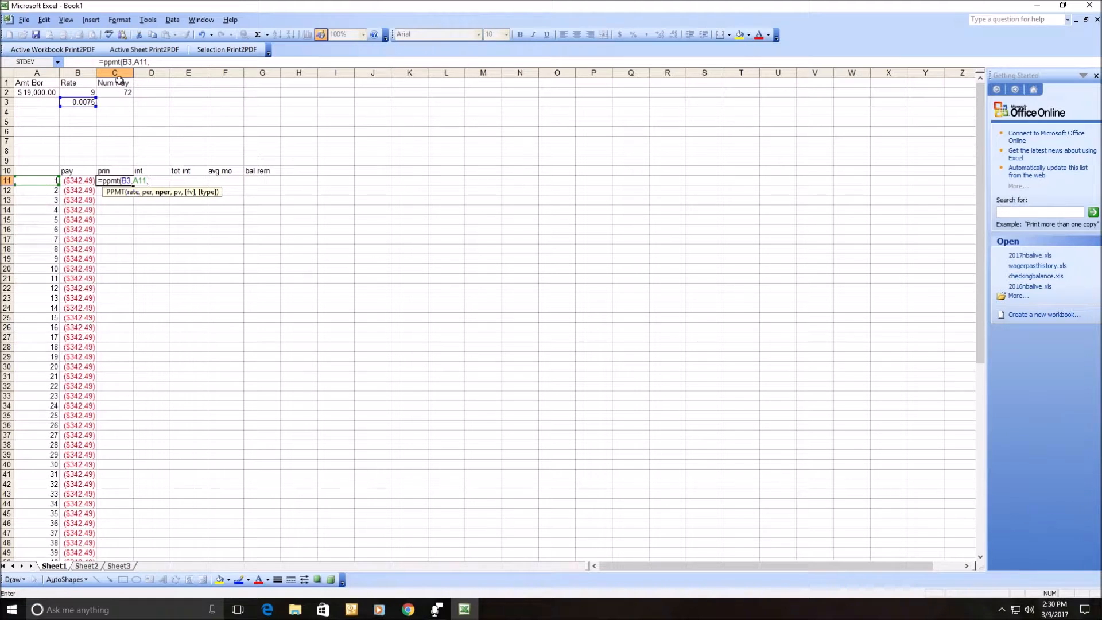
left_click(122, 93)
type(",")
left_click(19, 93)
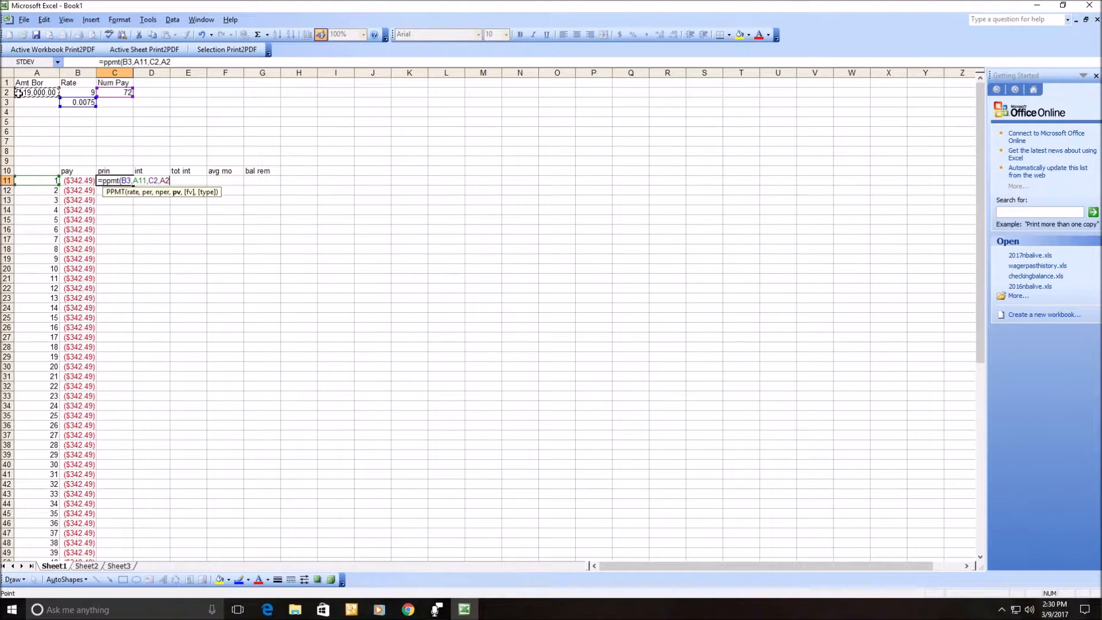
key("ctrl+Return")
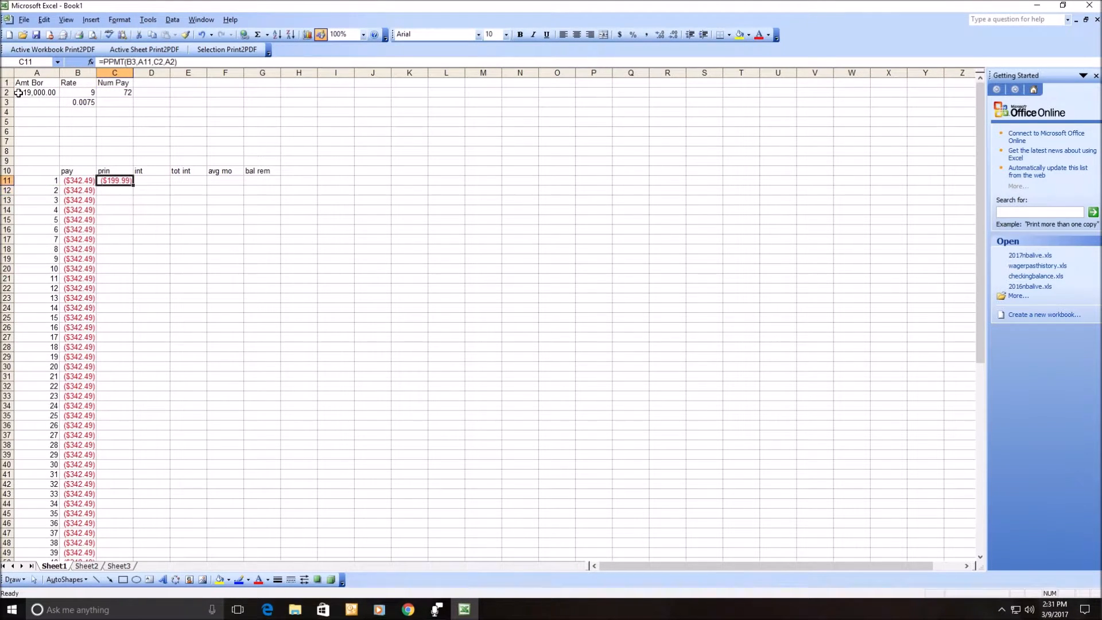
Lock the rate, payment count and loan amount rows in C11 so the formula reads =PPMT(B$3,A11,C$2,A$2)
key("F2")
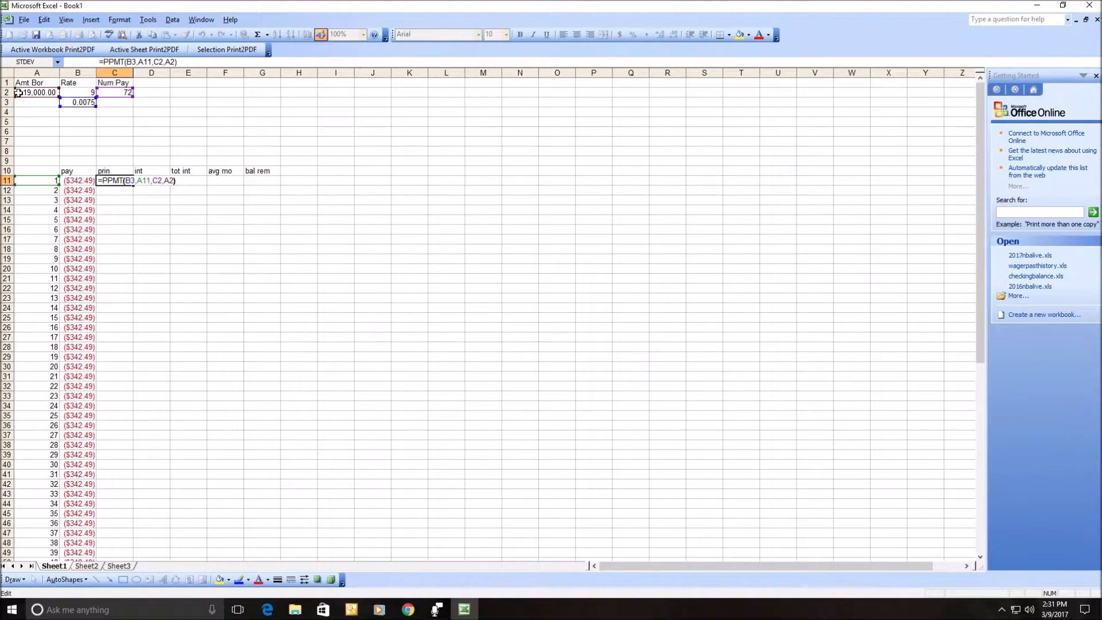
key("Left")
key("Left")
key("Left")
key("Left")
key("Left")
key("Left")
key("Left")
key("Left")
key("Left")
key("Left")
key("Left")
key("Left")
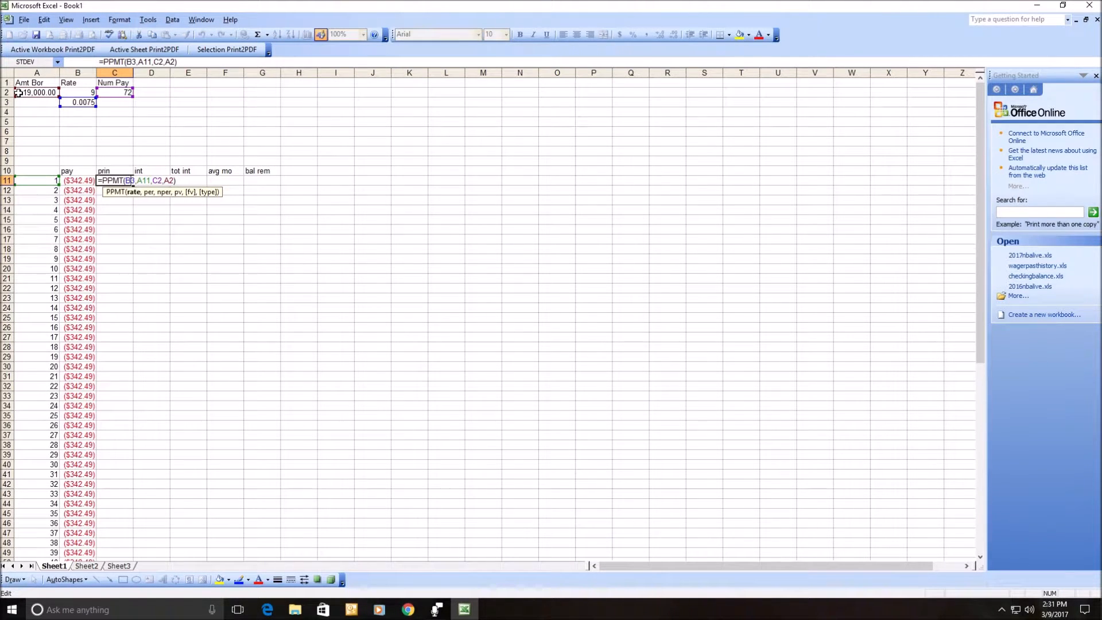
type("$")
key("Right")
key("Right")
key("Right")
key("Right")
key("Right")
key("Right")
type("$")
key("Right")
key("Right")
key("Right")
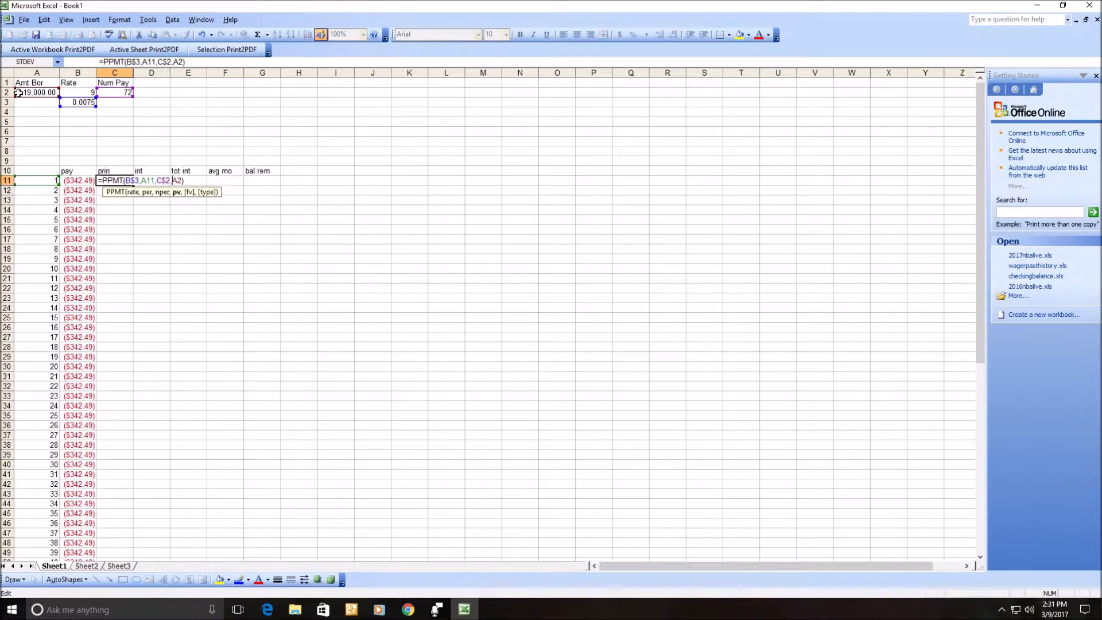
type("$")
key("ctrl+Return")
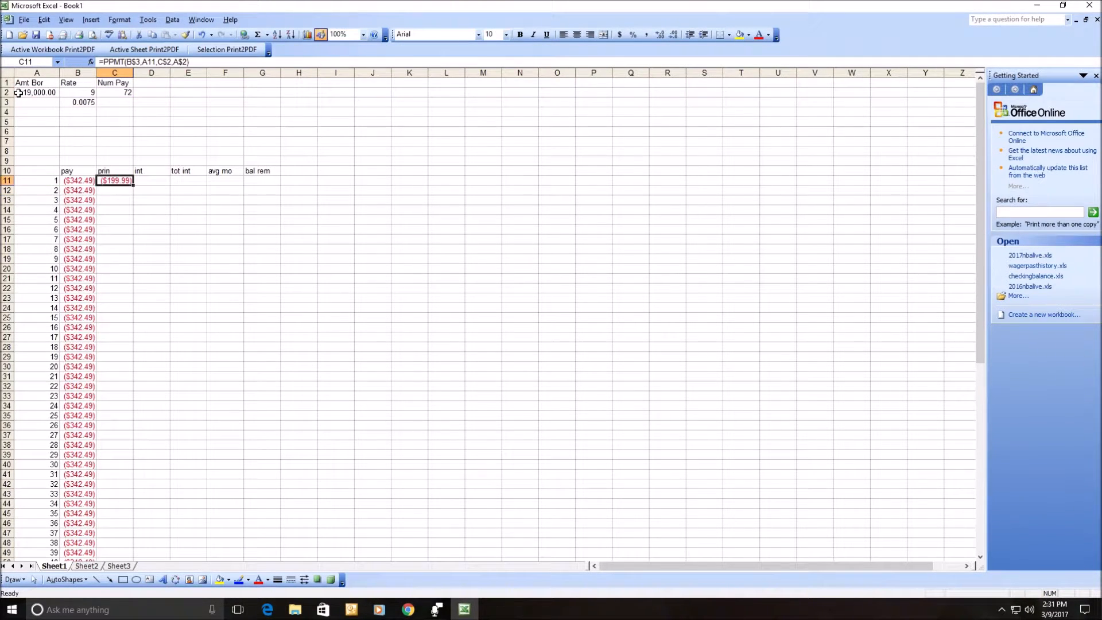
Copy the principal formula from C11 down the remaining payment rows of the "prin" column, starting at C12
key("ctrl+c")
key("Down")
key("shift+Page_Down")
key("shift+Down")
key("shift+Down")
key("shift+Down")
key("shift+Down")
key("shift+Down")
key("shift+Down")
key("shift+Down")
key("shift+Down")
key("shift+Down")
key("shift+Down")
key("shift+Down")
key("shift+Down")
key("shift+Down")
key("shift+Down")
key("shift+Down")
key("shift+Down")
key("shift+Down")
key("shift+Down")
key("shift+Down")
key("shift+Down")
key("shift+Down")
key("Return")
key("Up")
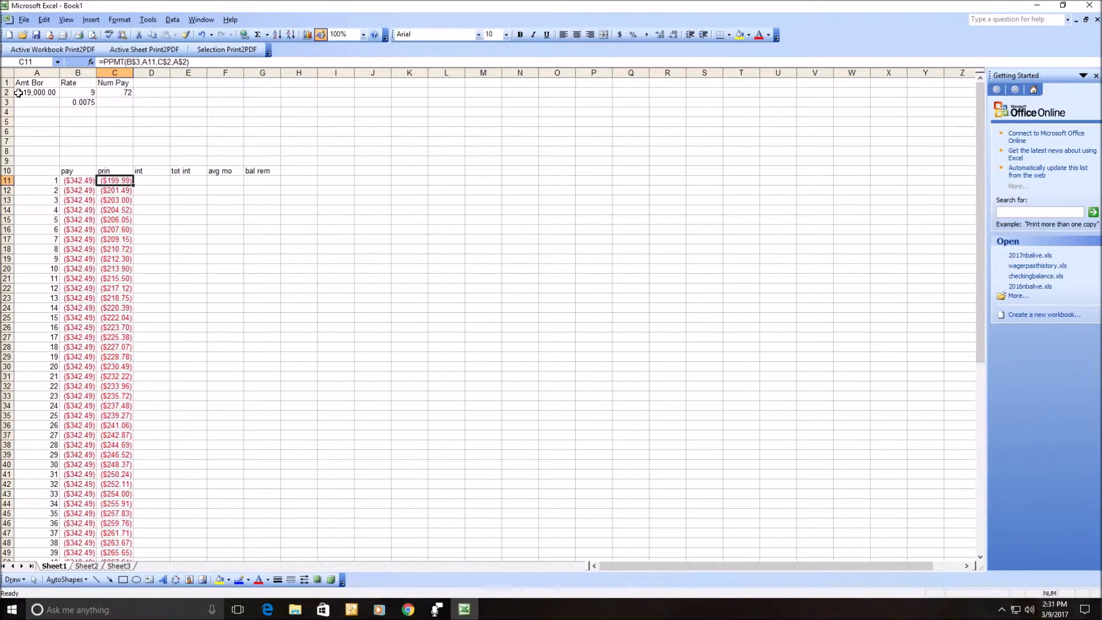
Calculate the first payment's interest in D11 as payment minus principal with the formula =B11-C11
key("Right")
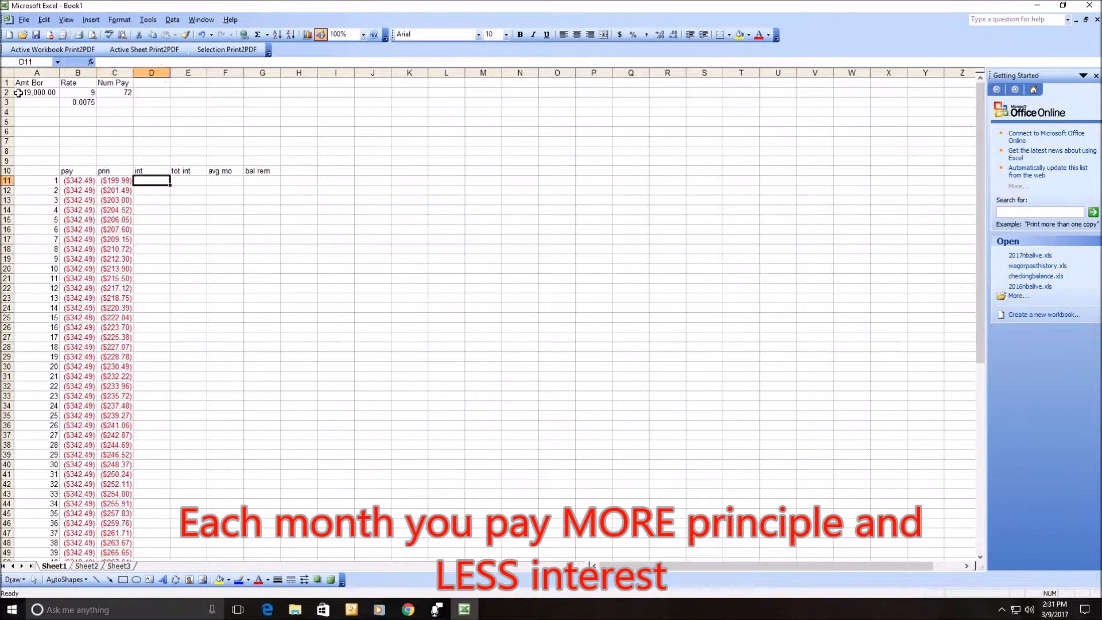
type("=")
key("Left")
key("Left")
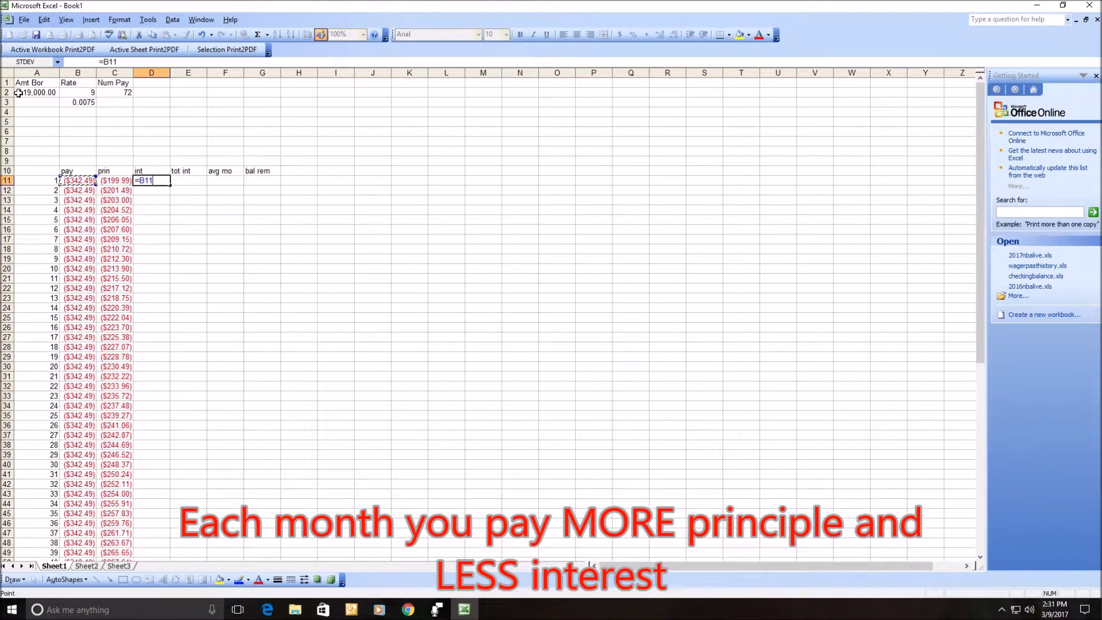
type("-")
key("Left")
key("Return")
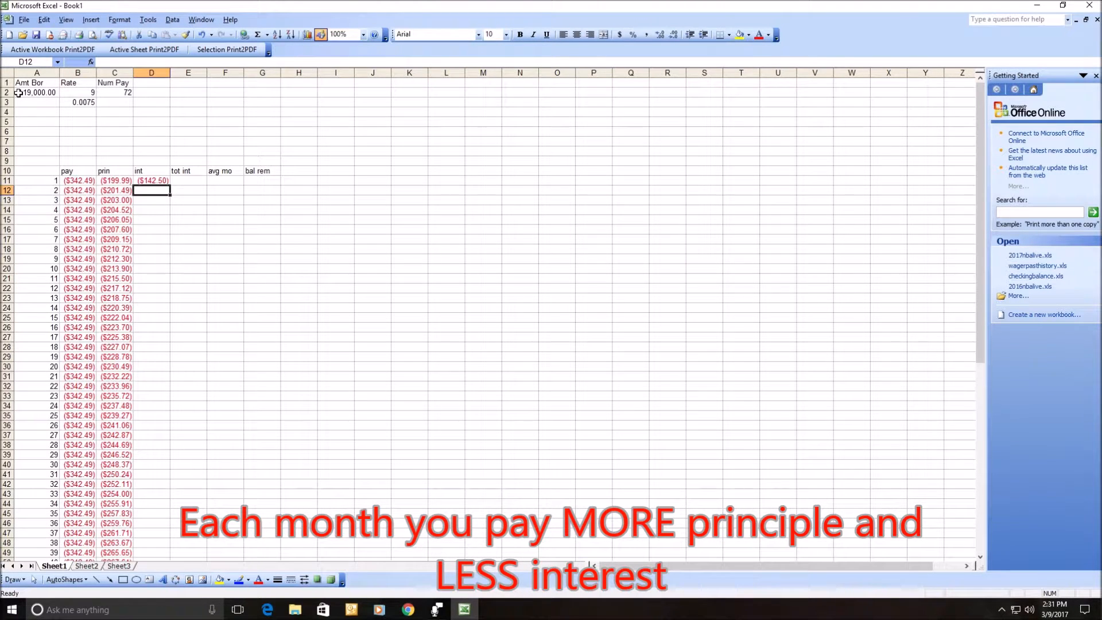
Set the first total interest value in E11 equal to the first interest amount with =D11
key("Up")
key("Right")
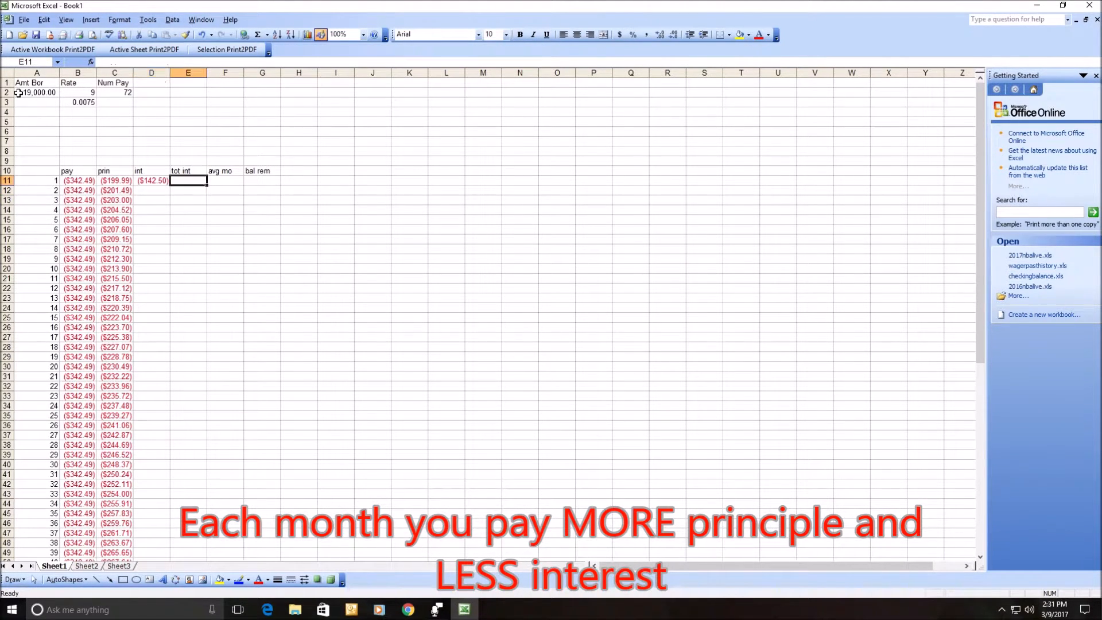
type("=")
key("Left")
key("Return")
key("Up")
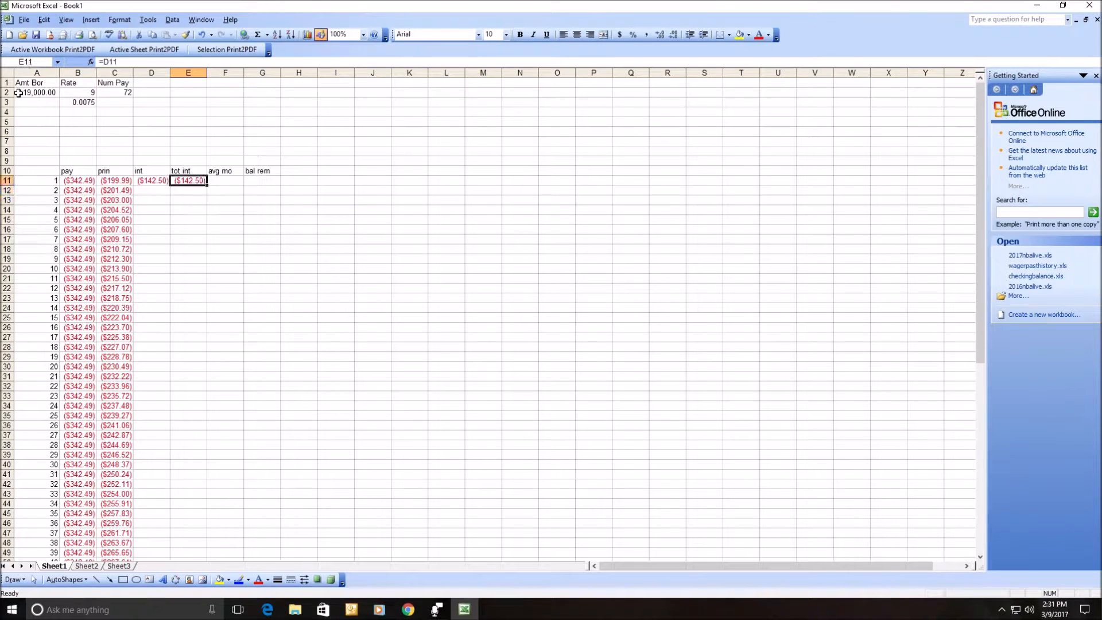
Try to calculate the first remaining balance in G11 with the formula =A2-B11
key("Right")
key("Right")
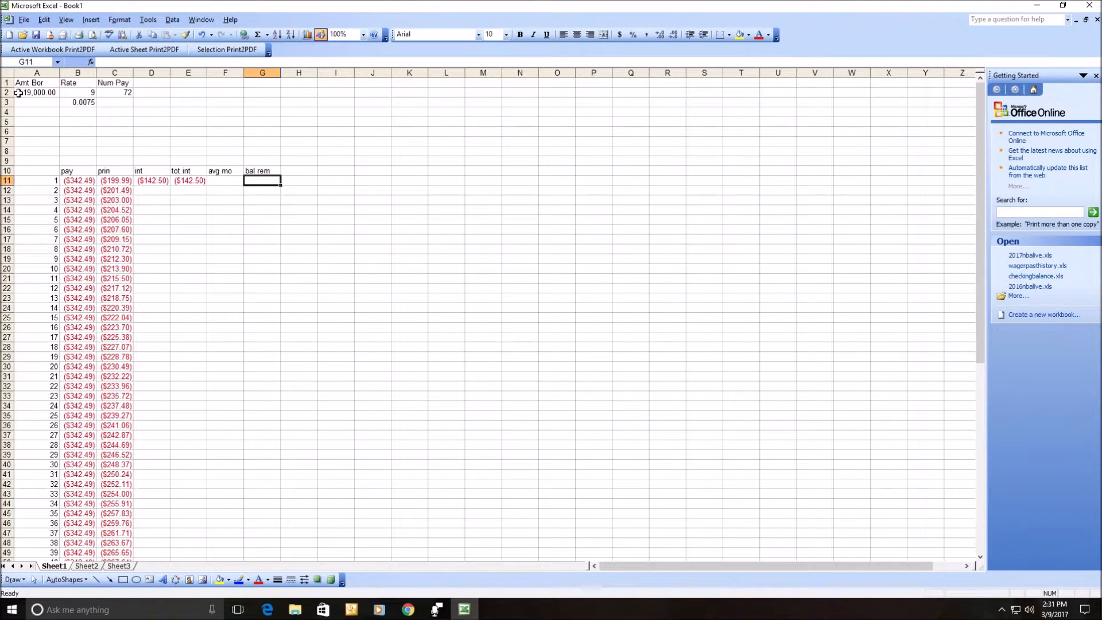
type("=")
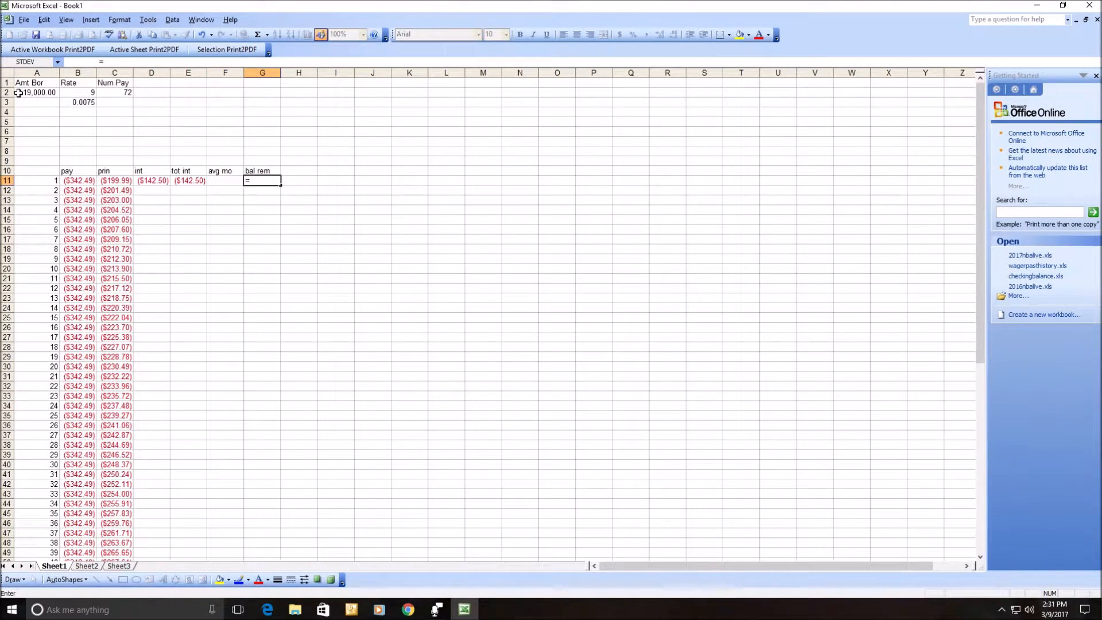
left_click(31, 92)
type("-")
left_click(91, 183)
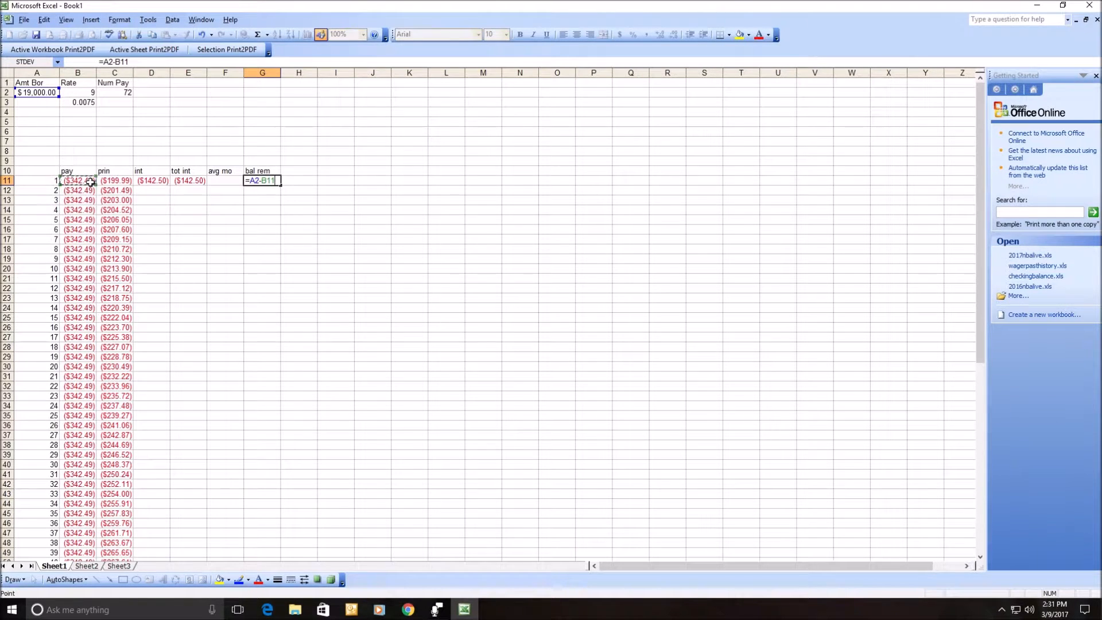
key("Return")
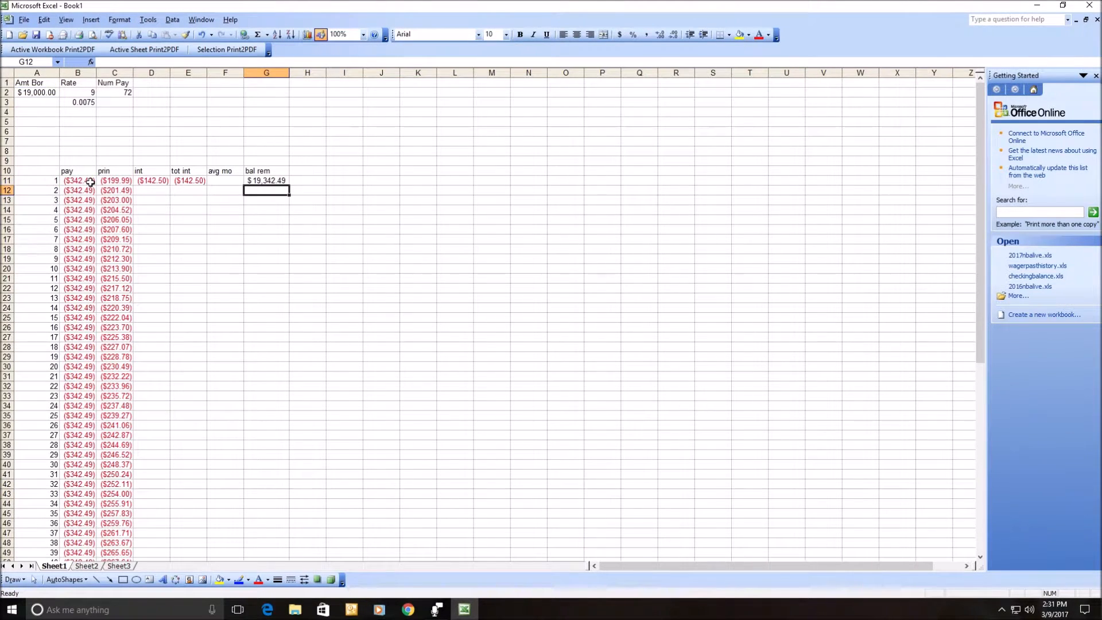
Try replacing the remaining balance formula in G11 with =A2+B11
key("Up")
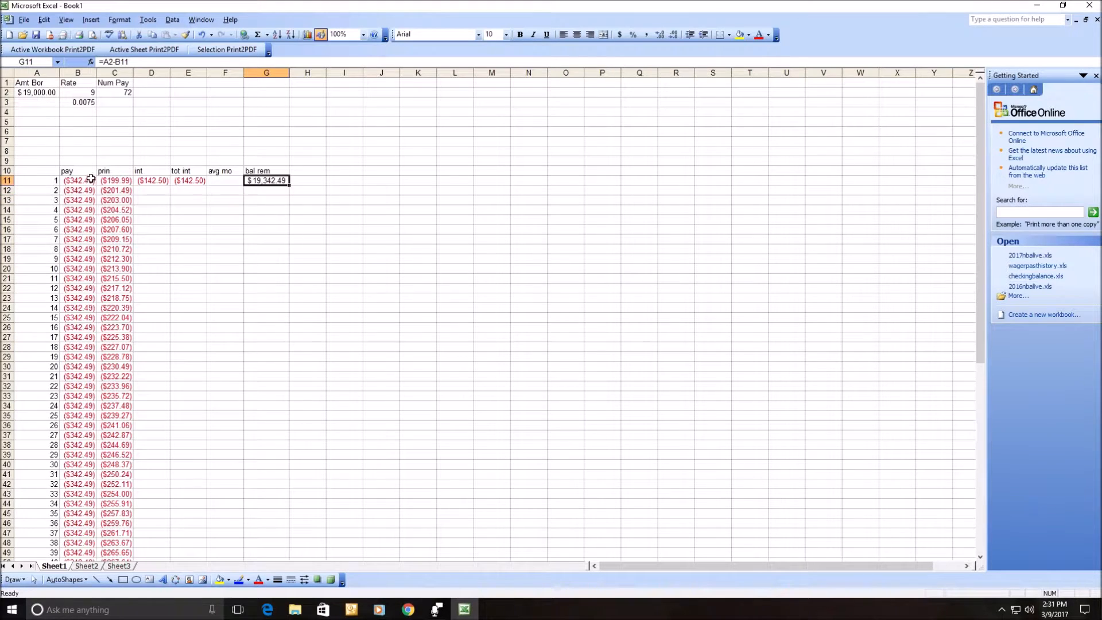
type("=")
left_click(28, 92)
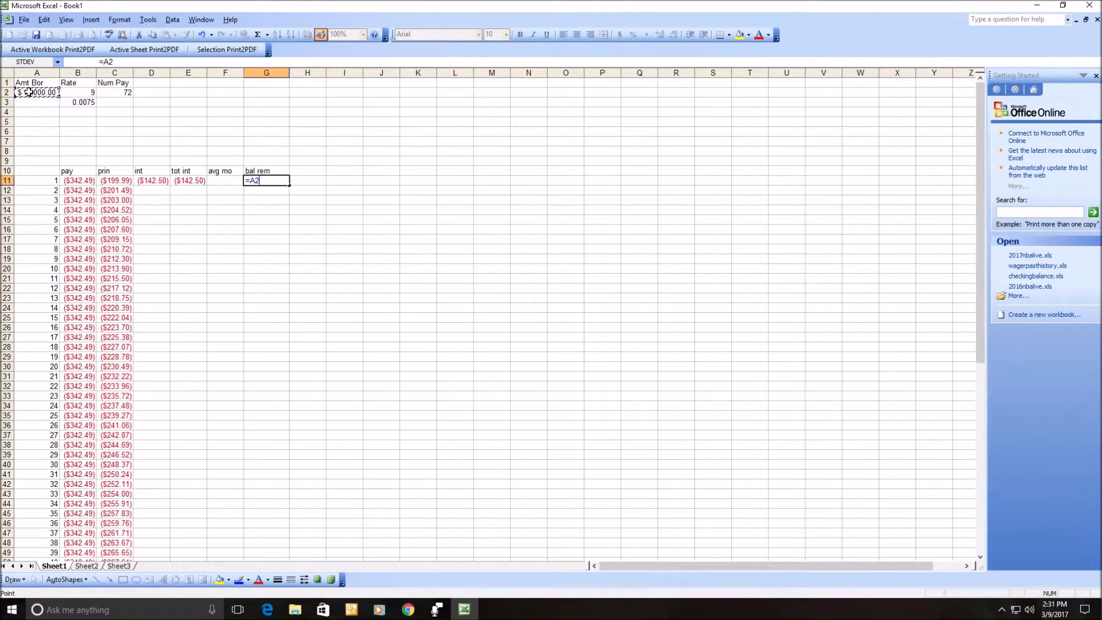
type("+")
left_click(83, 181)
key("Return")
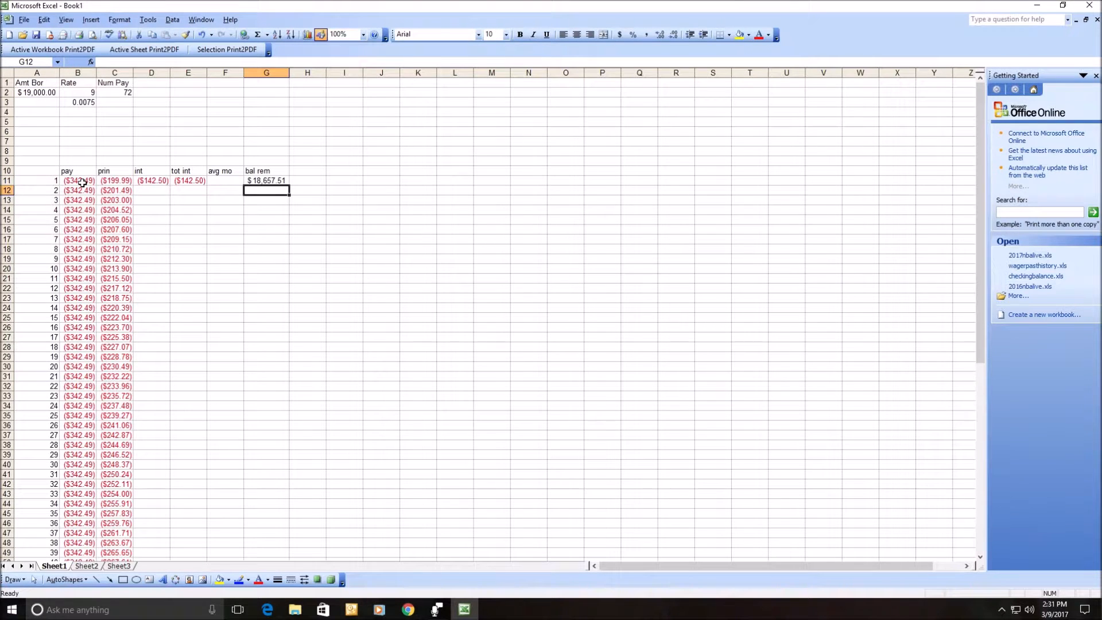
Replace the first remaining balance formula in G11 with loan amount plus the negative principal, =A2+C11
key("Up")
type("=")
left_click(37, 92)
type("+")
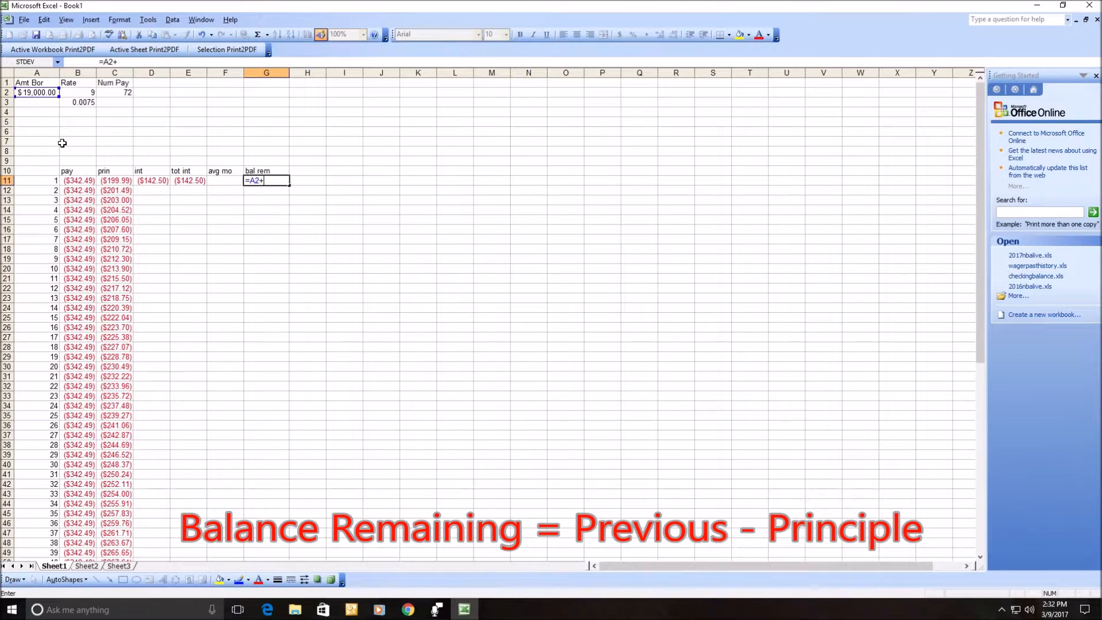
left_click(108, 185)
key("Return")
key("Up")
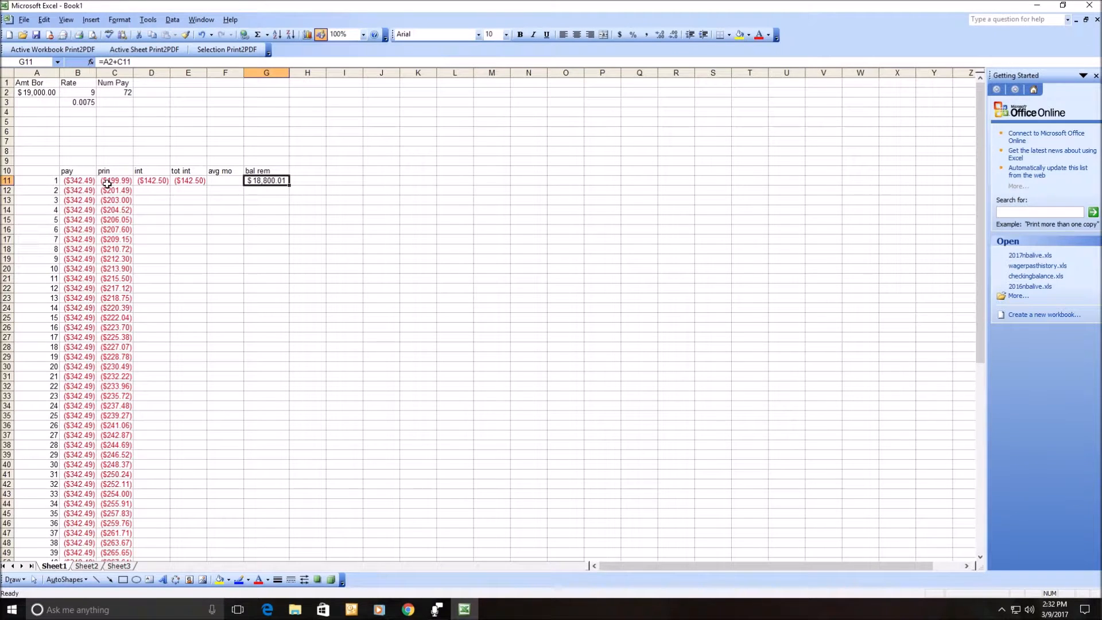
key("Left")
key("Left")
key("Left")
key("Left")
key("Right")
key("Right")
key("Right")
key("Right")
Copy the interest and total interest formulas from D11:E11 down through row 82, covering all 72 payments
key("Left")
key("Left")
key("Left")
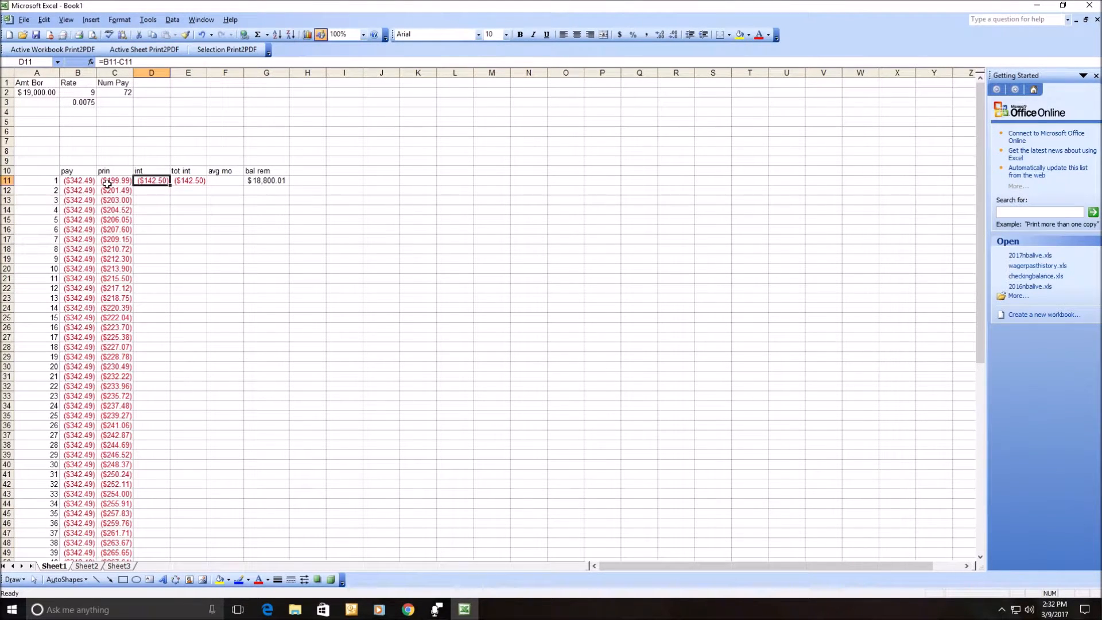
key("shift+Right")
key("ctrl+c")
key("Down")
key("shift+Page_Down")
key("shift+Page_Down")
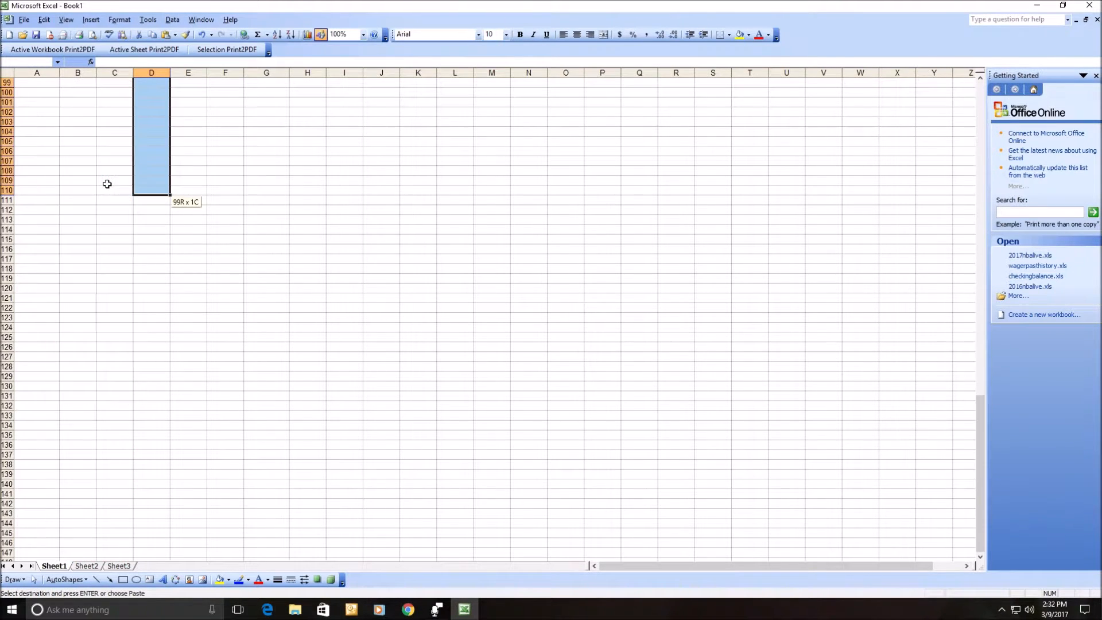
key("shift+Page_Up")
key("shift+Down")
key("shift+Down")
key("shift+Down")
key("shift+Down")
key("shift+Down")
key("shift+Down")
key("shift+Down")
key("shift+Down")
key("shift+Down")
key("shift+Down")
key("shift+Down")
key("shift+Down")
key("shift+Down")
key("shift+Down")
key("shift+Down")
key("shift+Down")
key("shift+Down")
key("shift+Down")
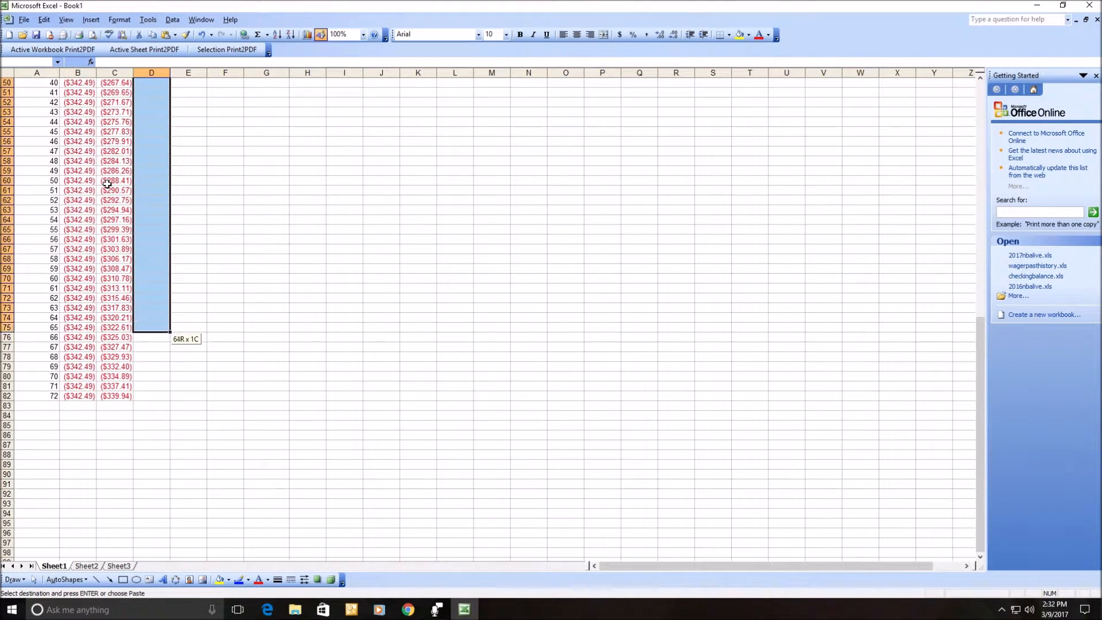
key("shift+Down")
key("shift+Down")
key("shift+Down")
key("Return")
key("Up")
Calculate the second remaining balance in G12 from the previous balance and current principal with =G11+C12
key("Right")
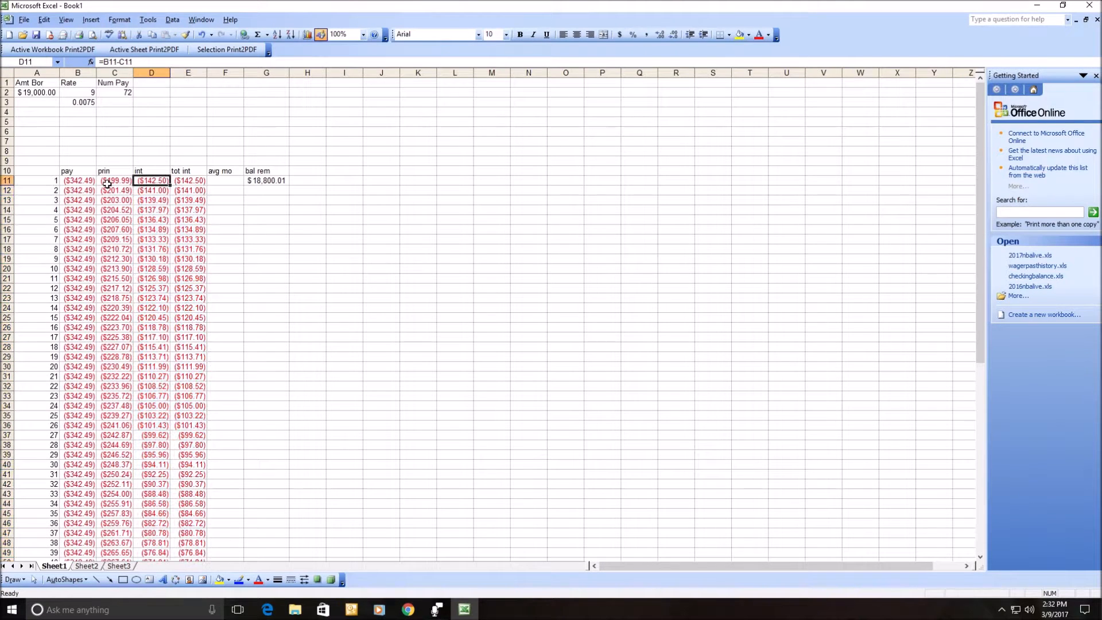
key("Right")
key("Right")
key("Down")
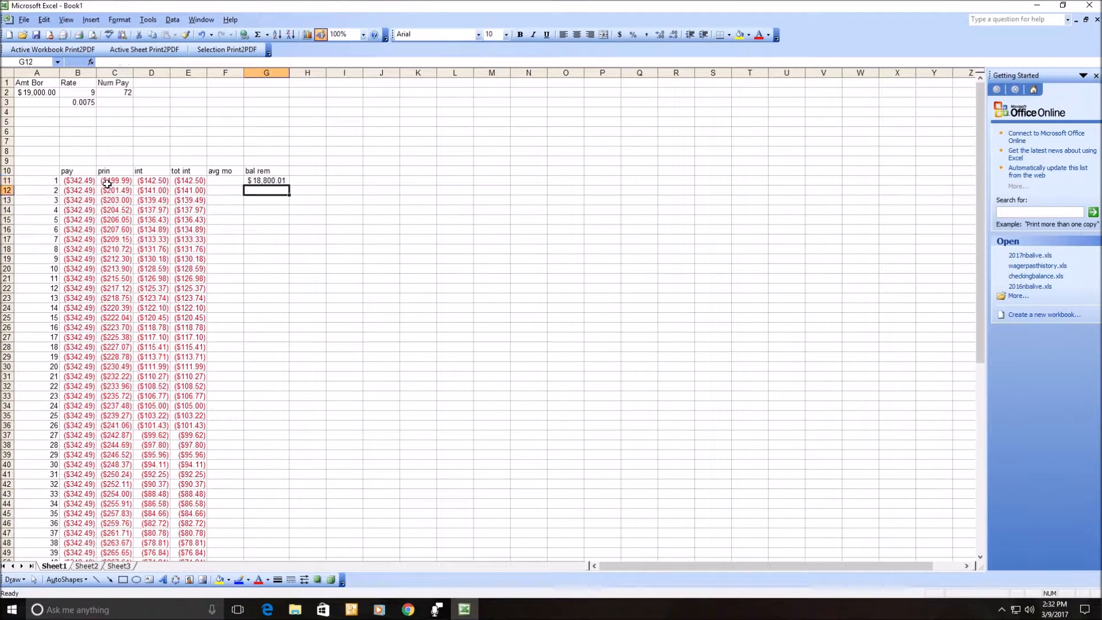
type("=")
key("Up")
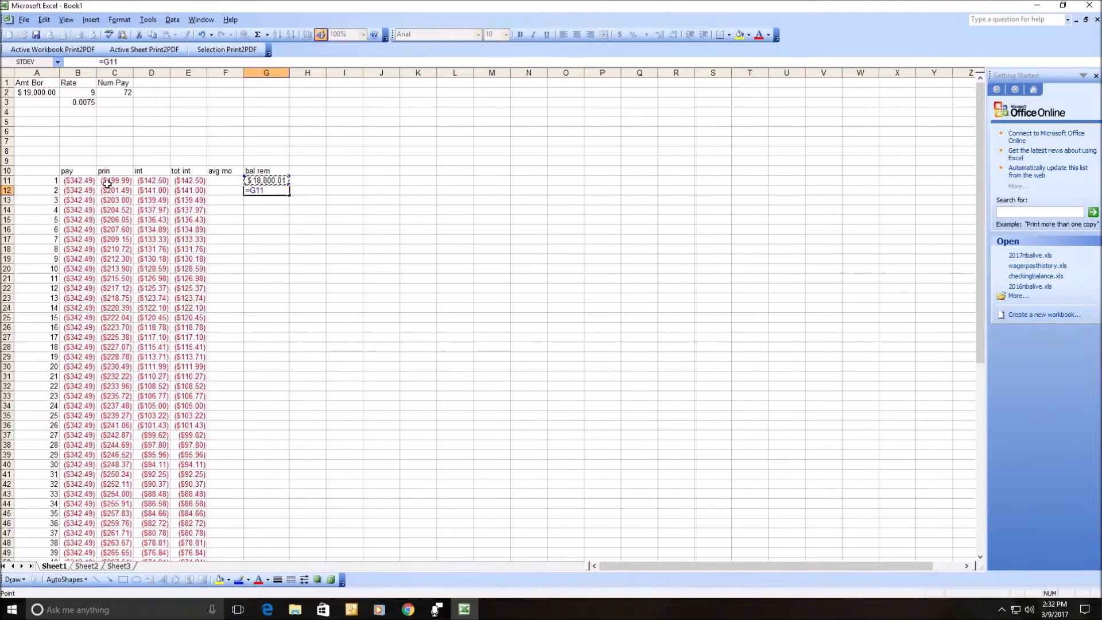
type("+")
key("Left")
key("Left")
key("Left")
key("Left")
key("Return")
key("Up")
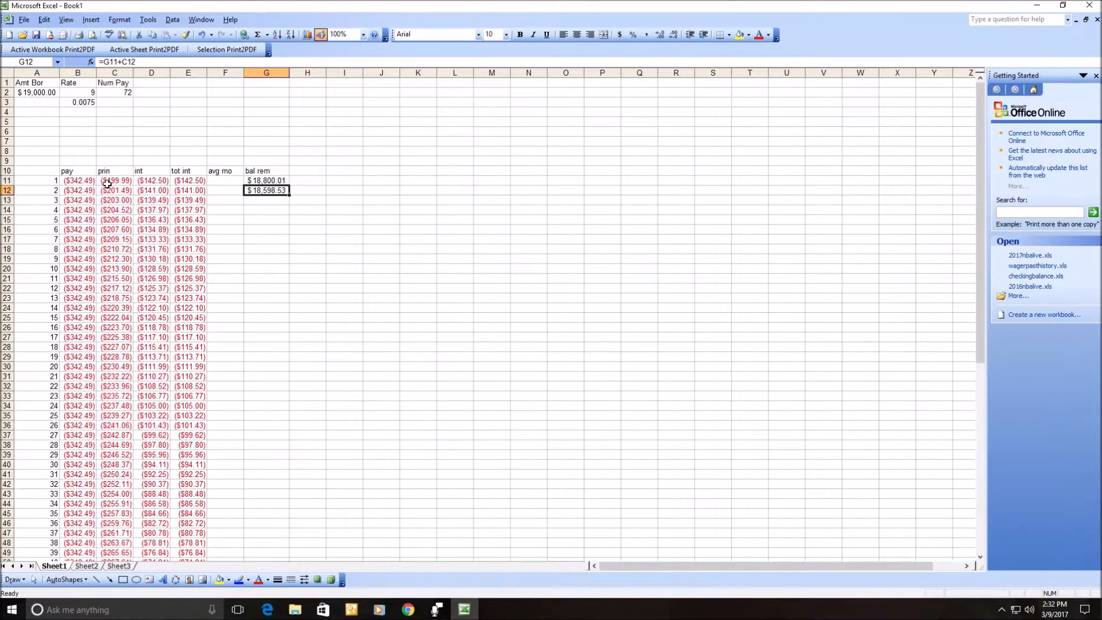
Copy the remaining balance formula from G12 down the column through G82
key("ctrl+c")
key("Down")
key("shift+Down")
key("shift+Down")
key("shift+Down")
key("shift+Down")
key("shift+Down")
key("shift+Down")
key("shift+Down")
key("shift+Down")
key("shift+Down")
key("shift+Down")
key("shift+Down")
key("shift+Down")
key("shift+Down")
key("shift+Down")
key("shift+Down")
key("shift+Down")
key("shift+Down")
key("shift+Down")
key("shift+Down")
key("shift+Down")
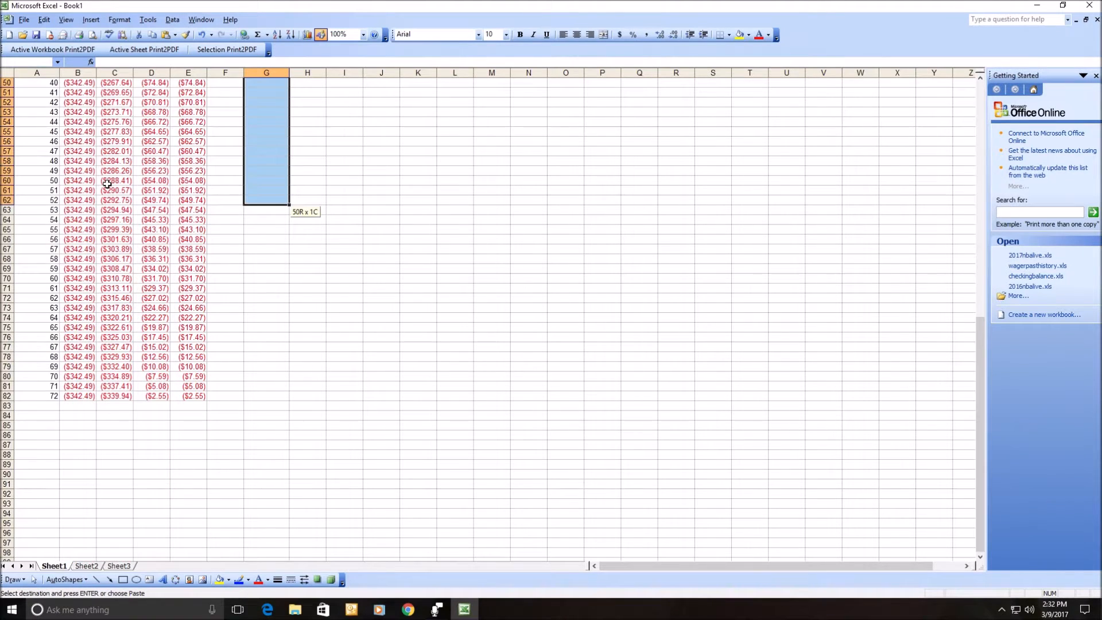
key("shift+Down")
key("shift+Down")
key("shift+Down")
key("shift+Down")
key("shift+Down")
key("shift+Down")
key("shift+Down")
key("shift+Down")
key("shift+Down")
key("shift+Down")
key("shift+Down")
key("shift+Down")
key("shift+Down")
key("shift+Down")
key("shift+Down")
key("shift+Down")
key("shift+Down")
key("shift+Down")
key("shift+Down")
key("shift+Down")
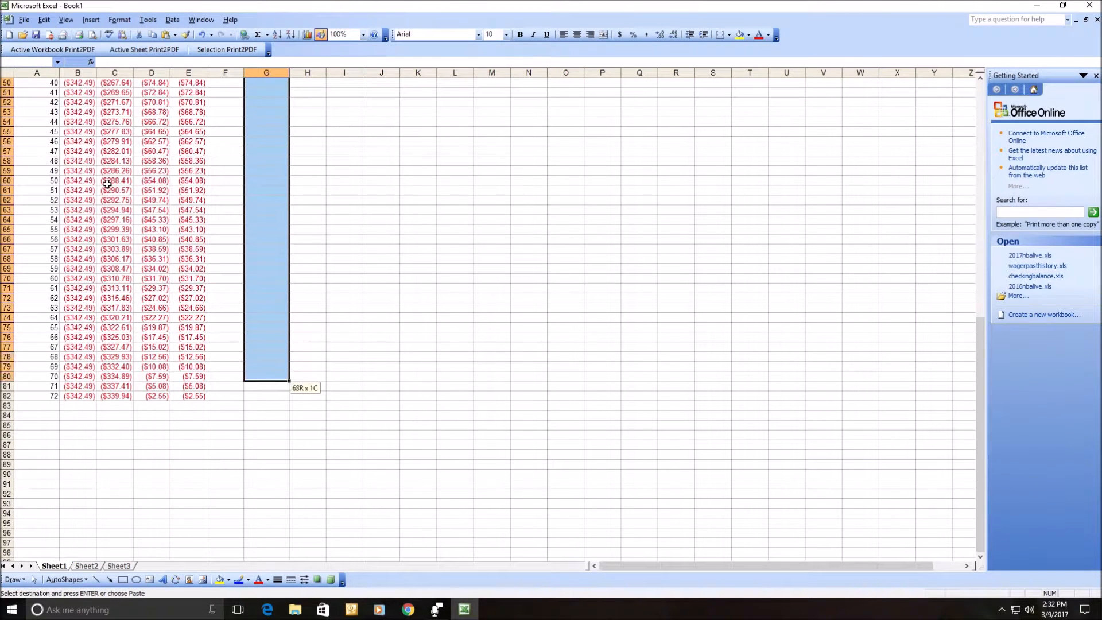
key("Return")
Review the remaining balance column from the first payments down to the final payment in row 82
key("Down")
key("Down")
key("Down")
key("Down")
key("Down")
key("Down")
key("Down")
key("Down")
key("Down")
key("Down")
key("Down")
key("Down")
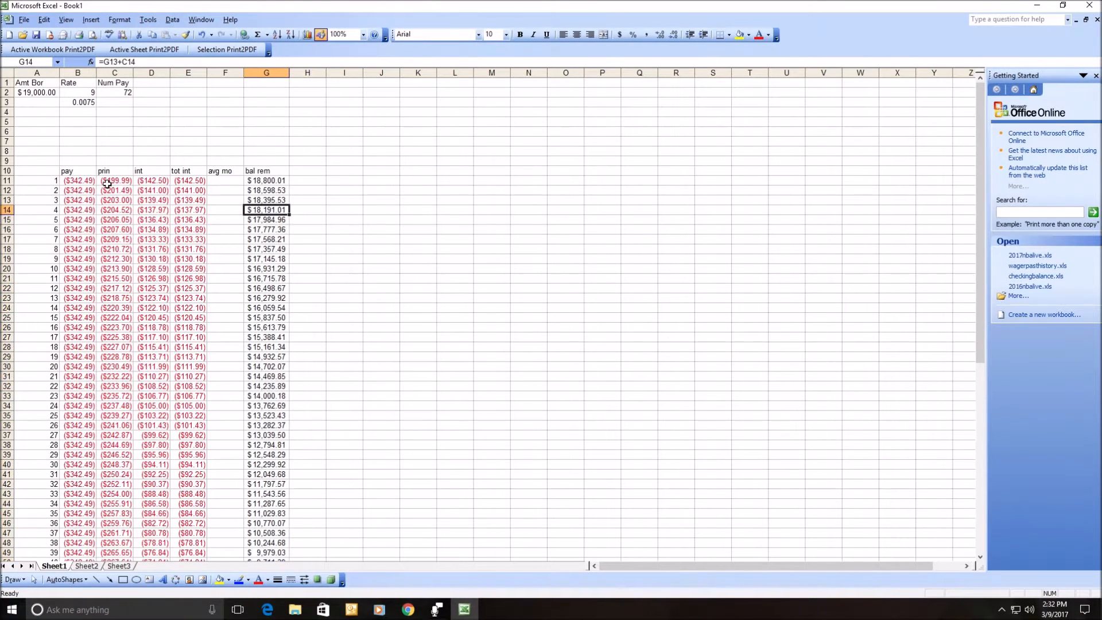
key("Down")
key("Down")
key("Down")
key("Down")
key("Down")
key("Down")
key("Down")
key("Down")
key("Down")
key("Down")
key("Down")
key("Down")
key("Down")
key("Down")
key("Down")
key("Down")
key("Down")
key("Down")
key("Down")
key("Down")
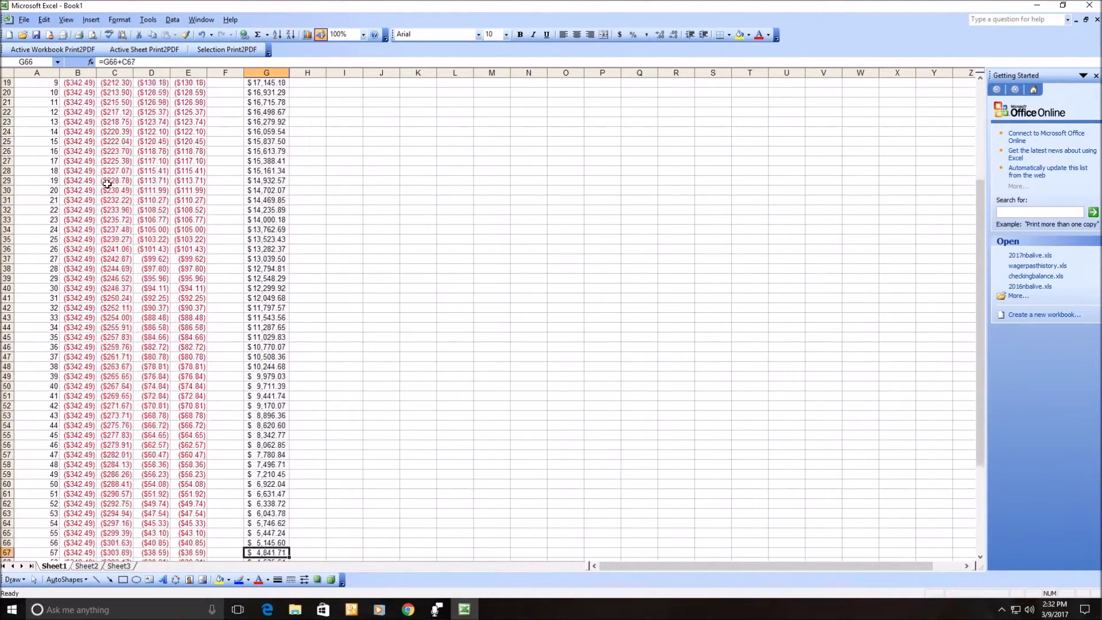
key("Down")
key("Down")
key("Down")
key("Down")
key("Down")
key("Down")
key("Down")
key("Down")
key("Down")
key("Down")
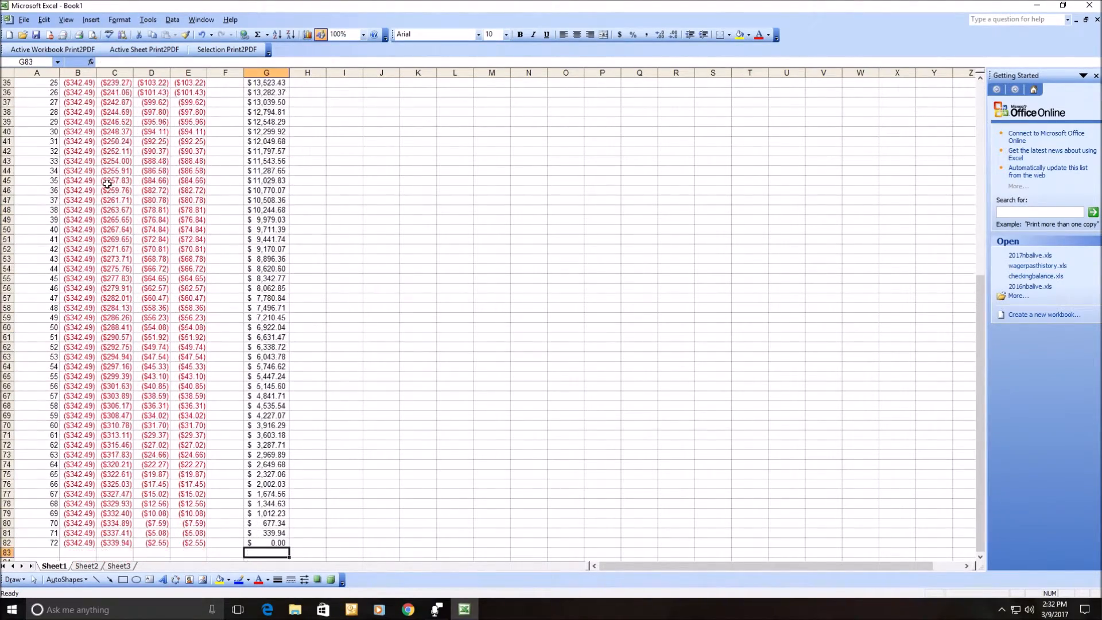
Check the payment, principal, interest and total interest cells across the final payment's row 82
key("Up")
key("Left")
key("Left")
key("Left")
key("Left")
key("Left")
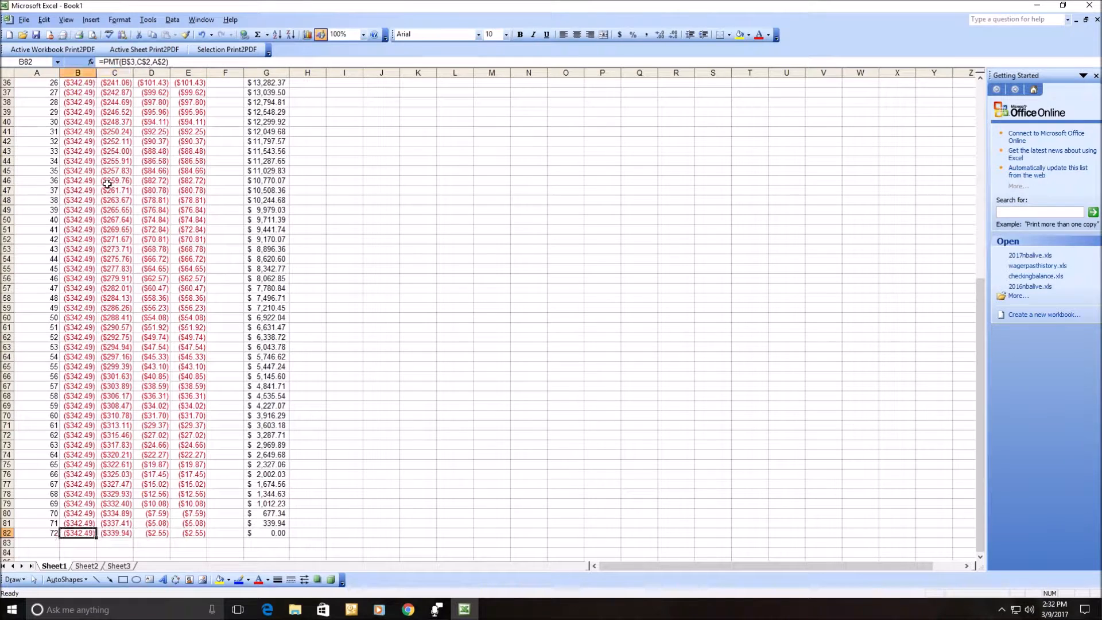
key("Right")
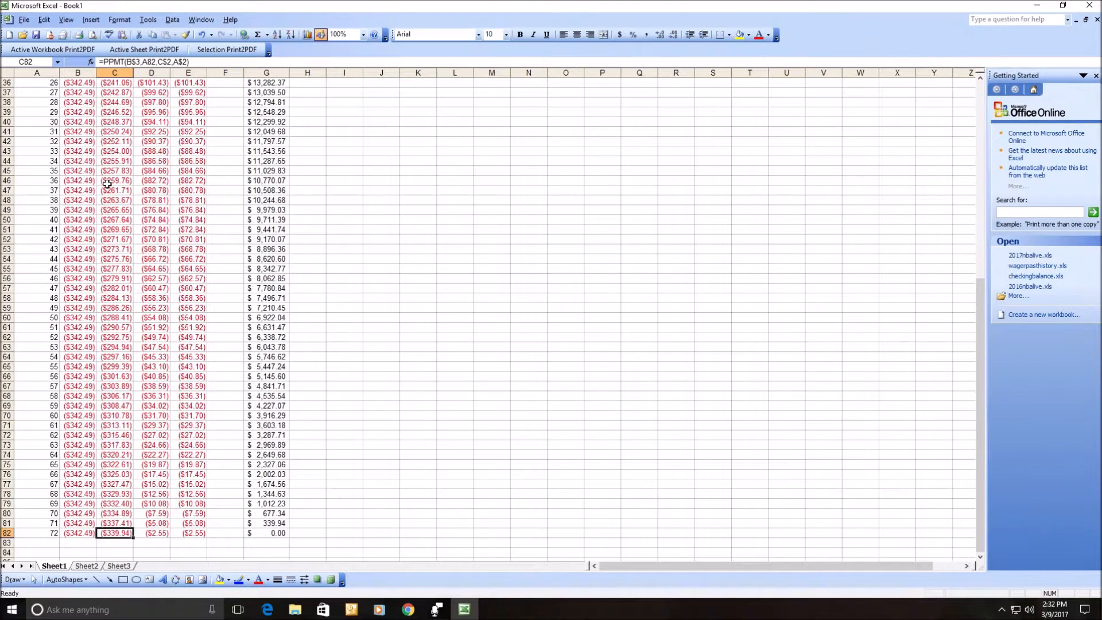
key("Right")
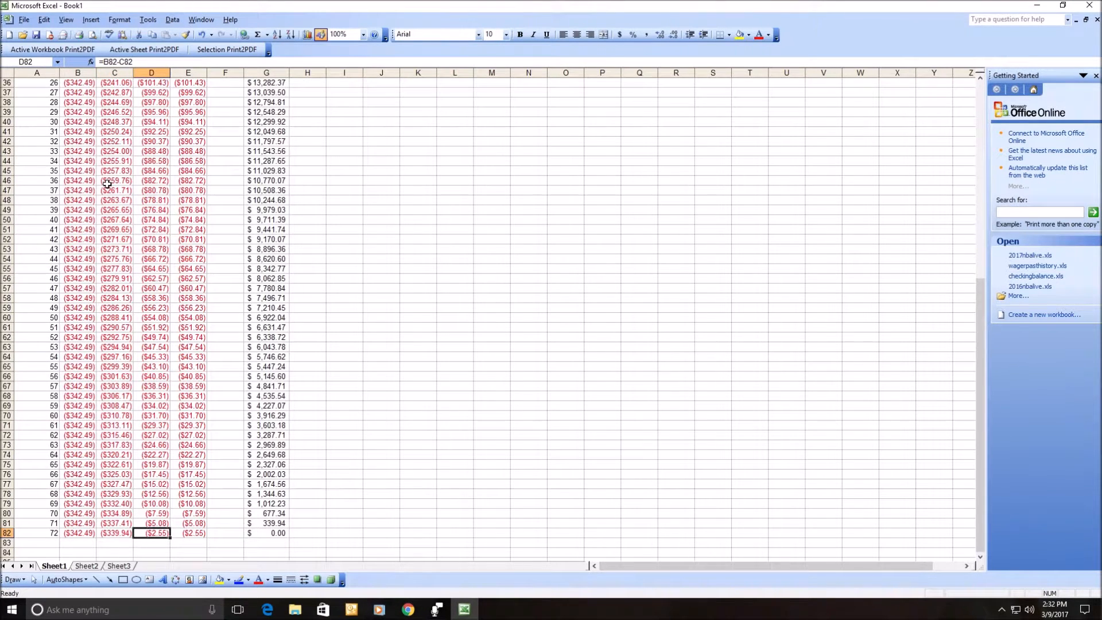
key("Right")
key("Right")
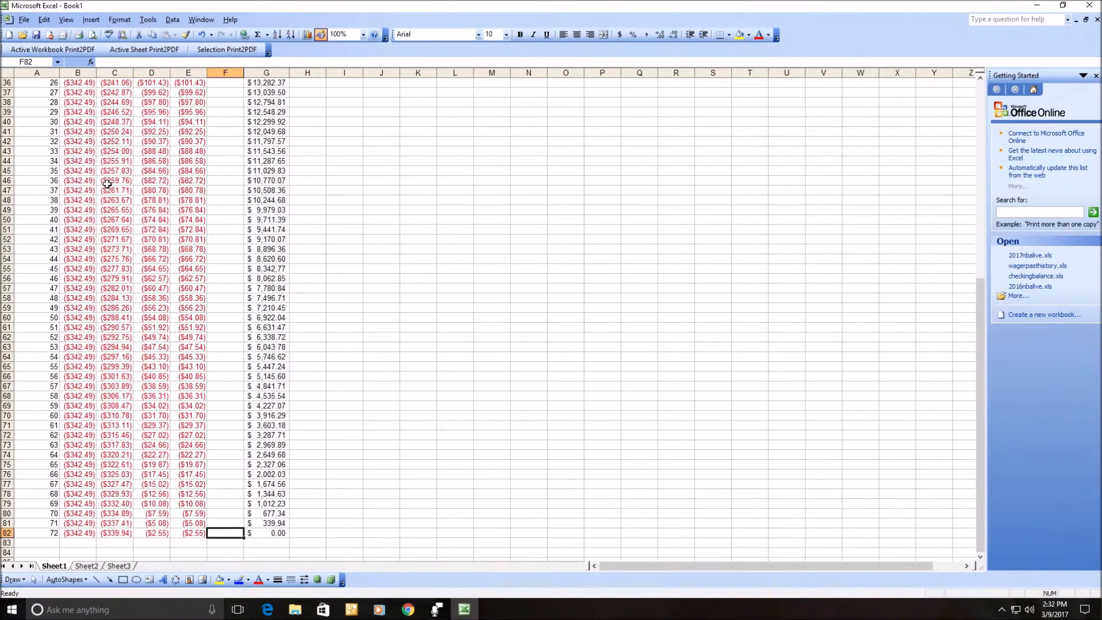
Examine the interest column from the final payments up to the loan inputs and the first payment row
key("Left")
key("Left")
key("Up")
key("Up")
key("Up")
key("Up")
key("Up")
key("Up")
key("Up")
key("Up")
key("Up")
key("Up")
key("Up")
key("Up")
key("Up")
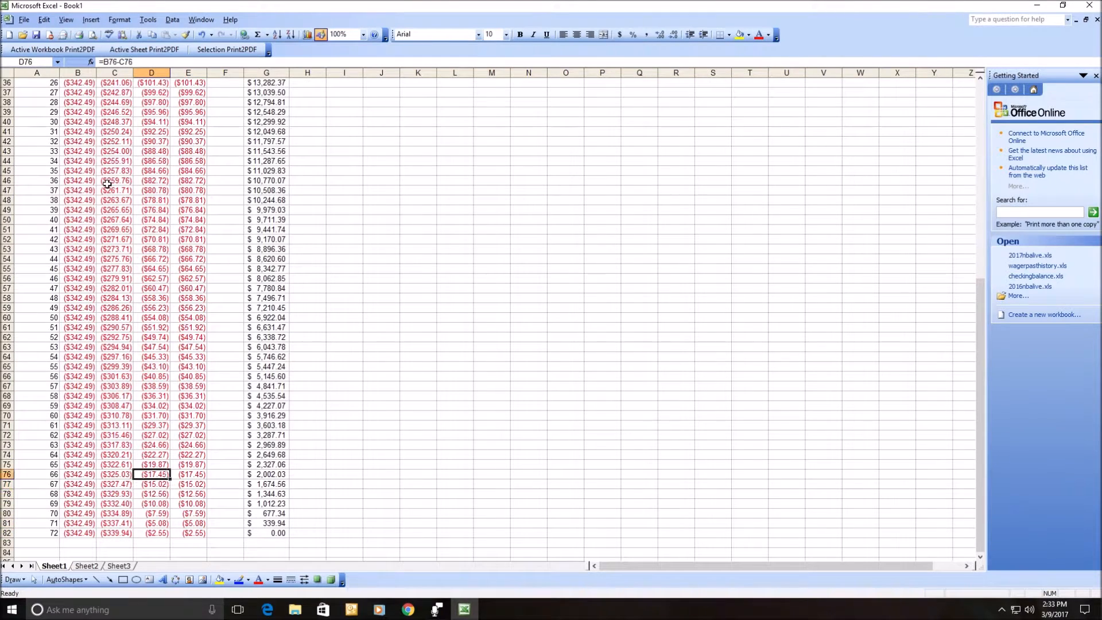
key("Up")
key("Up")
key("Up")
key("Up")
key("Up")
key("Up")
key("Up")
key("Up")
key("Up")
key("Up")
key("Up")
key("Up")
key("Up")
key("Up")
key("Up")
key("Up")
key("Up")
key("Up")
key("Up")
key("Up")
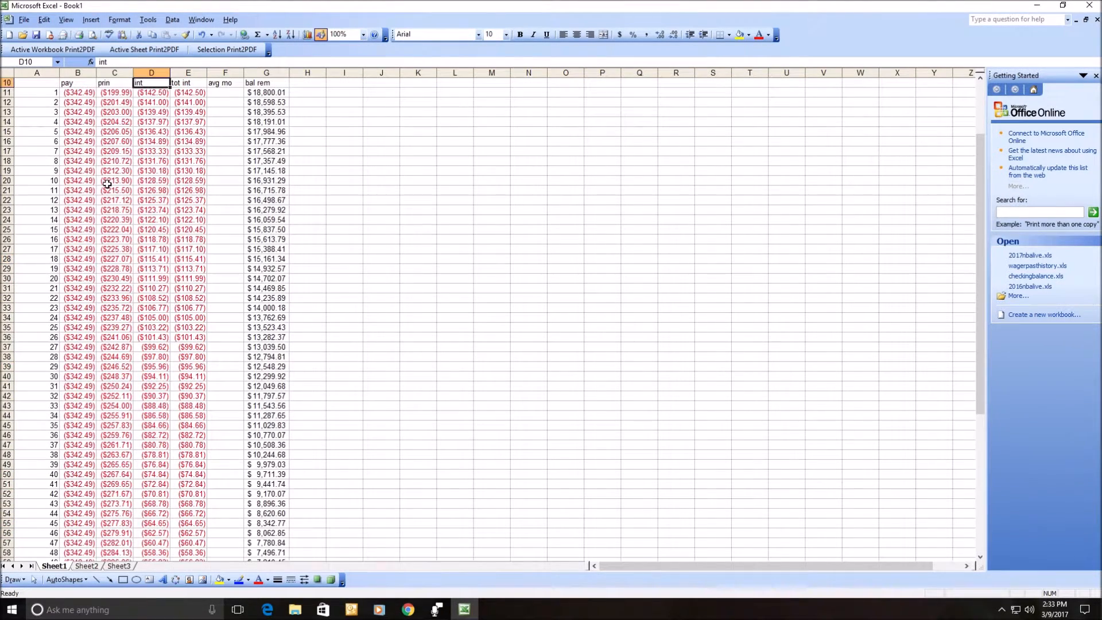
key("Up")
key("Up")
key("Up")
key("Up")
key("Up")
key("Up")
key("Up")
key("Up")
key("Down")
key("Down")
key("Down")
key("Down")
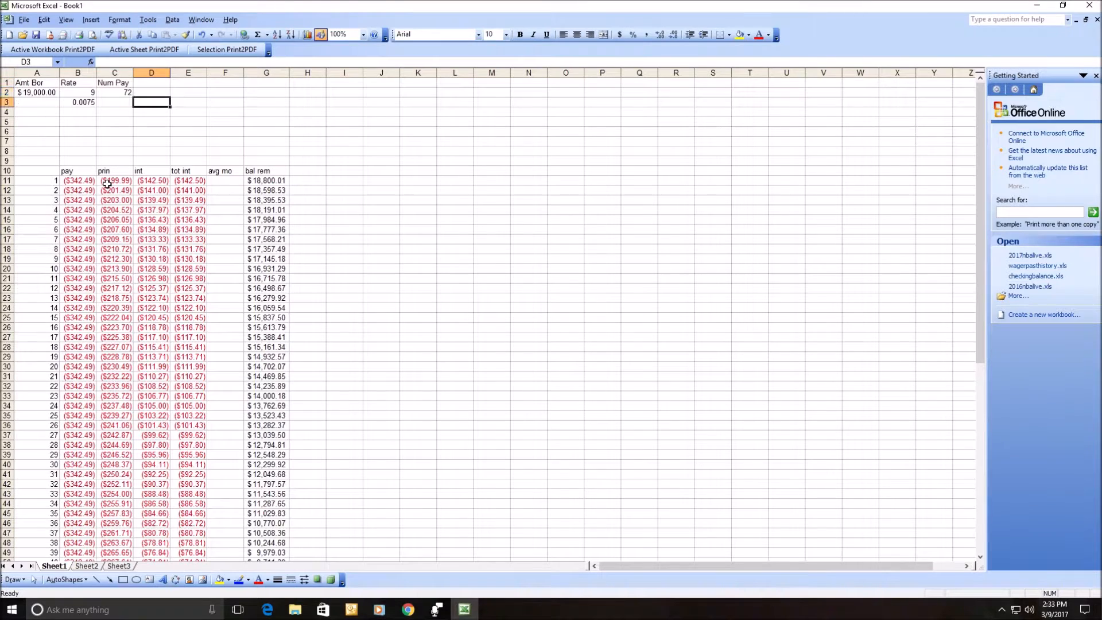
key("Down")
key("Down")
key("Down")
key("Down")
key("Down")
key("Down")
key("Down")
key("Up")
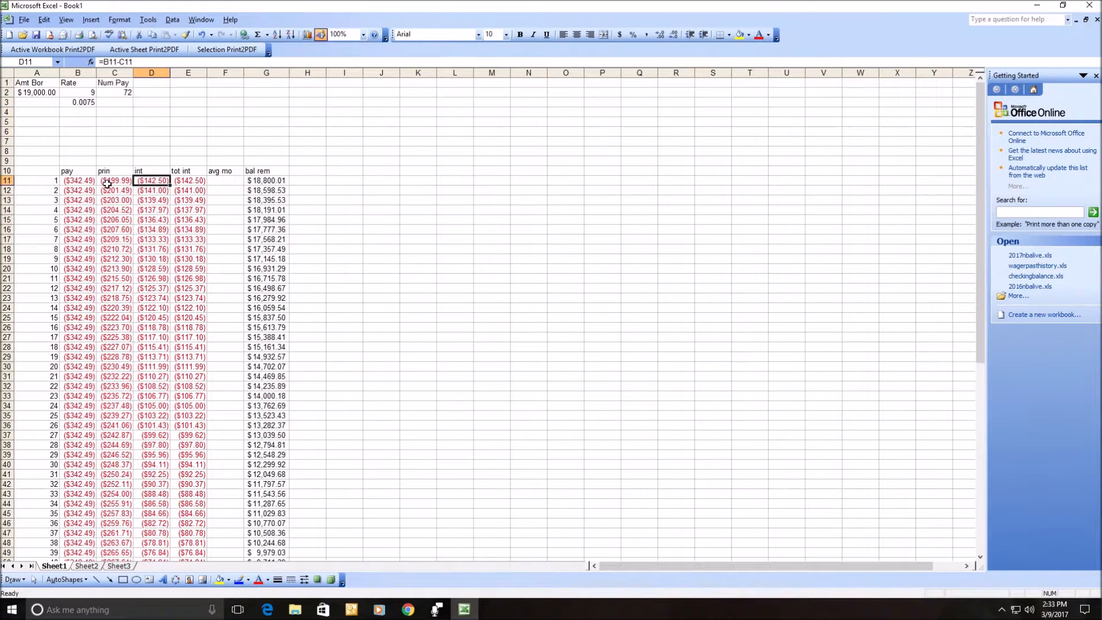
key("Right")
key("Right")
key("Down")
key("Down")
key("Down")
key("Down")
key("Down")
key("Down")
key("Down")
key("Down")
key("Down")
key("Down")
key("Down")
key("Down")
key("Down")
key("Down")
key("Down")
key("Down")
key("Down")
key("Down")
key("Down")
key("Down")
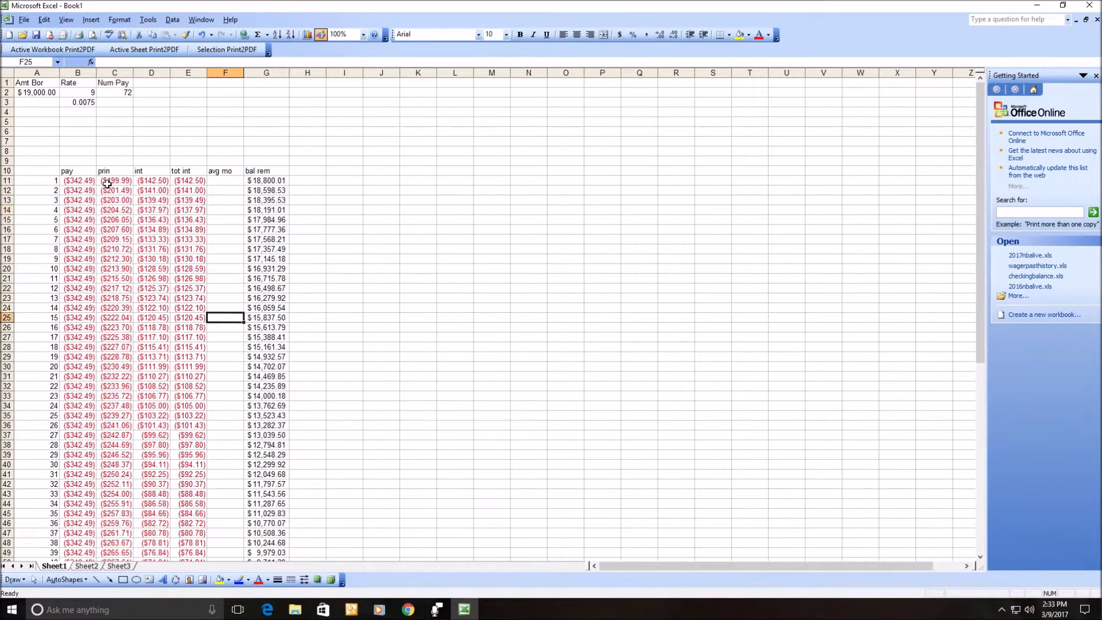
key("Down")
key("Down")
key("Down")
key("Down")
key("Down")
key("Down")
key("Down")
key("Down")
key("Down")
key("Down")
key("Down")
key("Down")
key("Down")
key("Down")
key("Down")
key("Down")
key("Down")
key("Down")
key("Down")
key("Down")
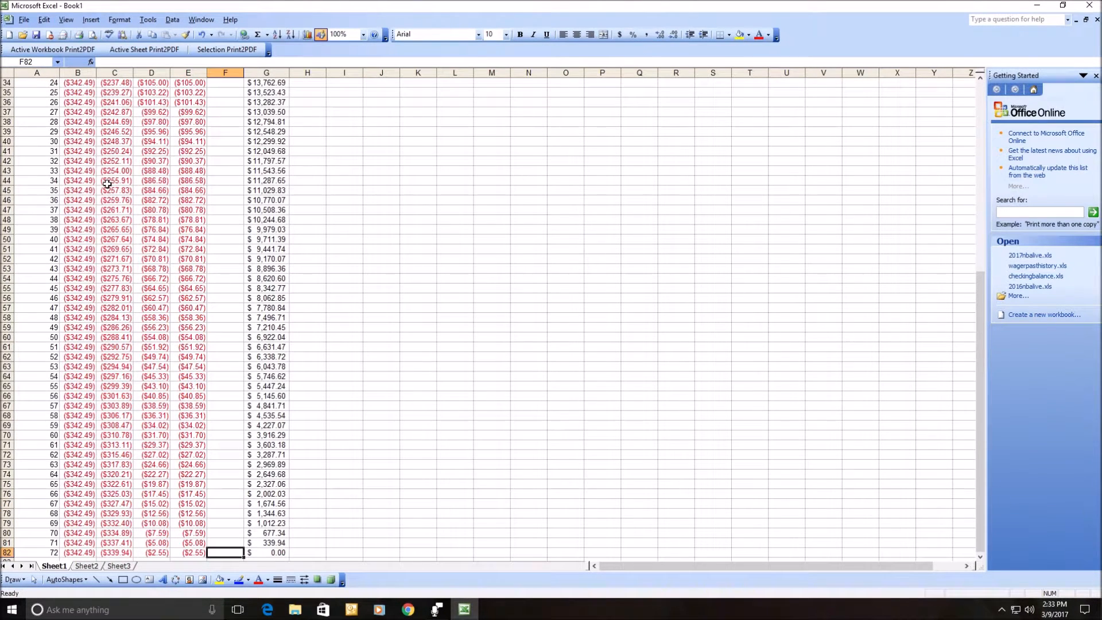
type("=")
key("Left")
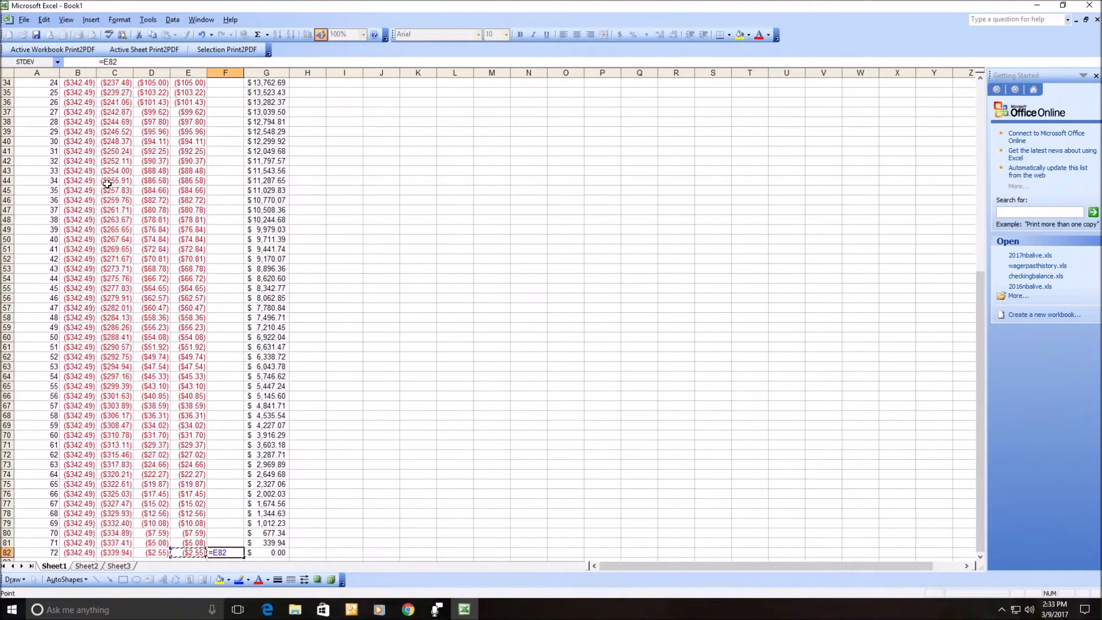
key("Escape")
Make the second total interest cell, E12, a running total of previous total and current interest with =E11+D12
key("Up")
key("Left")
key("Up")
key("ctrl+Up")
key("Down")
key("Down")
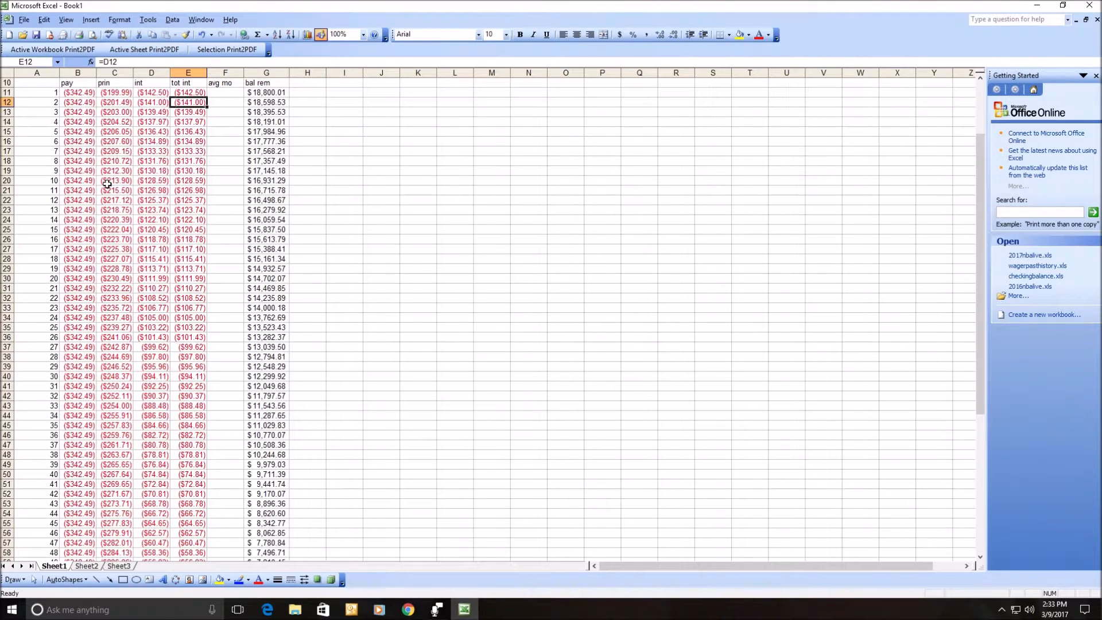
type("=")
key("Up")
type("+")
left_click(152, 102)
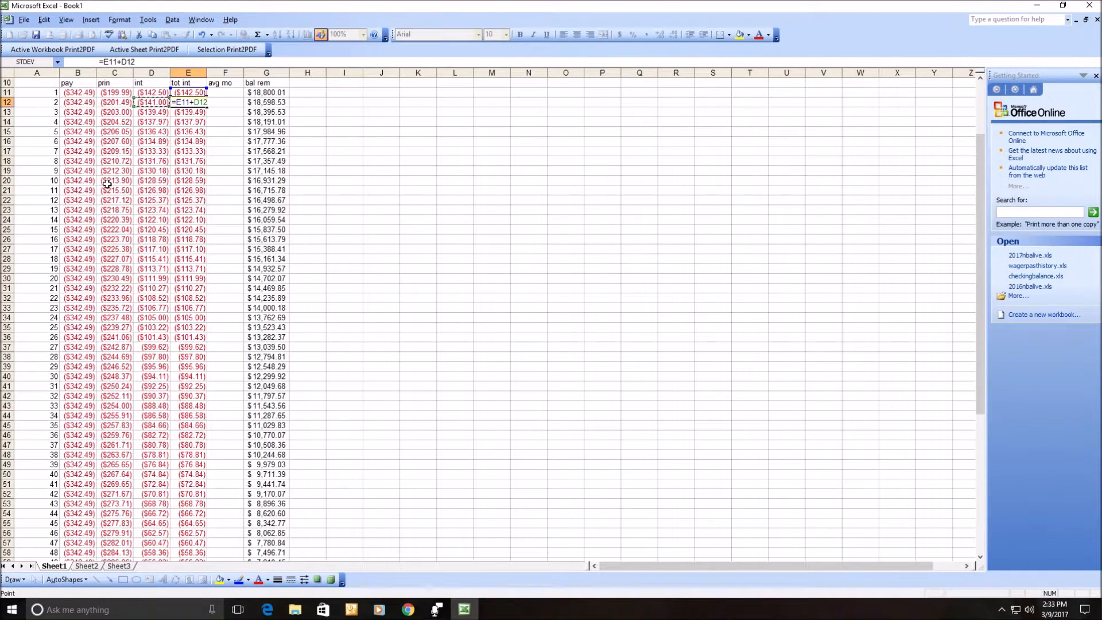
key("Return")
Copy the running total interest formula from E12 down through E82 and widen column E to fit its values
key("ctrl+c")
key("Down")
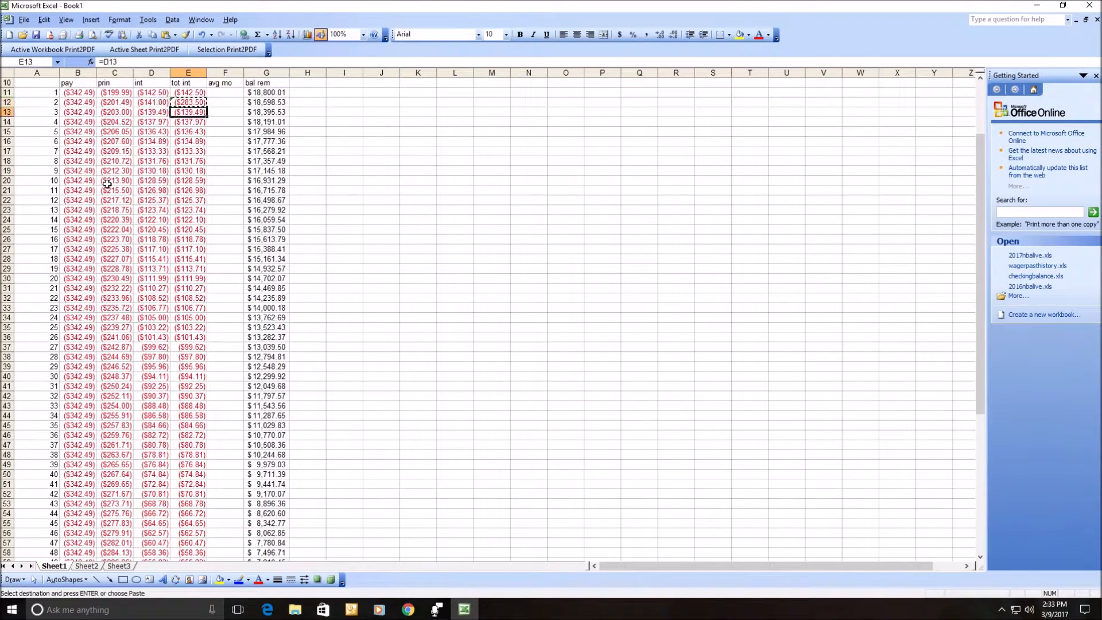
key("End")
key("shift+Down")
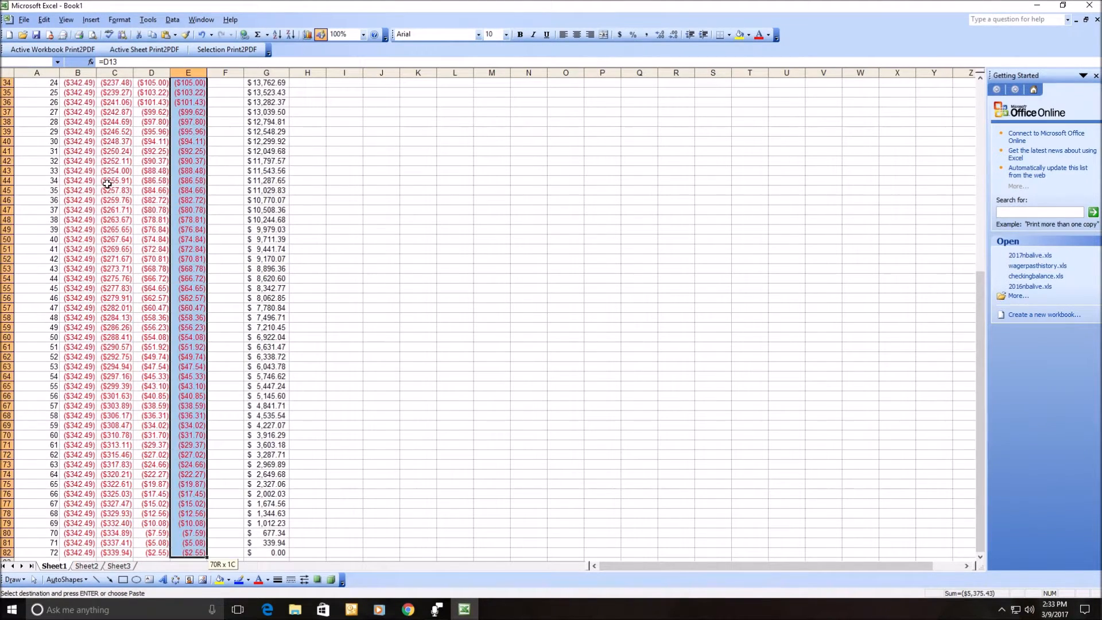
key("Return")
key("Down")
key("Down")
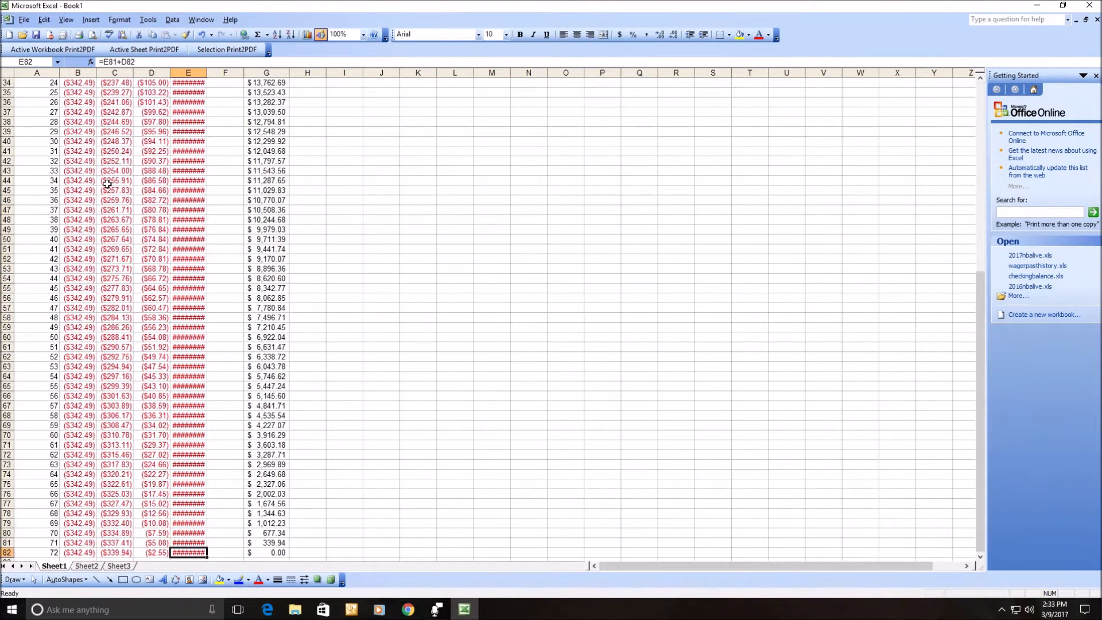
double_click(207, 70)
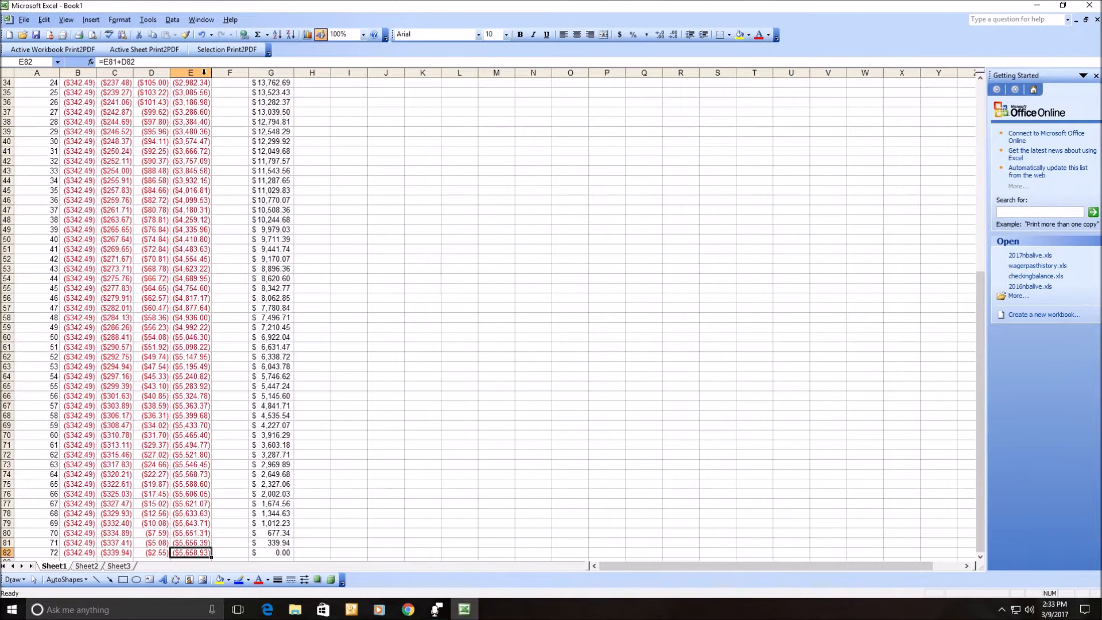
Calculate the average monthly interest for the final payment in F82 with =E82/A82
left_click(217, 552)
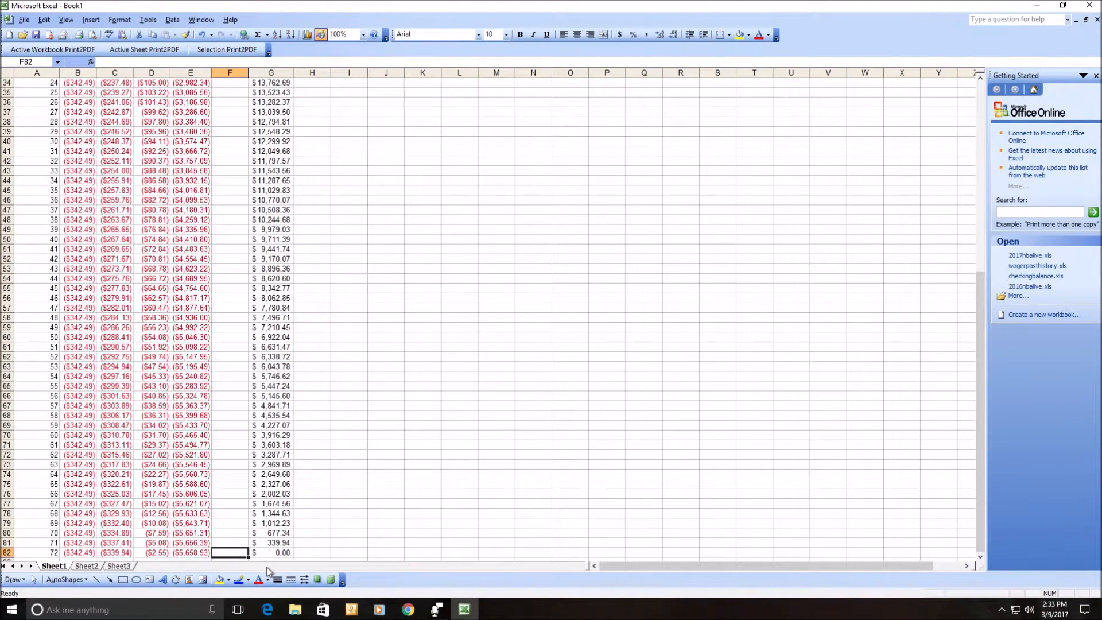
type("=")
key("Left")
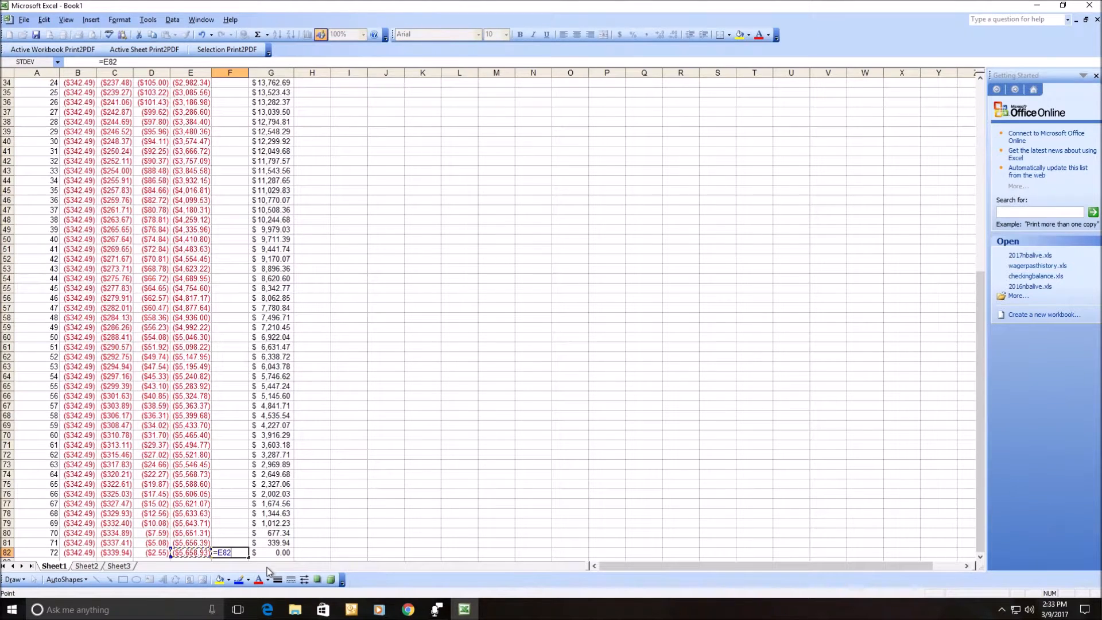
type("/")
key("Left")
key("Left")
key("Left")
key("Left")
key("Left")
key("Return")
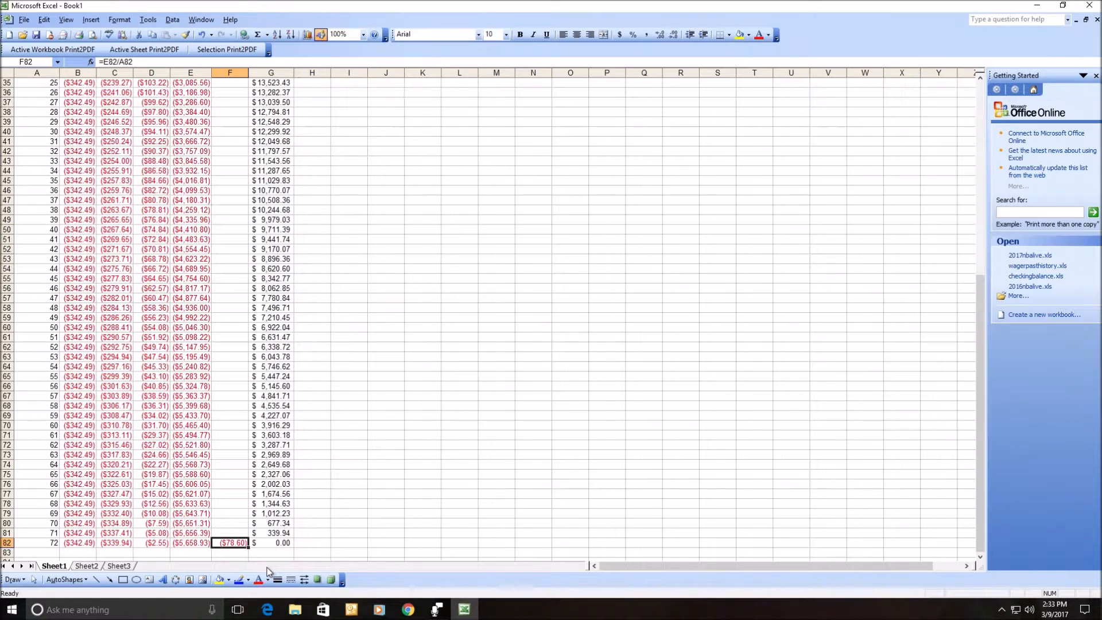
Copy the average monthly interest formula from F82 to F70 for payment 60
key("ctrl+c")
key("Up")
key("Up")
key("Up")
key("Up")
key("Up")
key("Up")
key("Up")
key("Up")
key("Up")
key("Up")
key("Up")
key("Up")
key("ctrl+v")
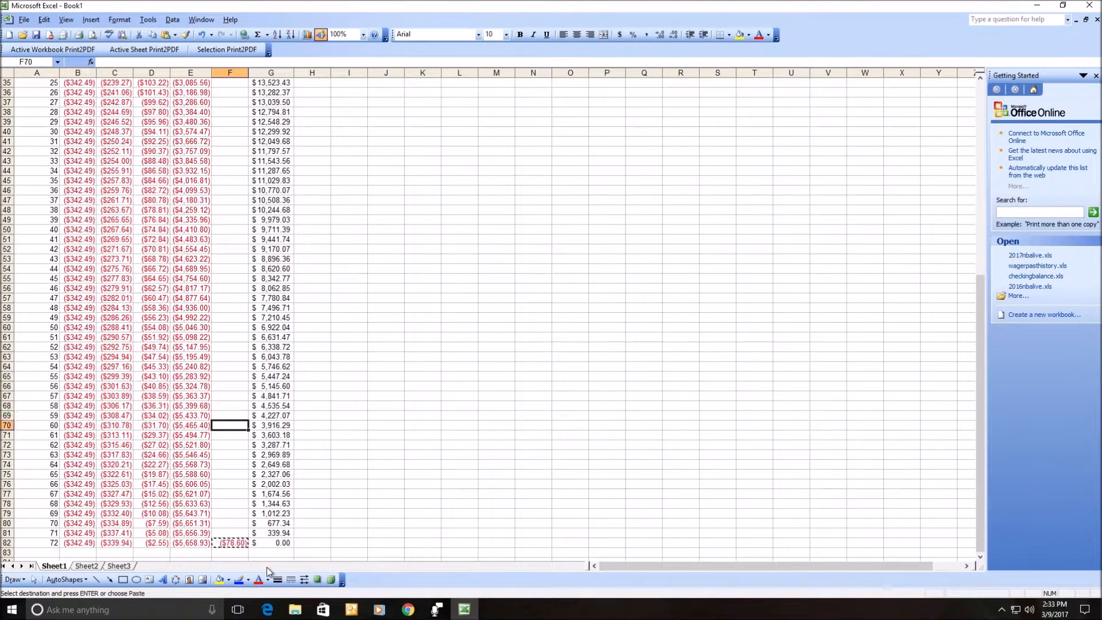
Copy the average monthly interest formula into F58 for payment 48
key("Up")
key("Up")
key("Up")
key("Up")
key("Up")
key("Up")
key("Up")
key("Up")
key("Up")
key("Up")
key("Up")
key("Up")
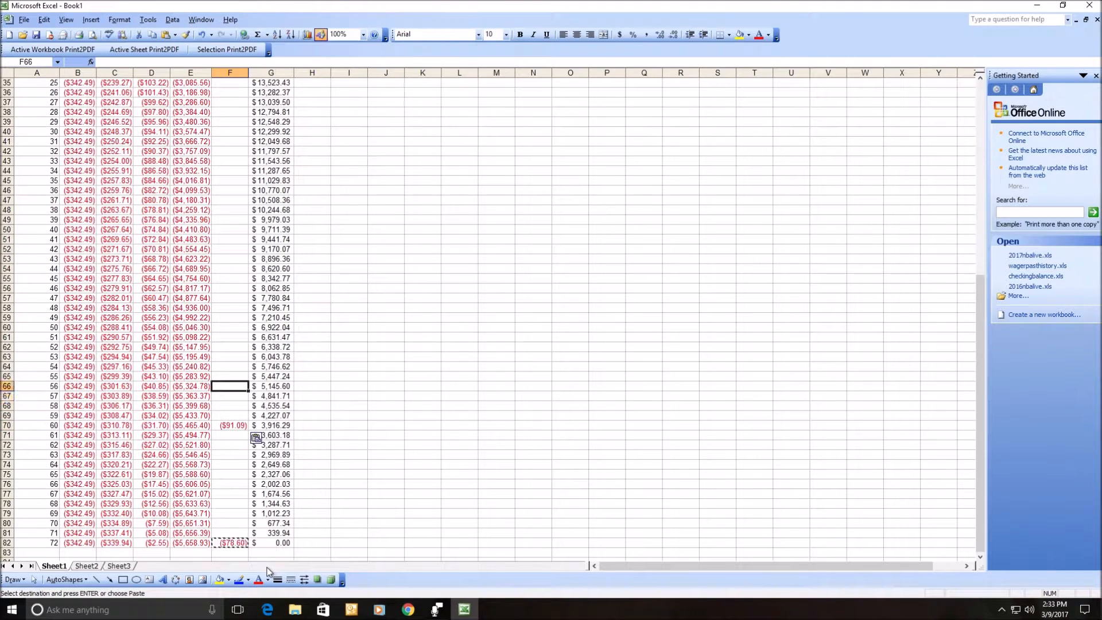
key("ctrl+v")
Copy the average monthly interest formula into F46 for payment 36
key("Up")
key("Up")
key("Up")
key("Up")
key("Up")
key("Up")
key("Up")
key("Up")
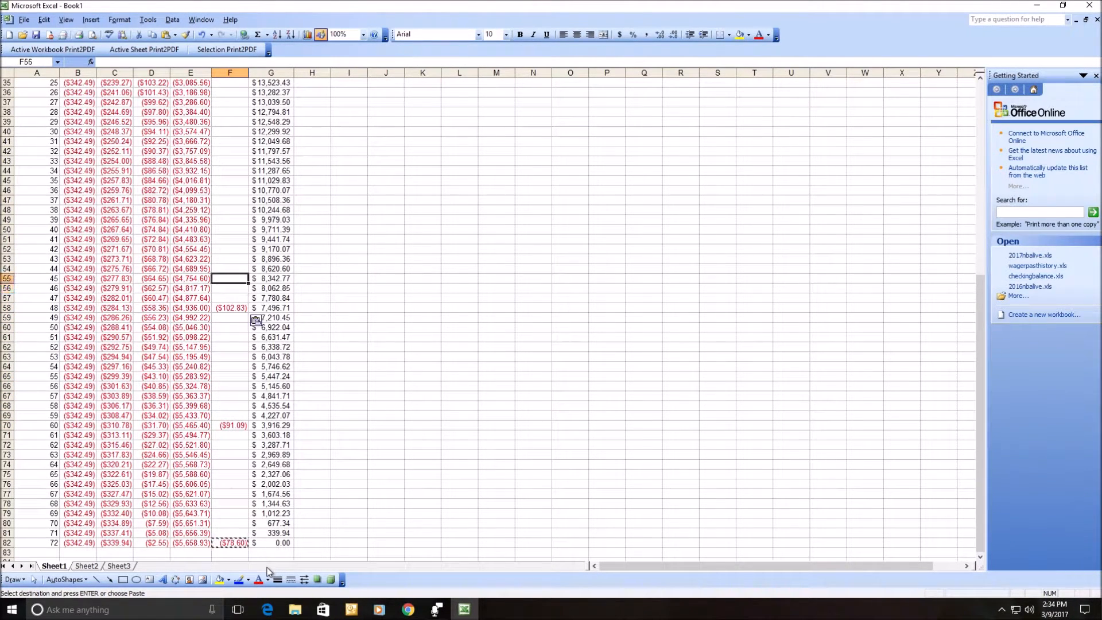
key("Up")
key("Up")
key("Up")
key("Up")
key("ctrl+v")
key("Down")
key("Down")
key("Down")
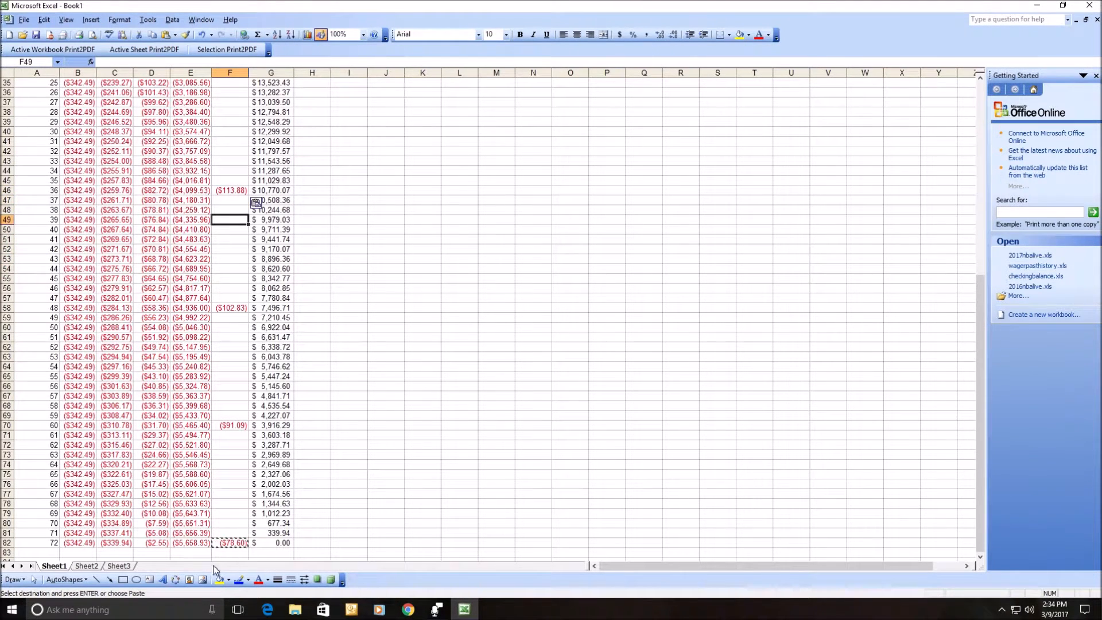
left_click(232, 524)
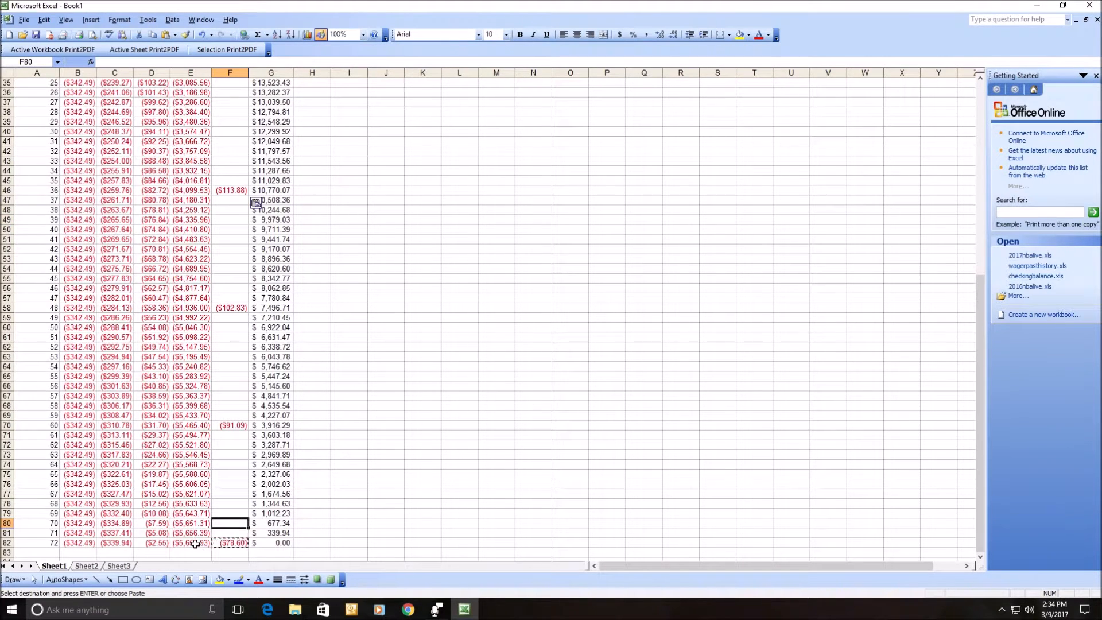
Start a loan summary table with the headings "amt" in E1 and "rate" in F1
scroll(202, 531, "up", 11)
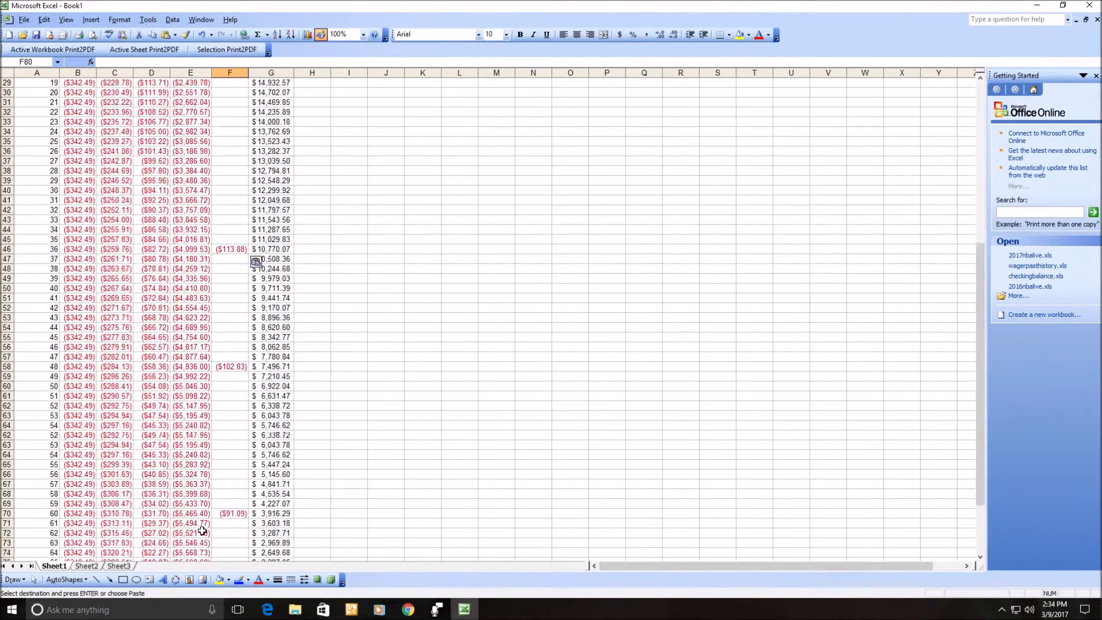
left_click(206, 82)
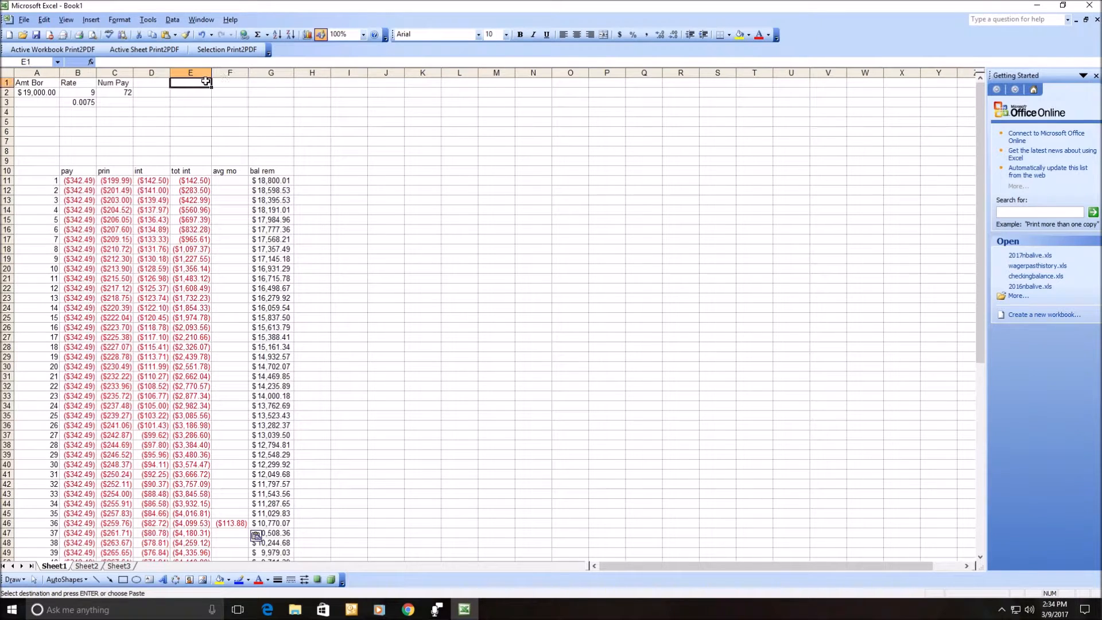
type("amt")
key("Tab")
type("rate")
key("Return")
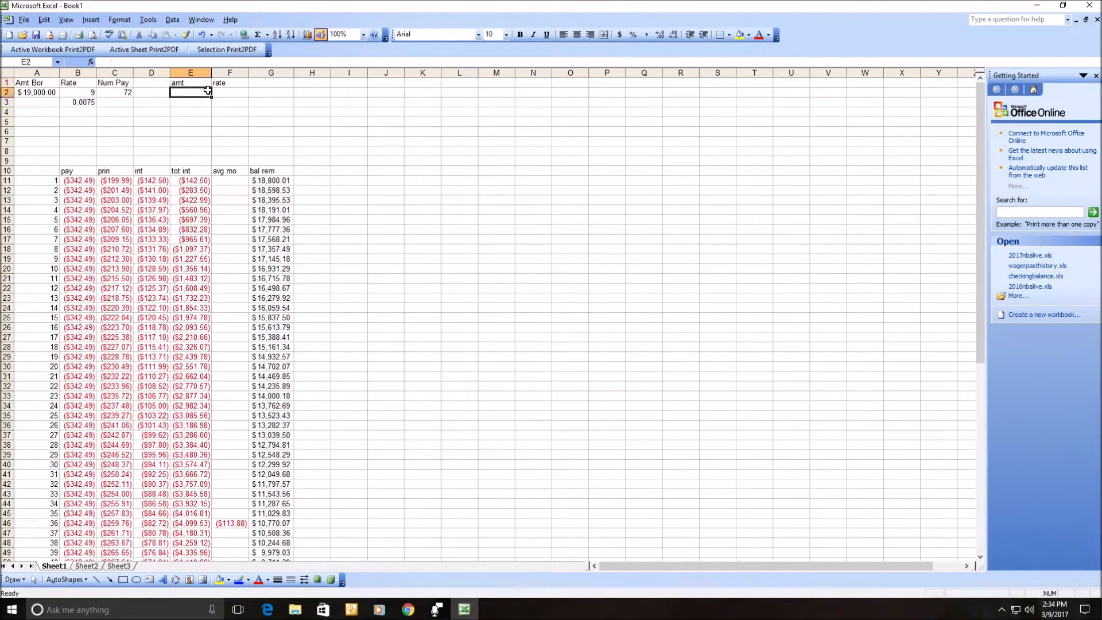
Enter 19000 as the summary amount in E2 and 9 as the rate in F2
left_click(207, 91)
type("19000")
key("Tab")
type("9")
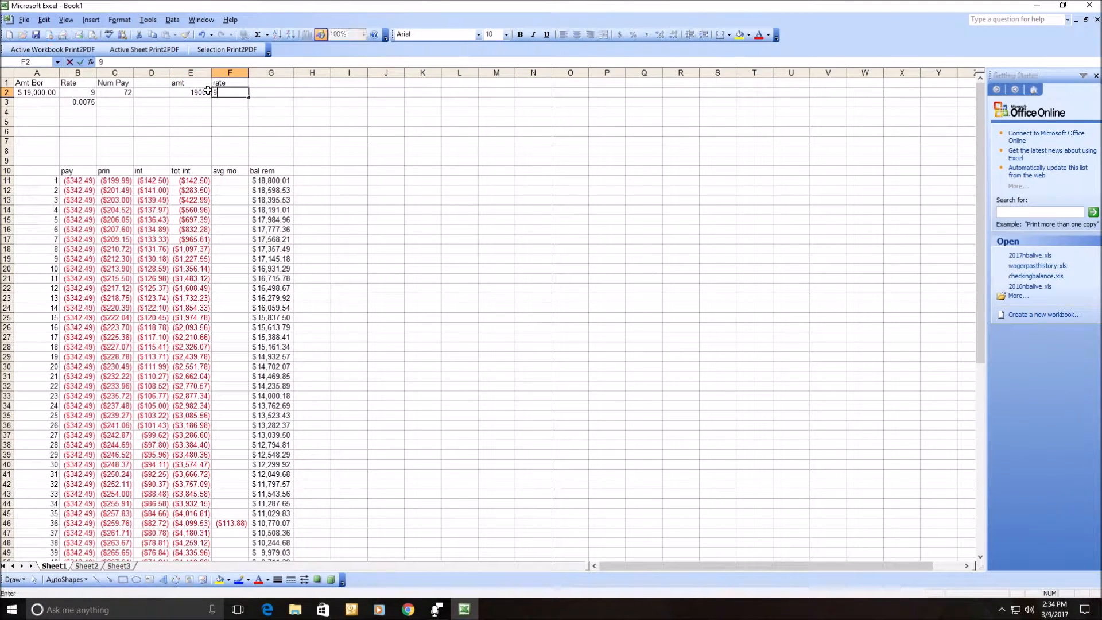
key("Tab")
Add the heading "term" in G1 with the value 72 below it in G2
key("Up")
type("term")
key("Return")
type("72")
key("Tab")
key("Up")
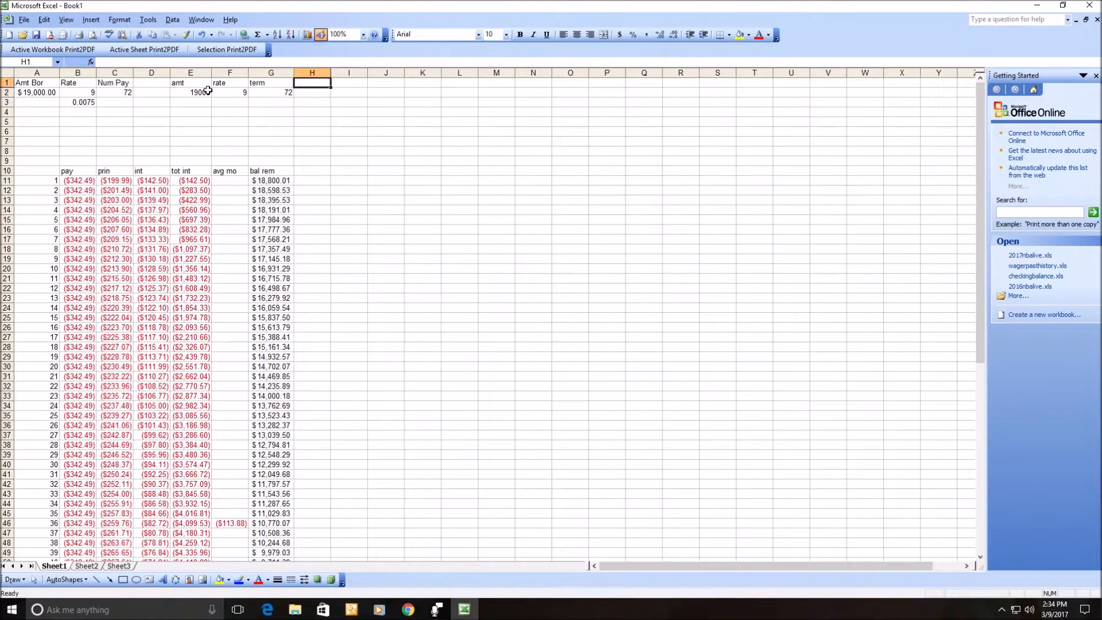
Add the heading "pay" in H1 with the monthly payment 342.49 in H2
type("p")
key("Caps_Lock")
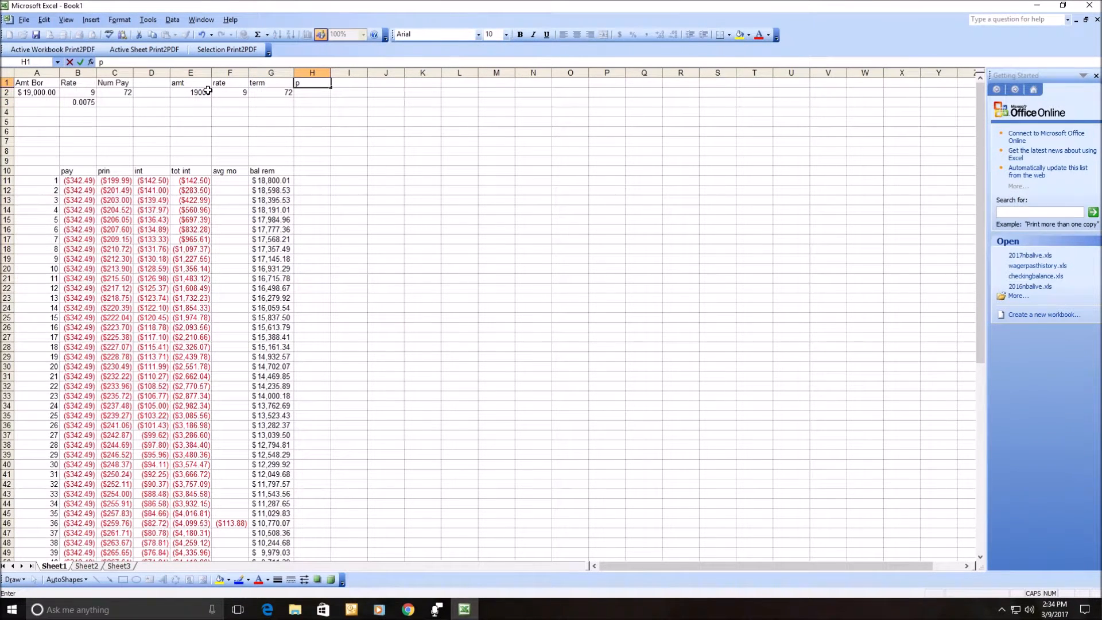
key("Caps_Lock")
type("ay")
key("Return")
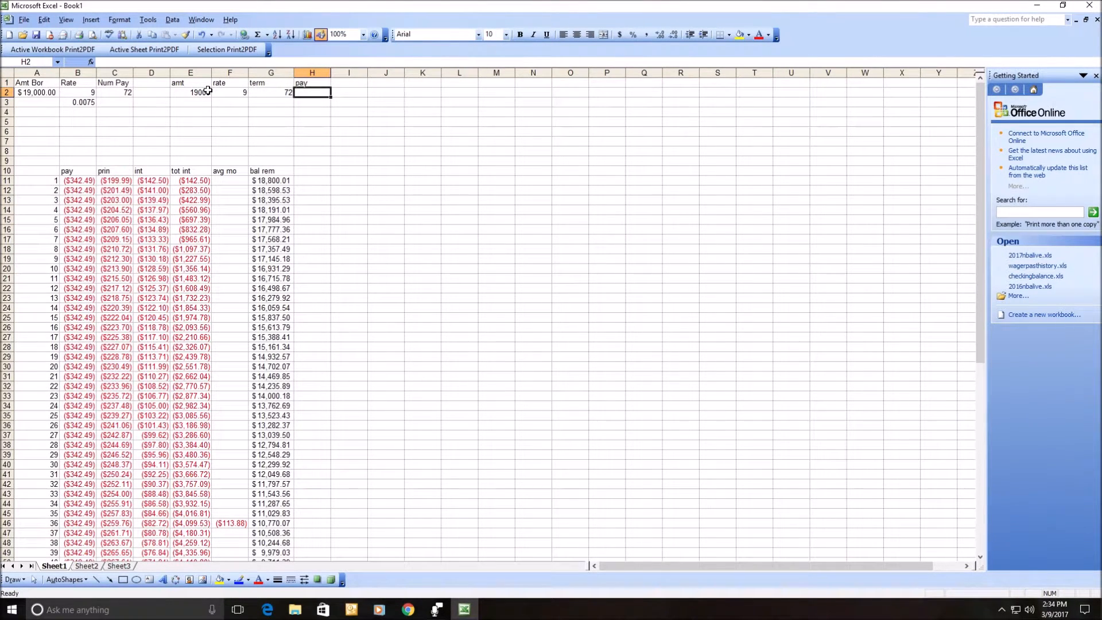
type("342.49")
key("Tab")
key("Up")
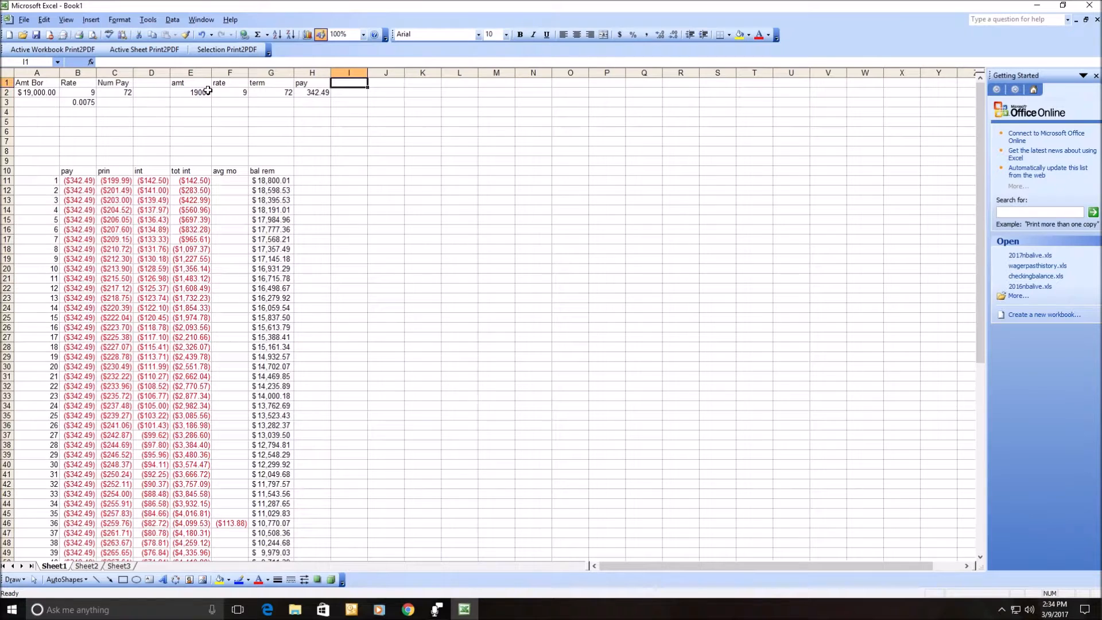
Add the heading "tot int" in I1 and enter 5668 in I2
type("tot int")
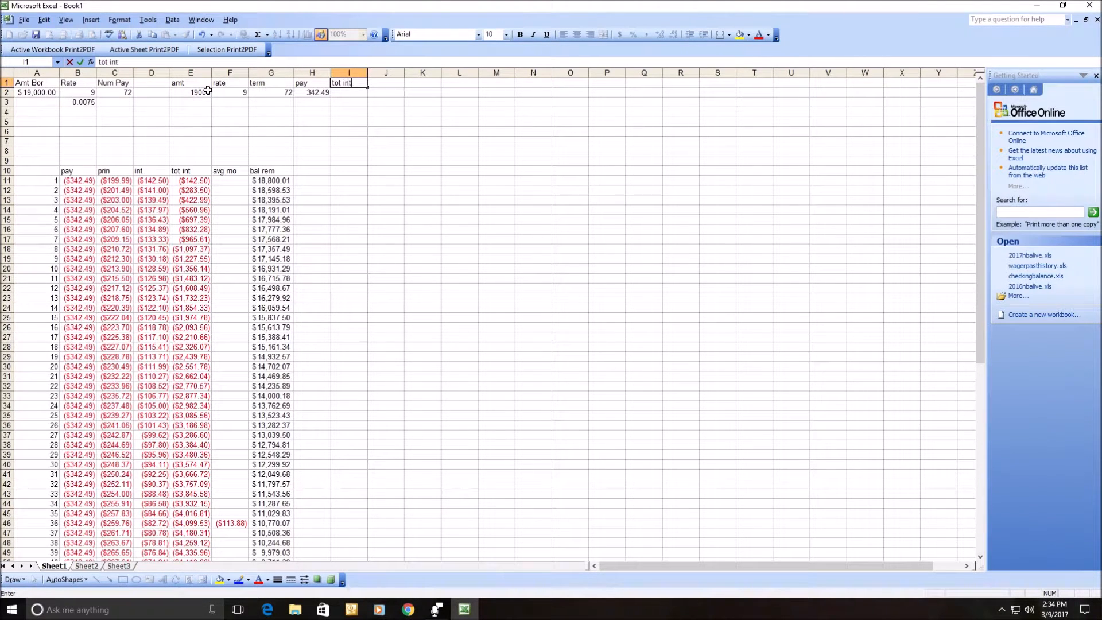
key("Return")
type("5668")
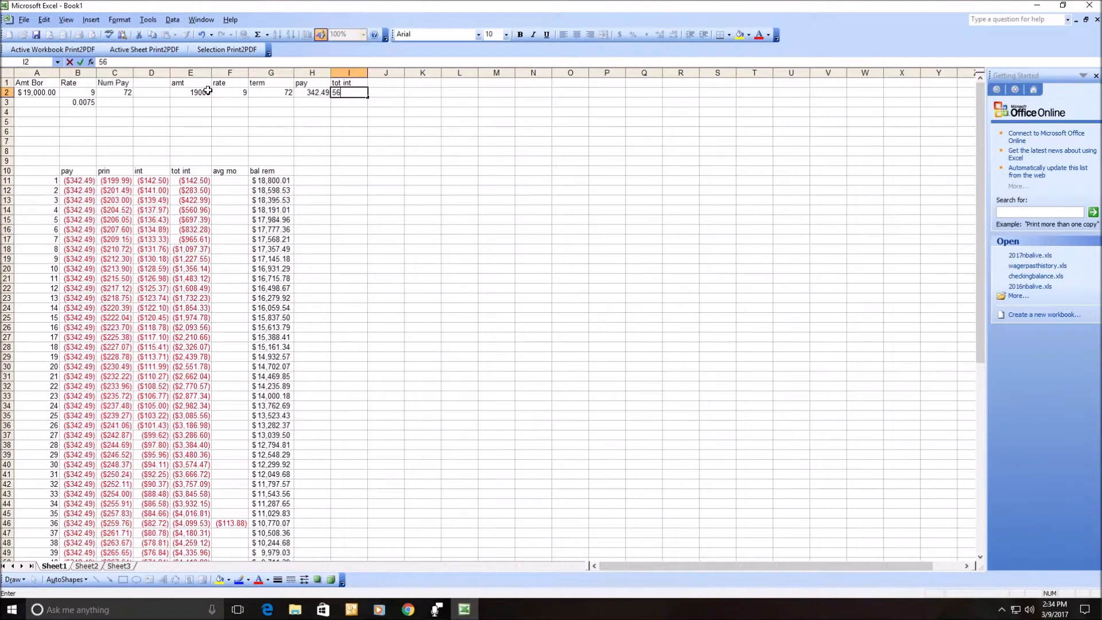
Check the total interest at payment 72 in the schedule and correct the summary value in I2 to 5659
key("Left")
key("Left")
key("Down")
key("Down")
key("Down")
key("Down")
key("Down")
key("Down")
key("Down")
key("Down")
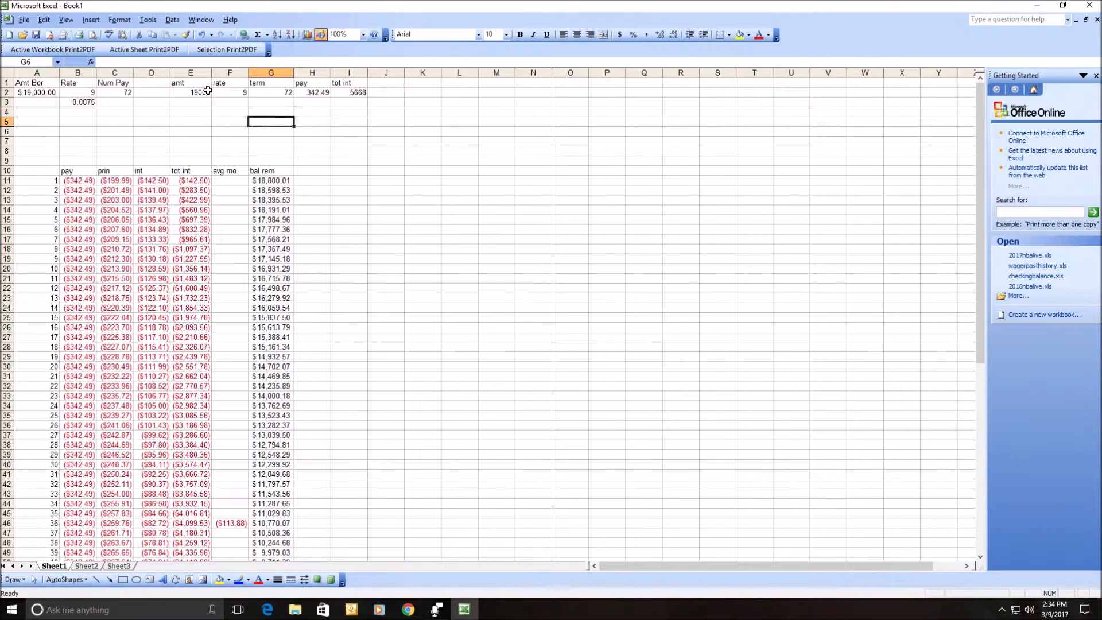
key("ctrl+Down")
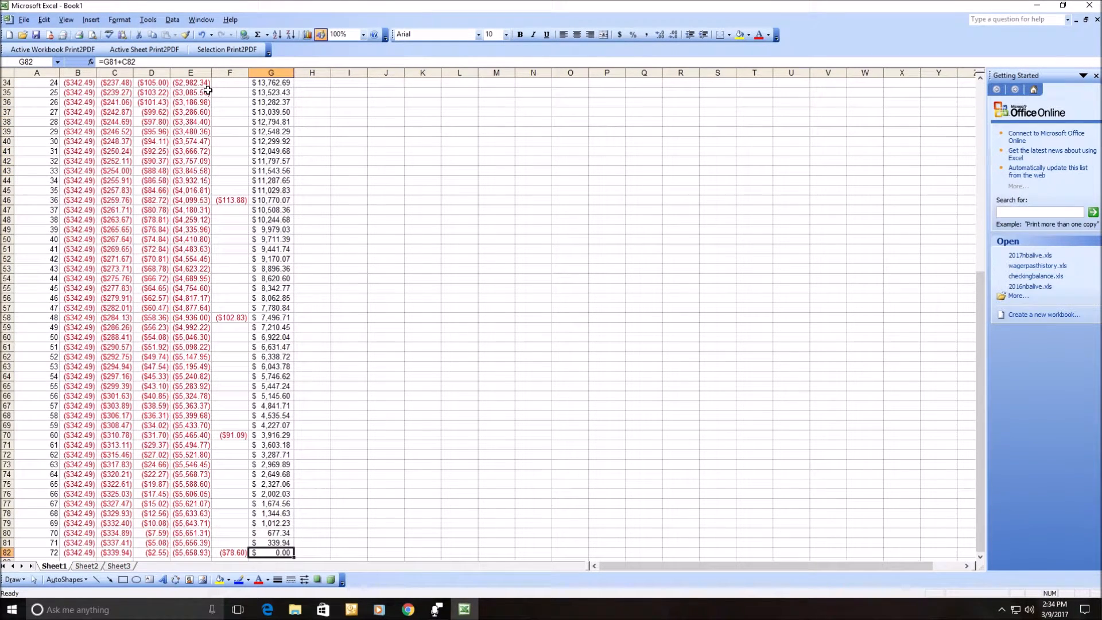
key("ctrl+Up")
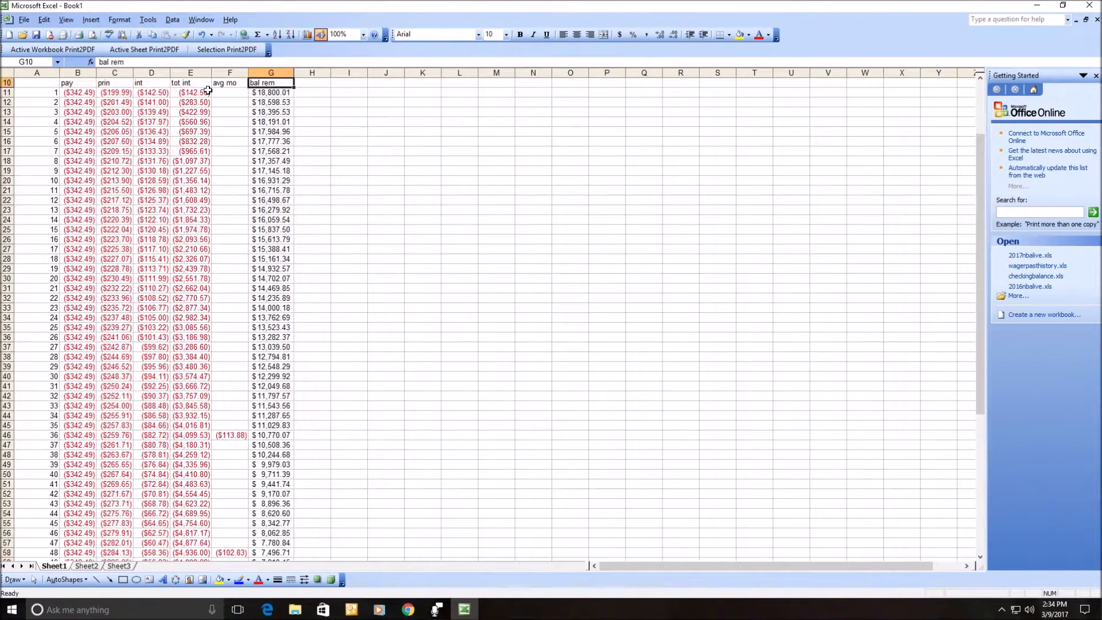
key("Up")
key("Up")
key("Up")
key("Up")
key("Up")
key("Up")
key("Up")
key("Up")
key("Right")
key("Right")
type("5659")
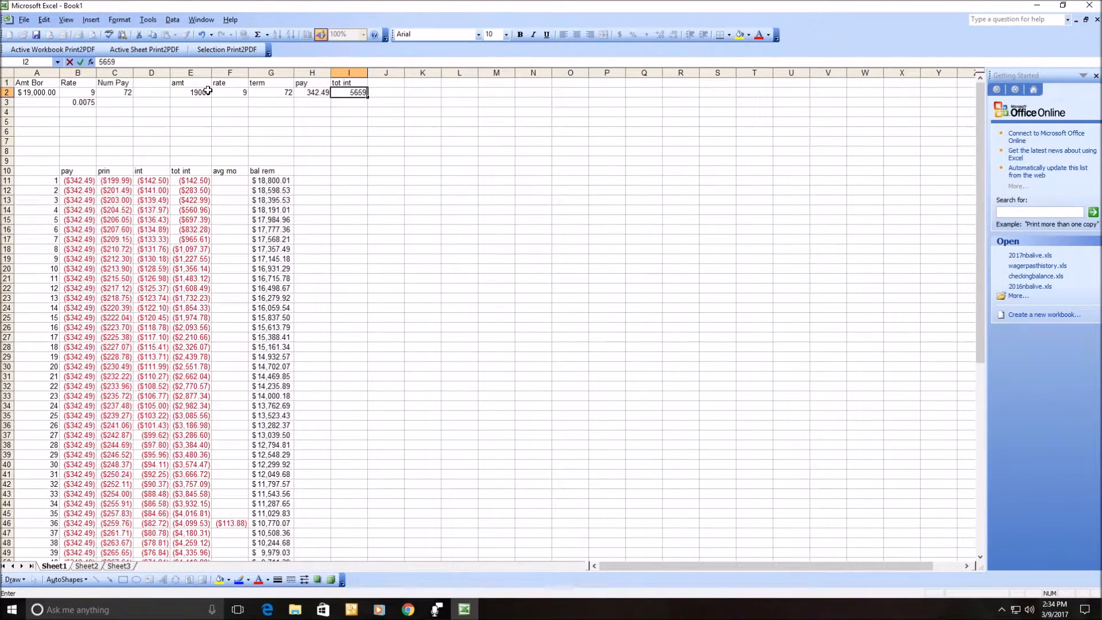
key("Right")
Add the heading "1 mo int" in J1 with the first month's interest, 142.5, in J2
key("Up")
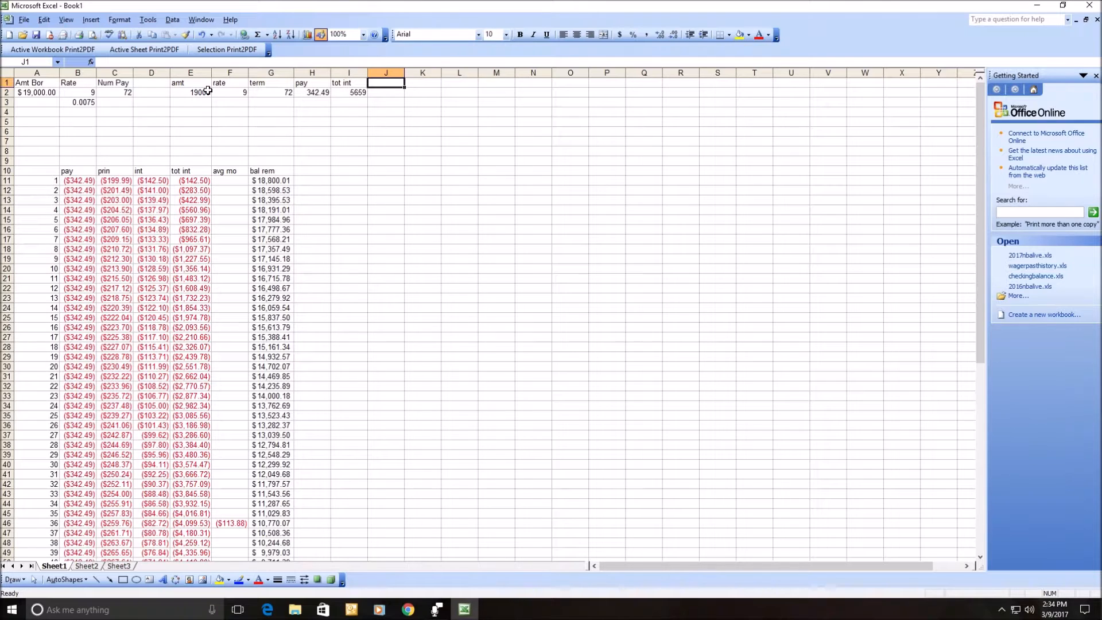
type("1 mo int")
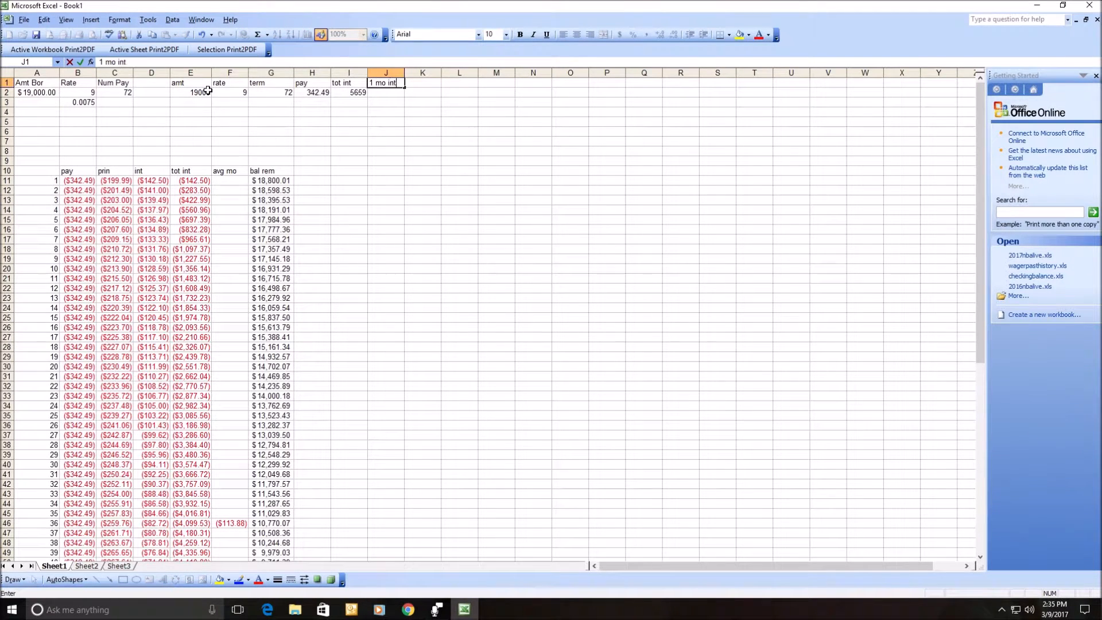
key("Return")
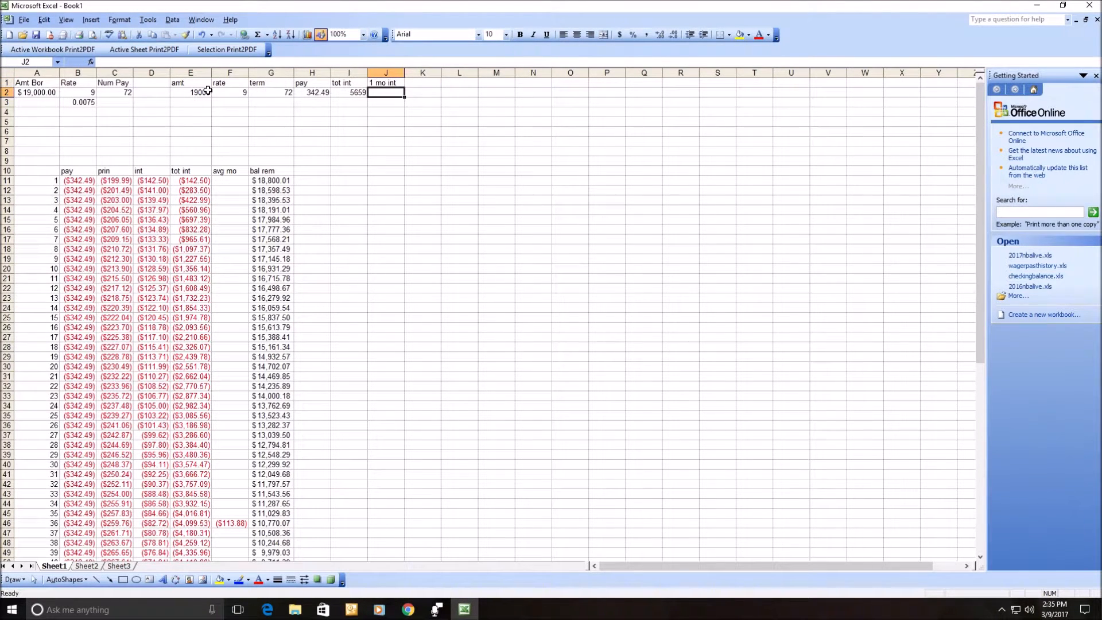
type("=a2*b3")
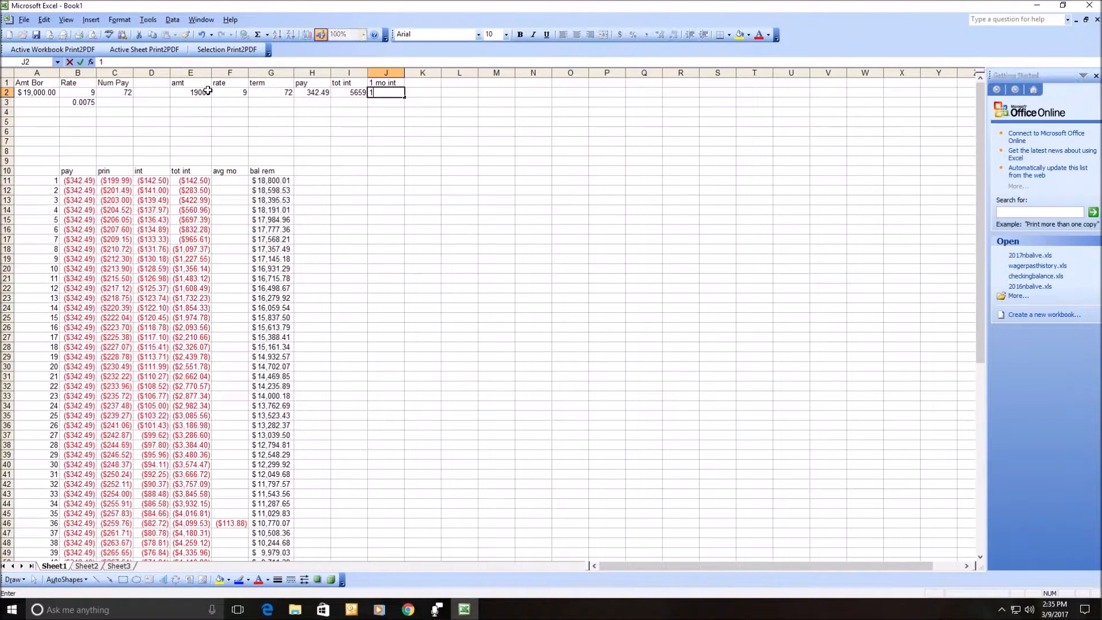
key("Tab")
Add the heading "avg mo" to the summary table in K1
key("Up")
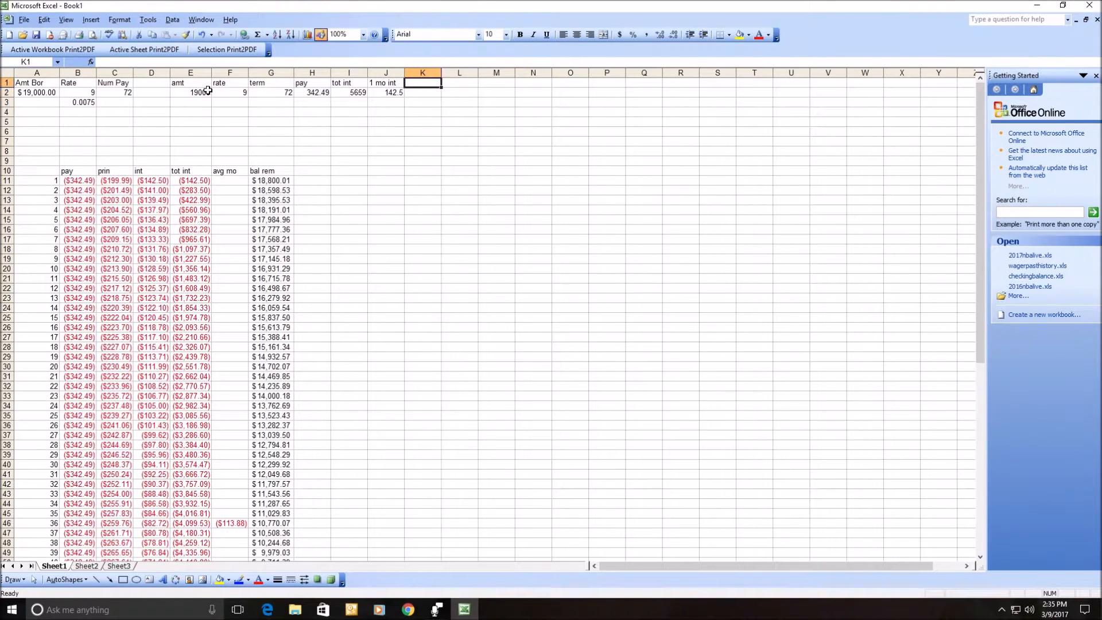
type("avg")
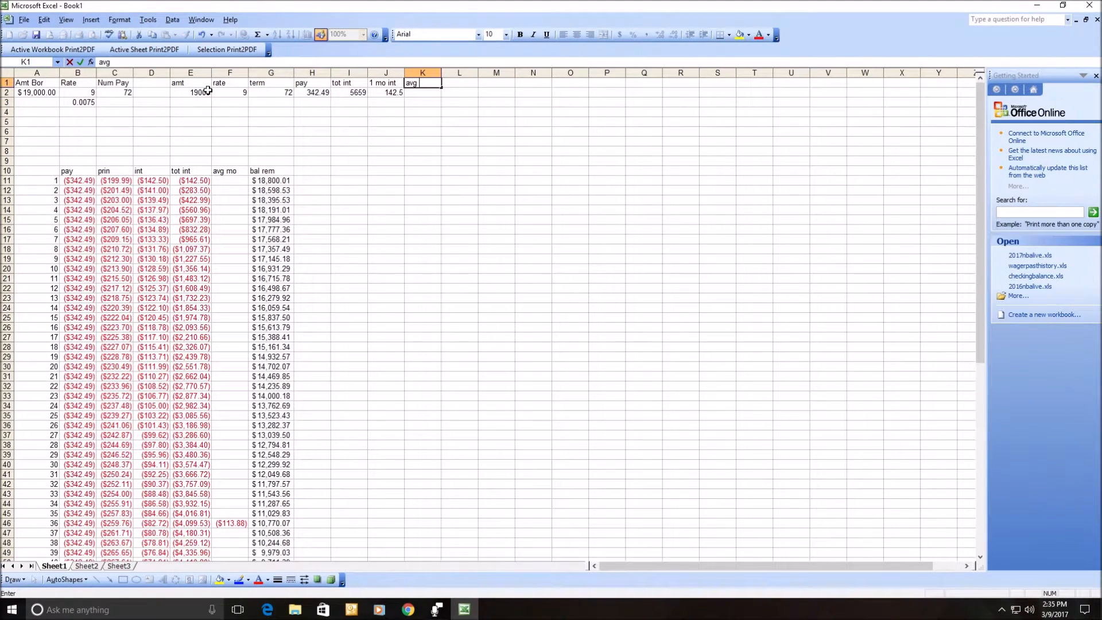
type(" mo")
key("Return")
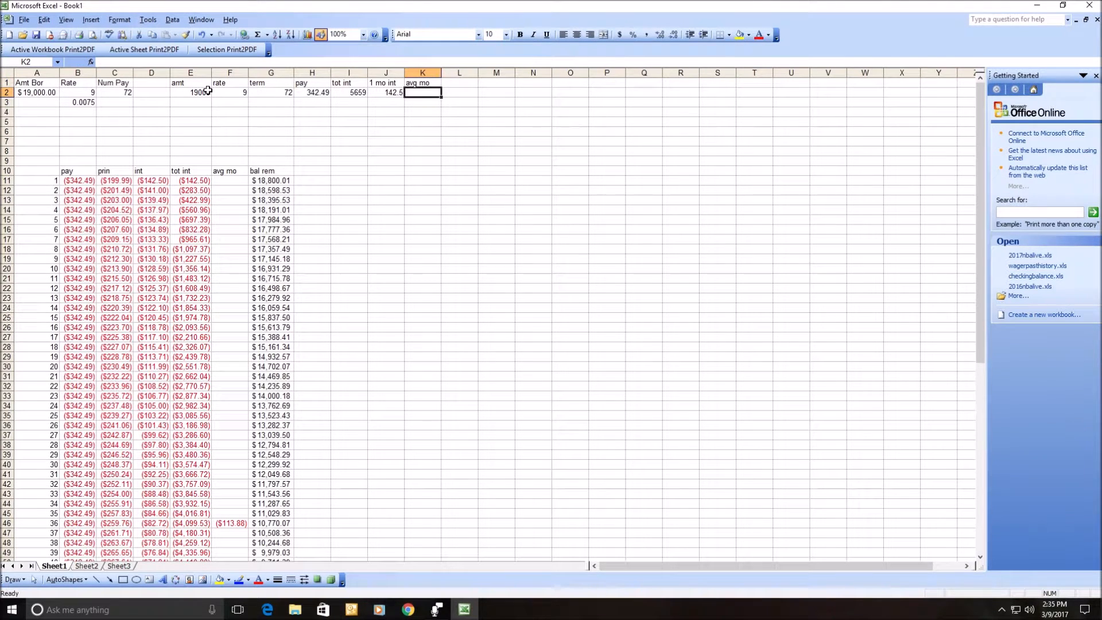
Look up the average monthly interest at payment 72 and enter 78.60 in K2
left_click(274, 239)
key("ctrl+Down")
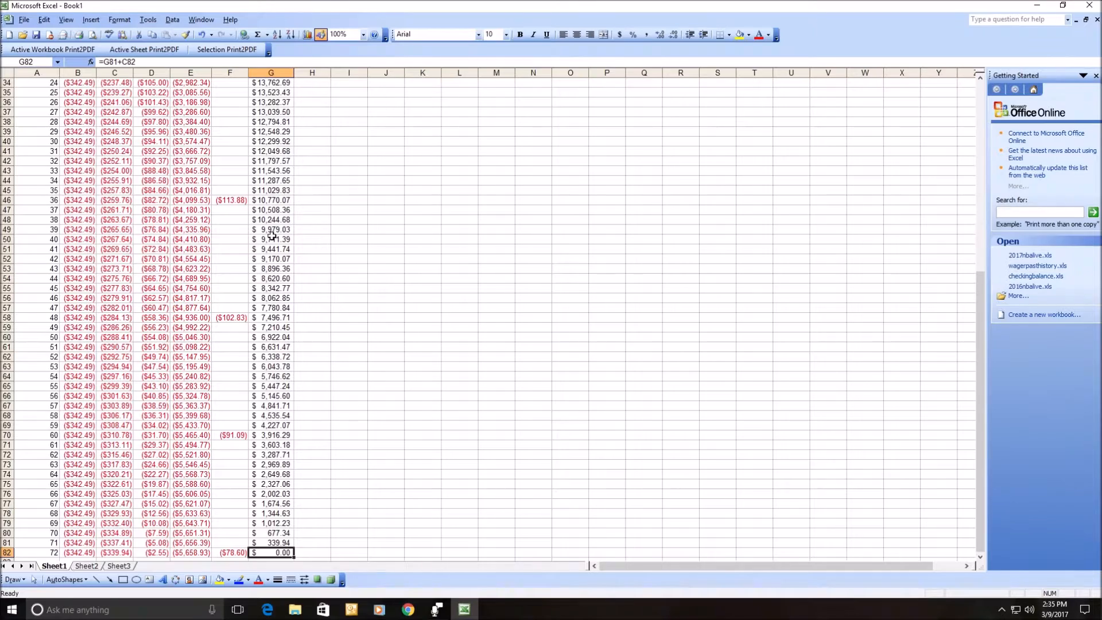
key("ctrl+Up")
key("Up")
key("Up")
key("Up")
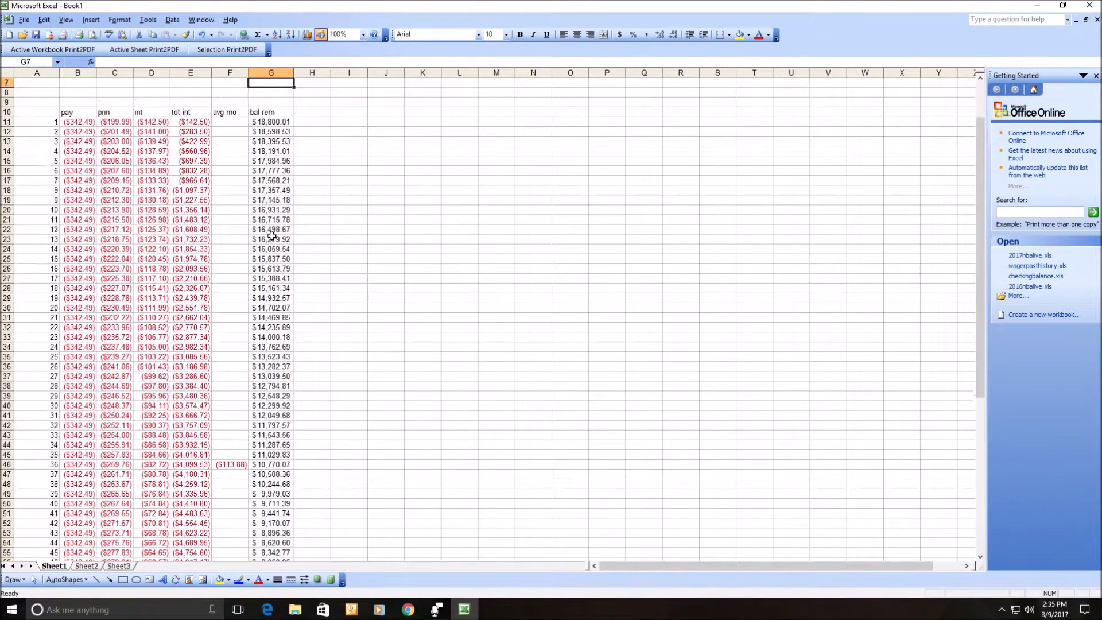
key("ctrl+Up")
key("Right")
key("Right")
key("Right")
key("Right")
type("78.60")
key("Up")
Add the heading "br 24 mo" in L1 for the balance remaining after 24 months
key("Right")
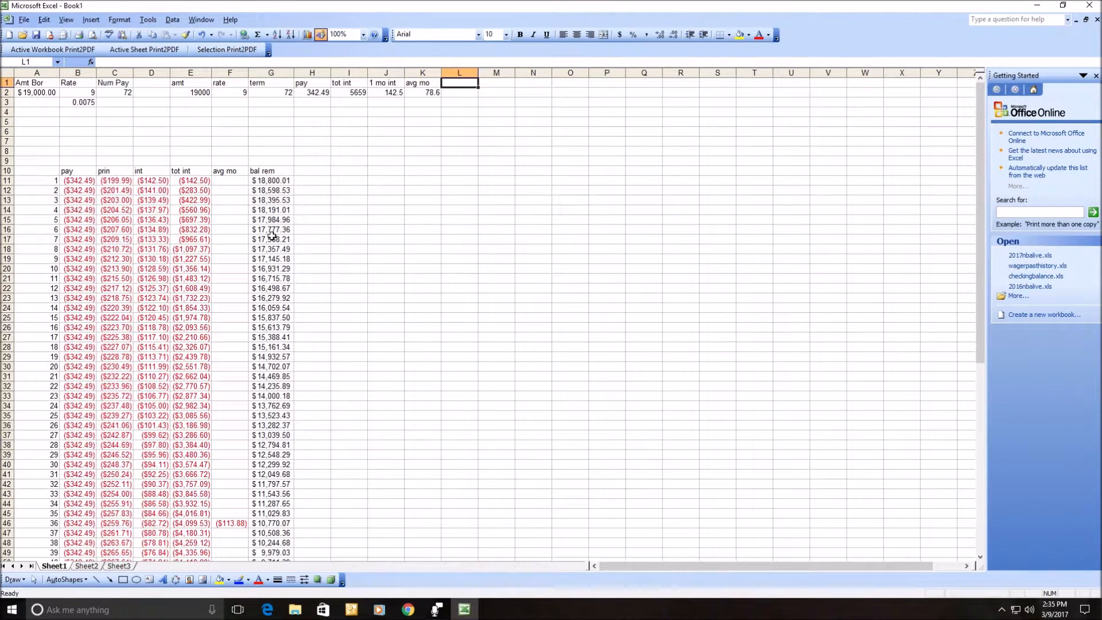
type("b")
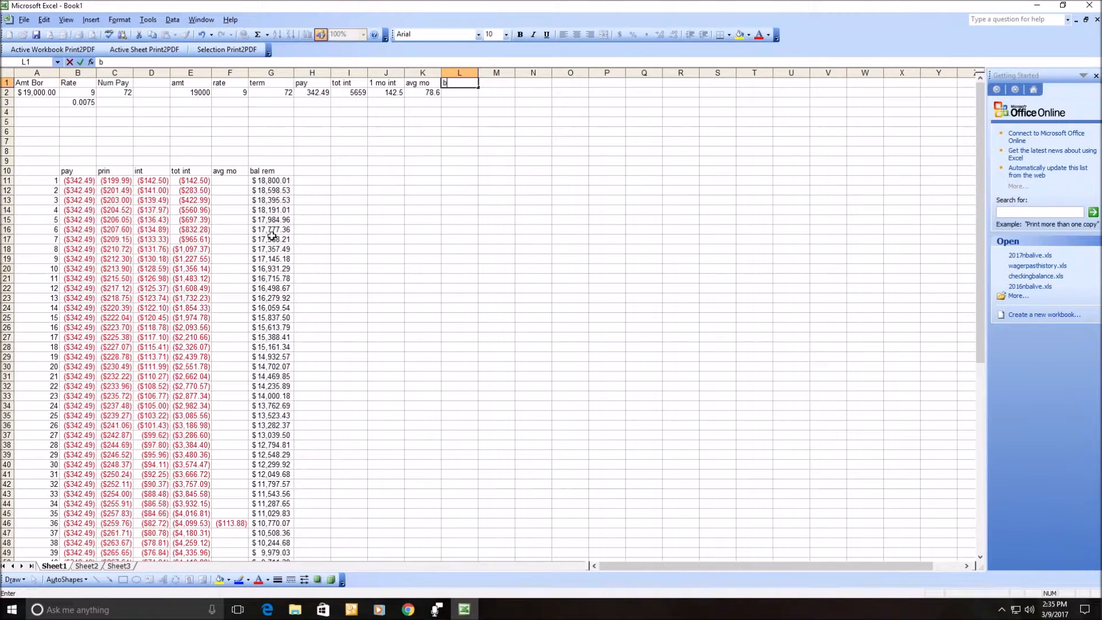
type("r 24 mo")
key("Return")
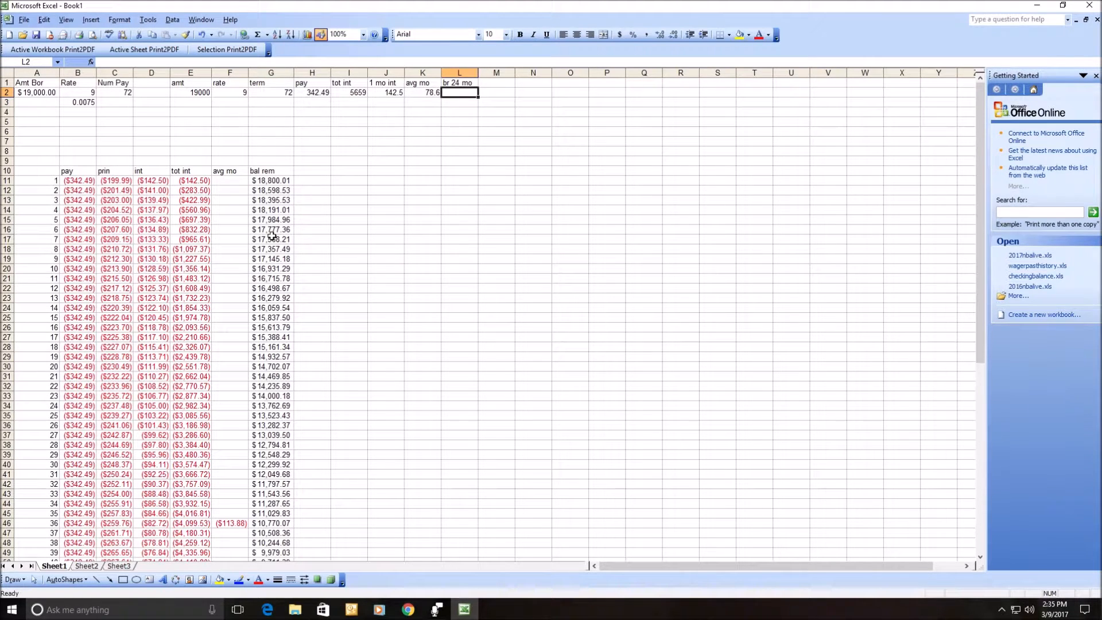
Look up the remaining balance at payment 24 and enter it rounded as 13763 in L2
left_click(269, 404)
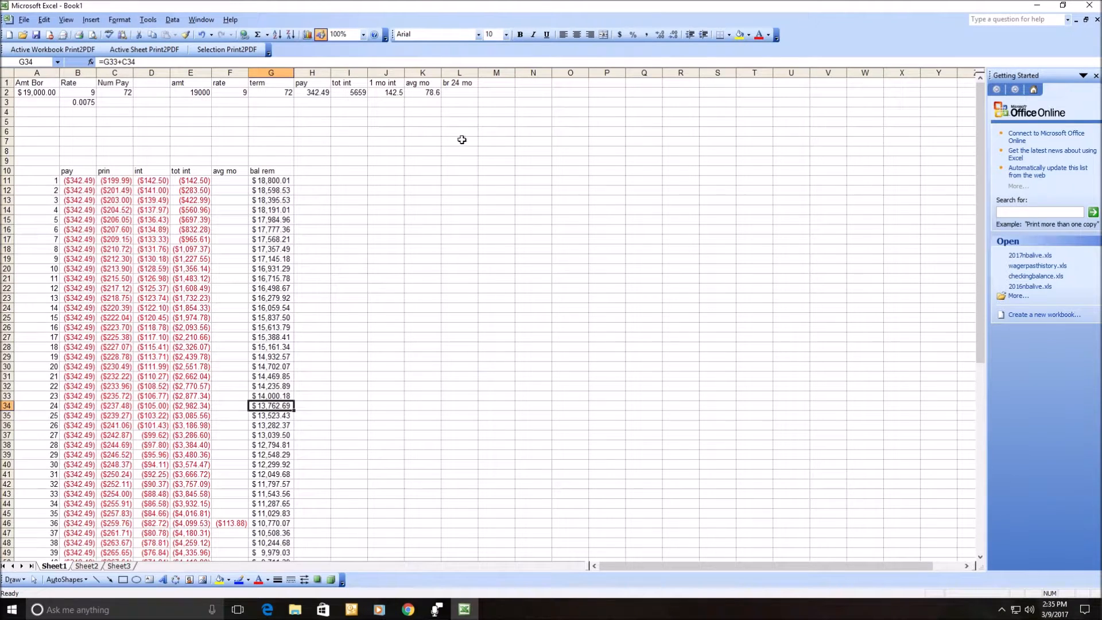
left_click(458, 94)
type("137")
type(".53")
key("Return")
key("Left")
key("Left")
key("Left")
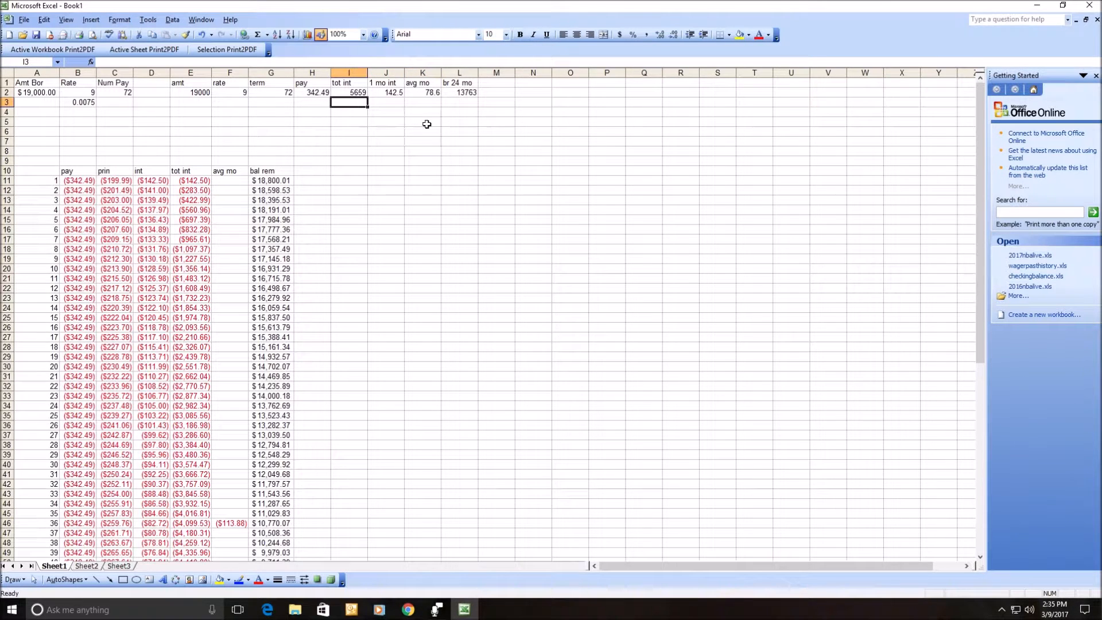
Set the number of payments in C2 to 60 to recalculate the loan schedule
left_click(121, 93)
type("60")
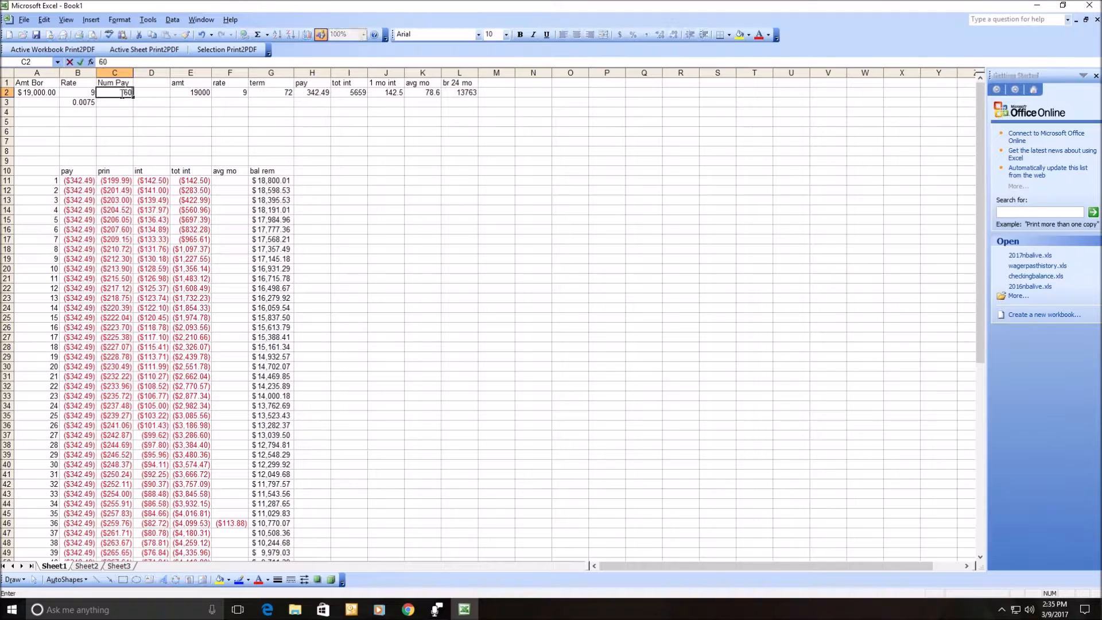
key("Return")
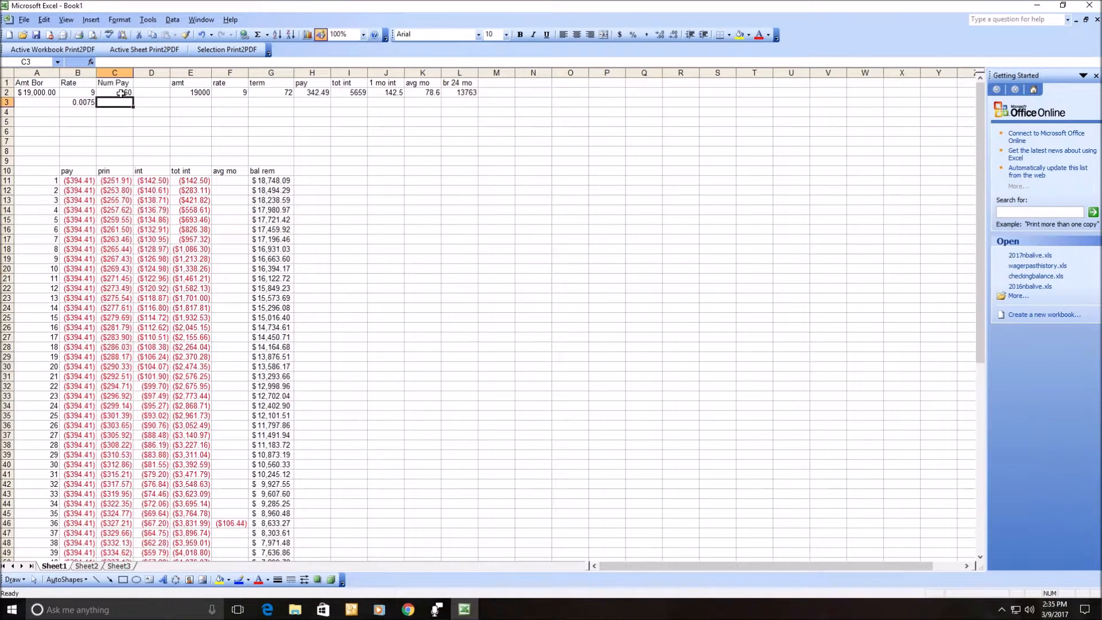
Fill the second comparison row, E3 to H3, with amount 19000, rate 9, term 60 and payment 394.41
key("Right")
key("Right")
type("19000")
key("Right")
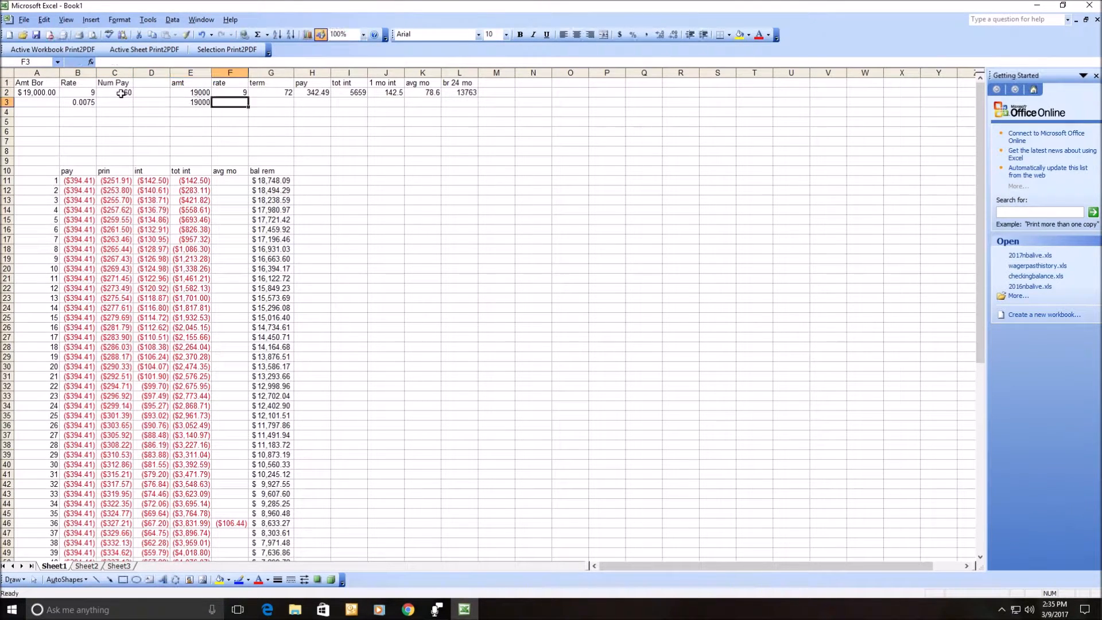
type("9")
key("Right")
type("60")
key("Right")
type("394.41")
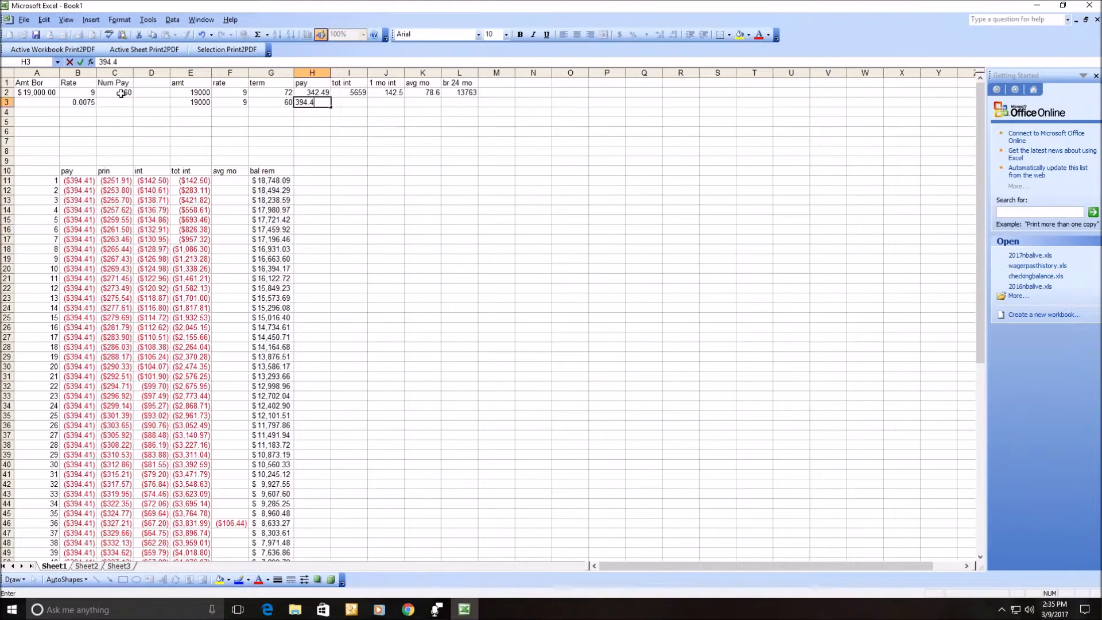
key("Right")
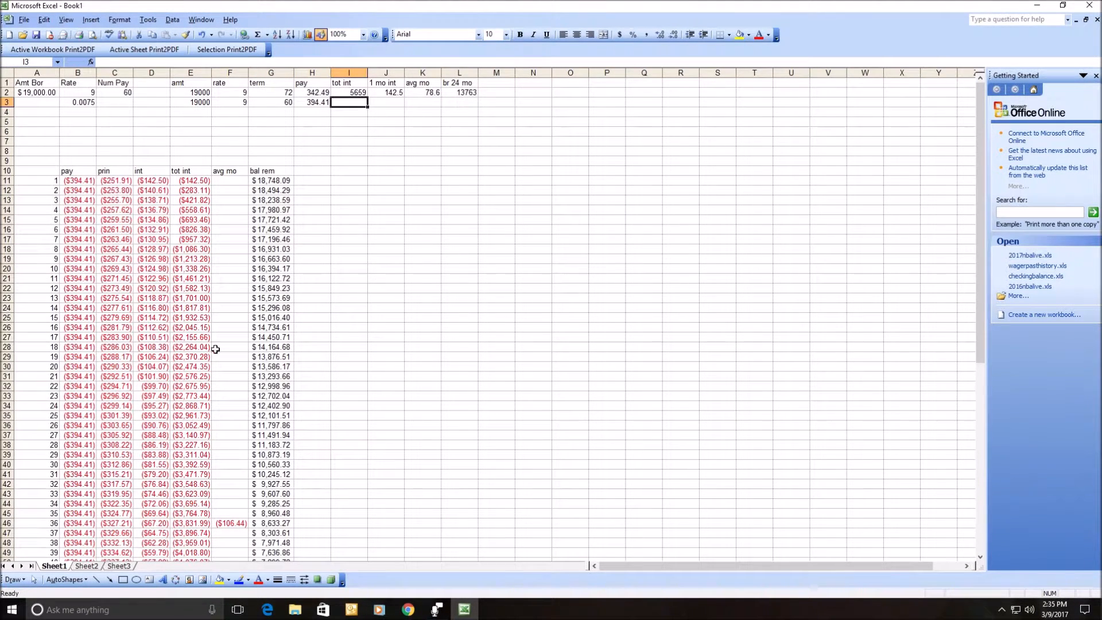
Look up the cumulative total interest at payment 60 and enter it rounded up as 4665 in I3
left_click(195, 347)
scroll(199, 356, "down", 10)
scroll(199, 357, "down", 3)
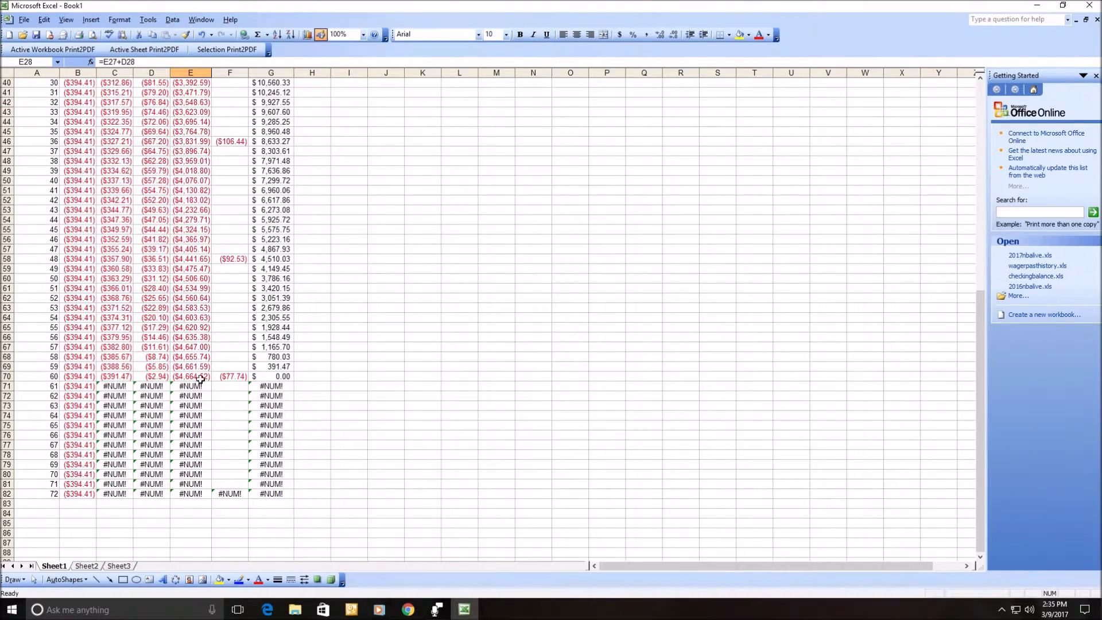
left_click(194, 383)
left_click(191, 376)
scroll(332, 287, "up", 13)
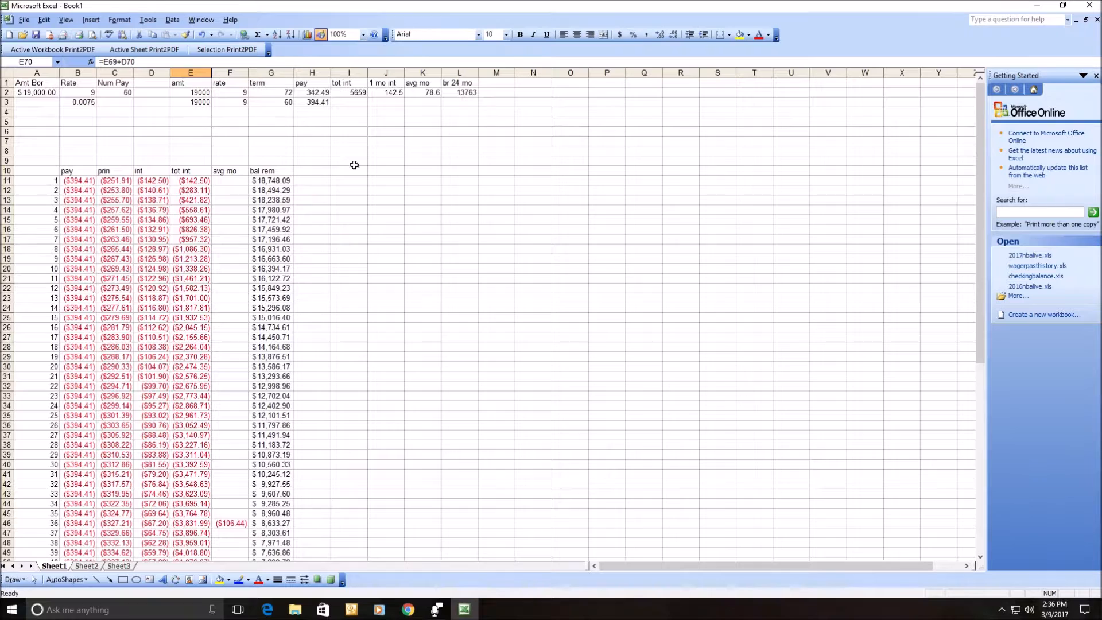
left_click(356, 102)
type("4665")
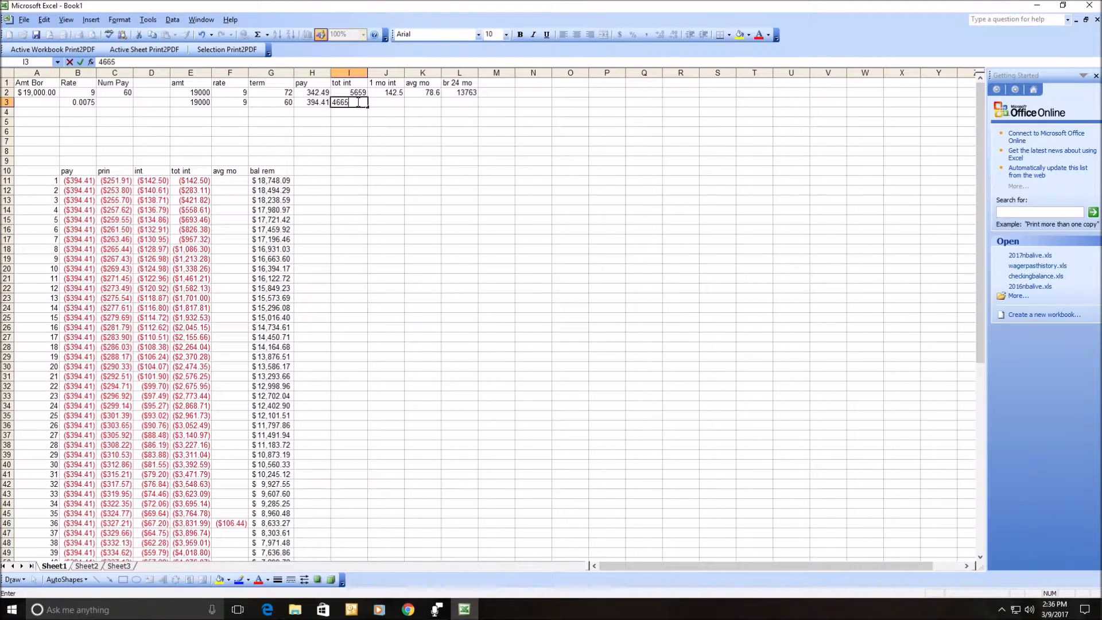
key("Tab")
Enter 142.5 in J3 as the first month's interest for the 60-payment loan
type("142.5")
key("Tab")
key("Left")
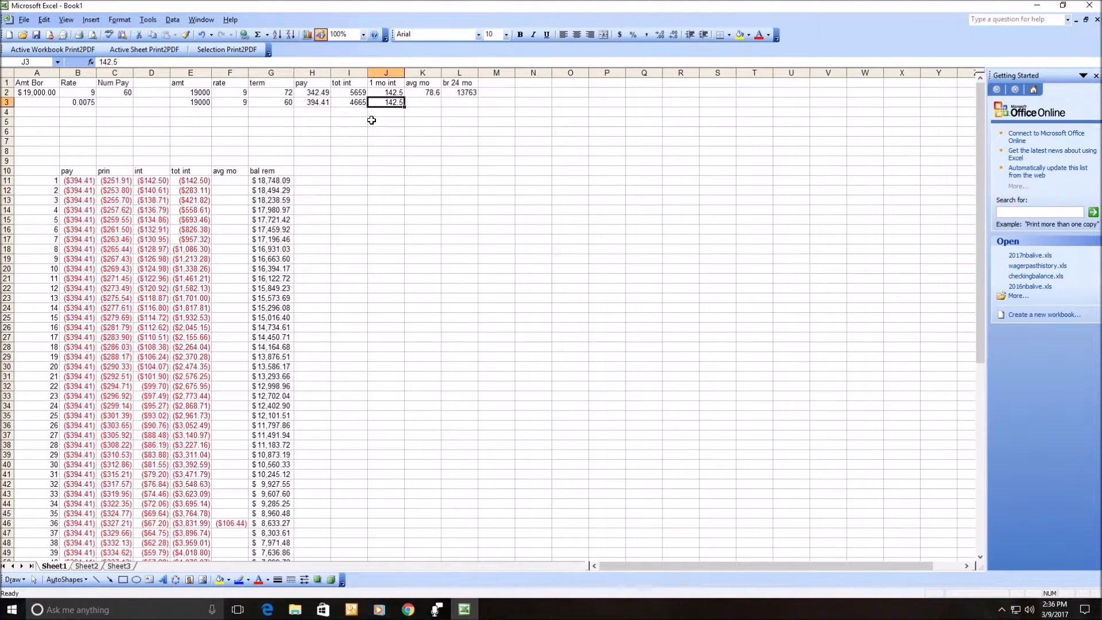
Look up the average monthly interest at payment 60 and enter 77.74 in K3
key("Right")
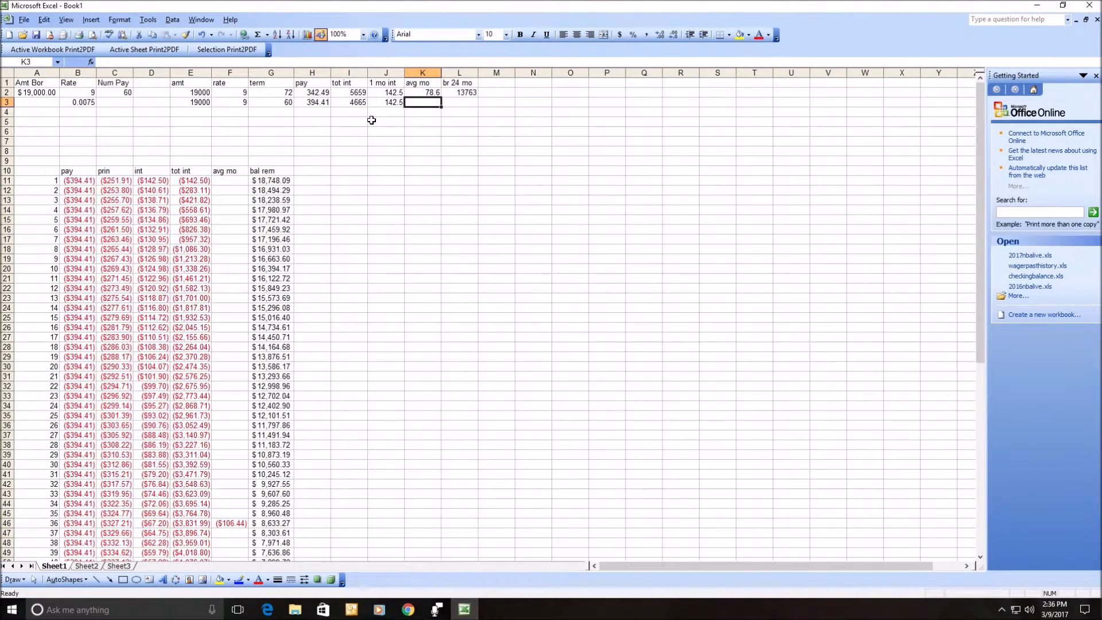
scroll(352, 246, "down", 15)
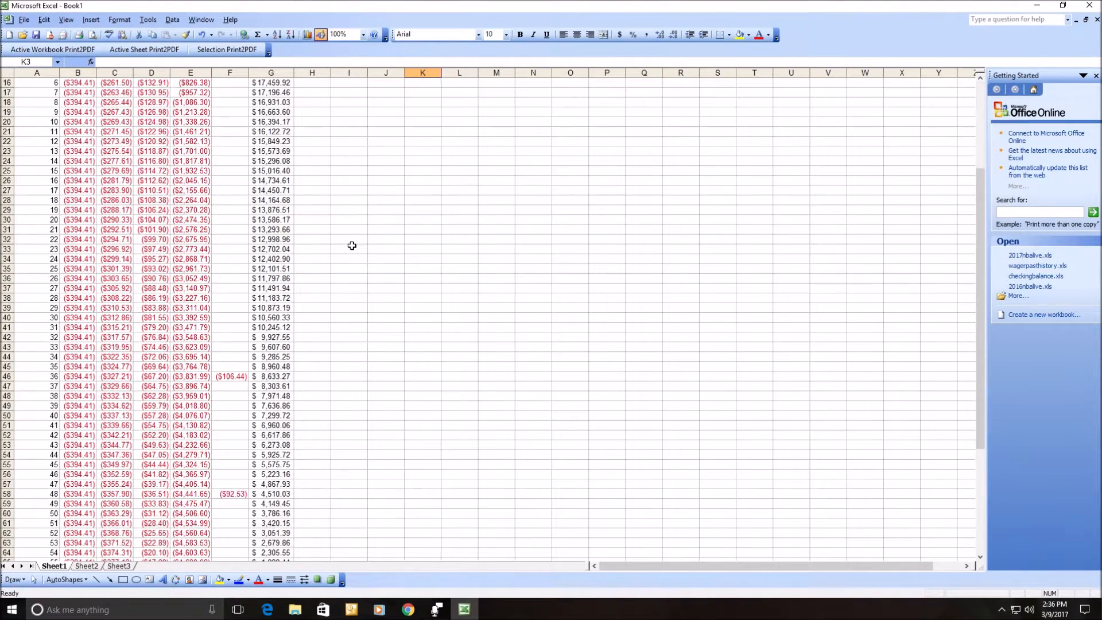
left_click(227, 319)
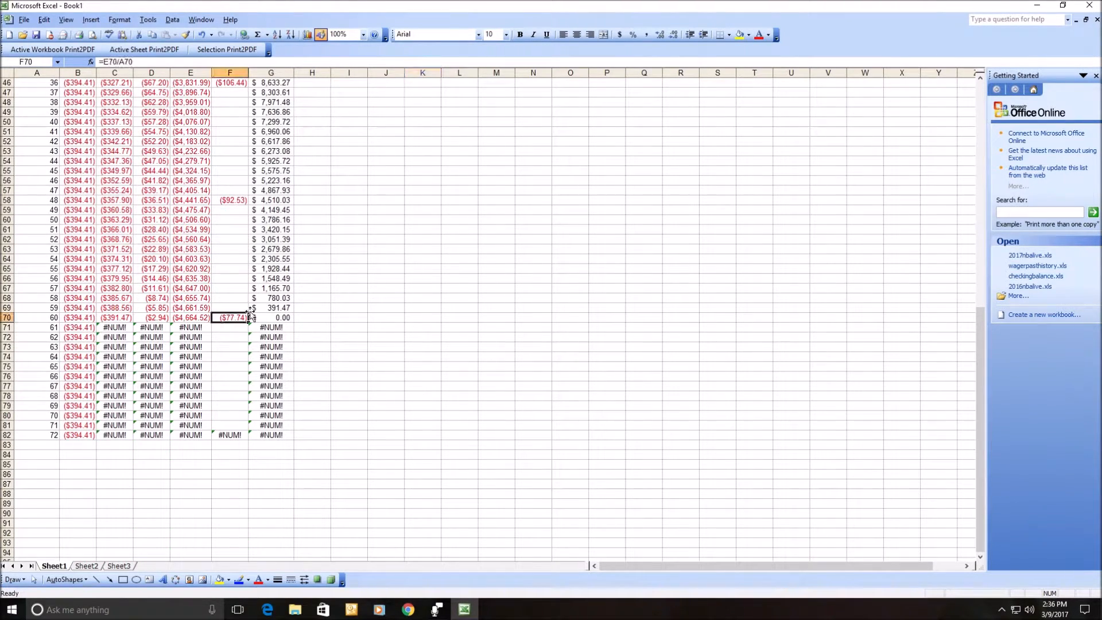
scroll(408, 273, "up", 12)
scroll(408, 273, "up", 3)
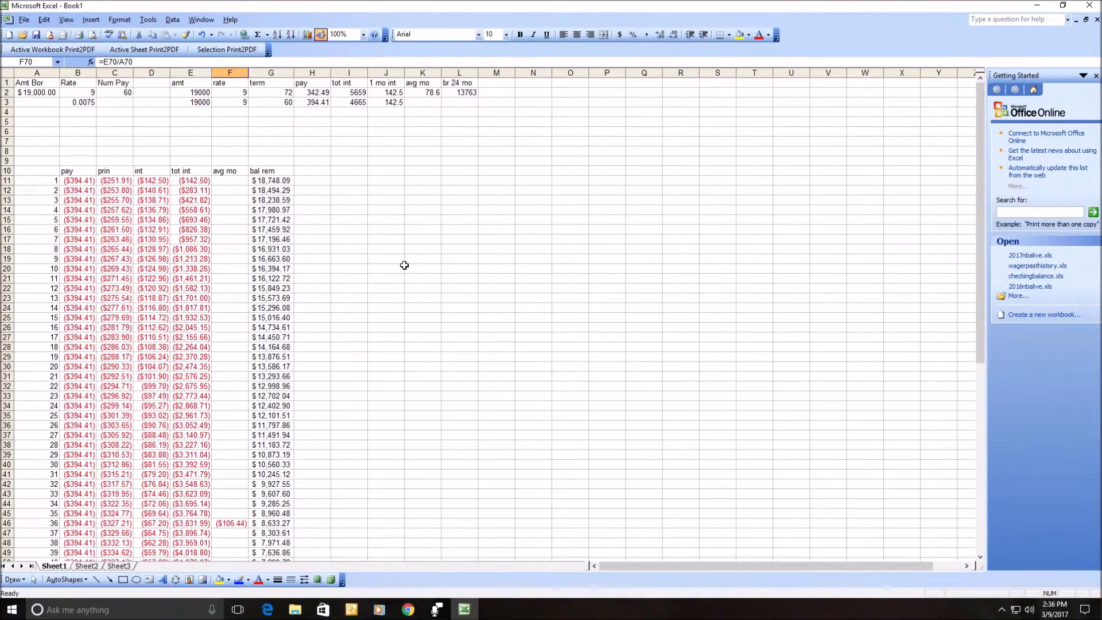
left_click(429, 110)
left_click(423, 102)
type("77.74")
key("Tab")
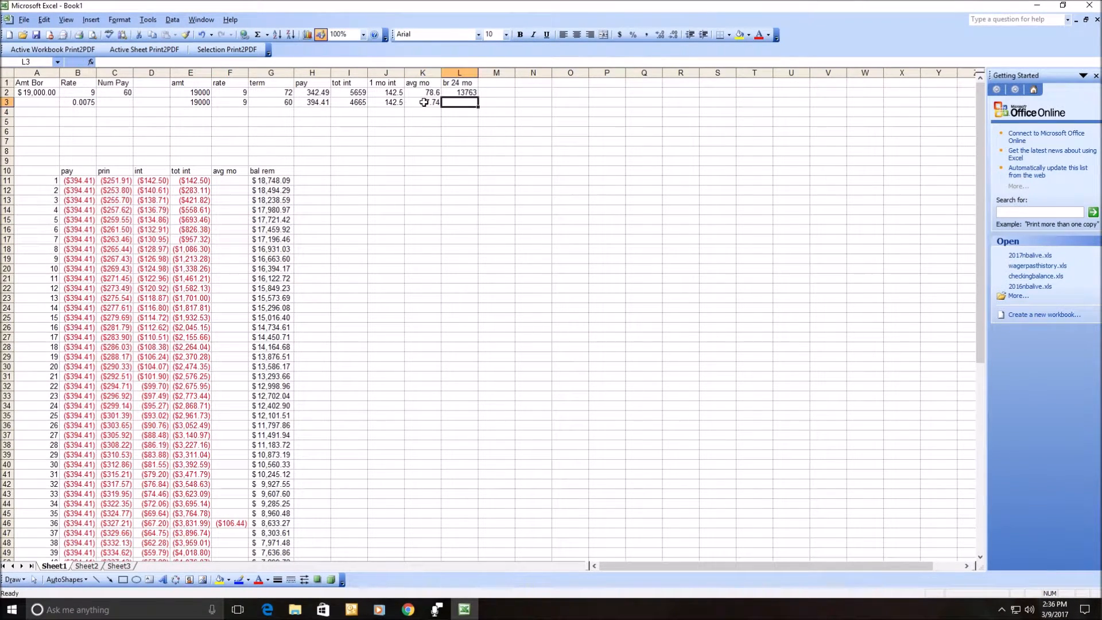
Look up the remaining balance at payment 24 and enter 12903 in L3
left_click(292, 405)
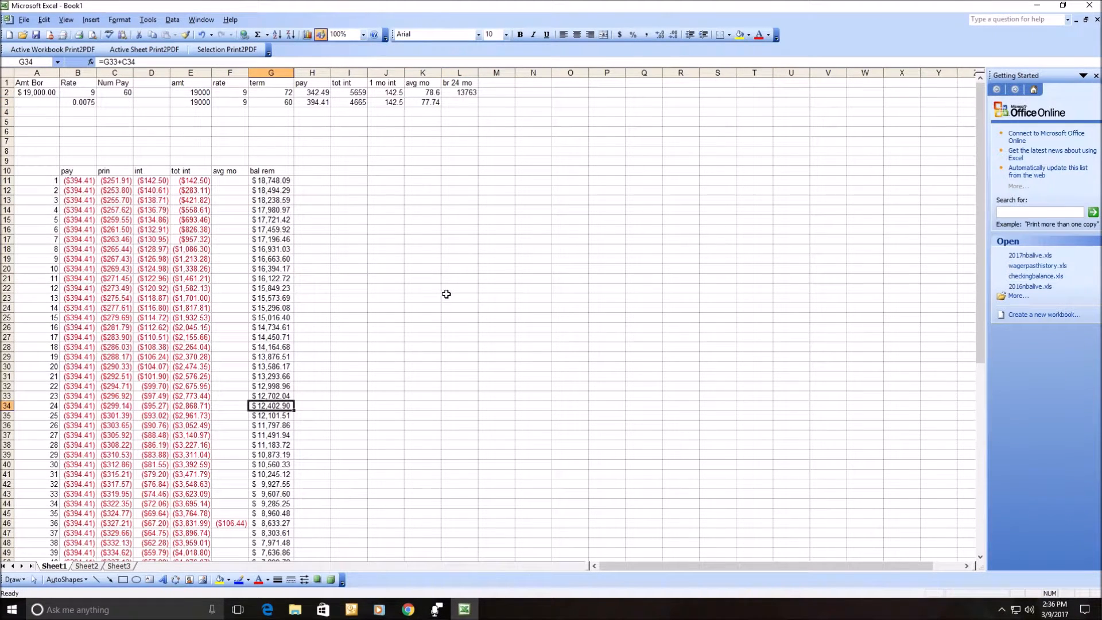
left_click(459, 102)
type("12903")
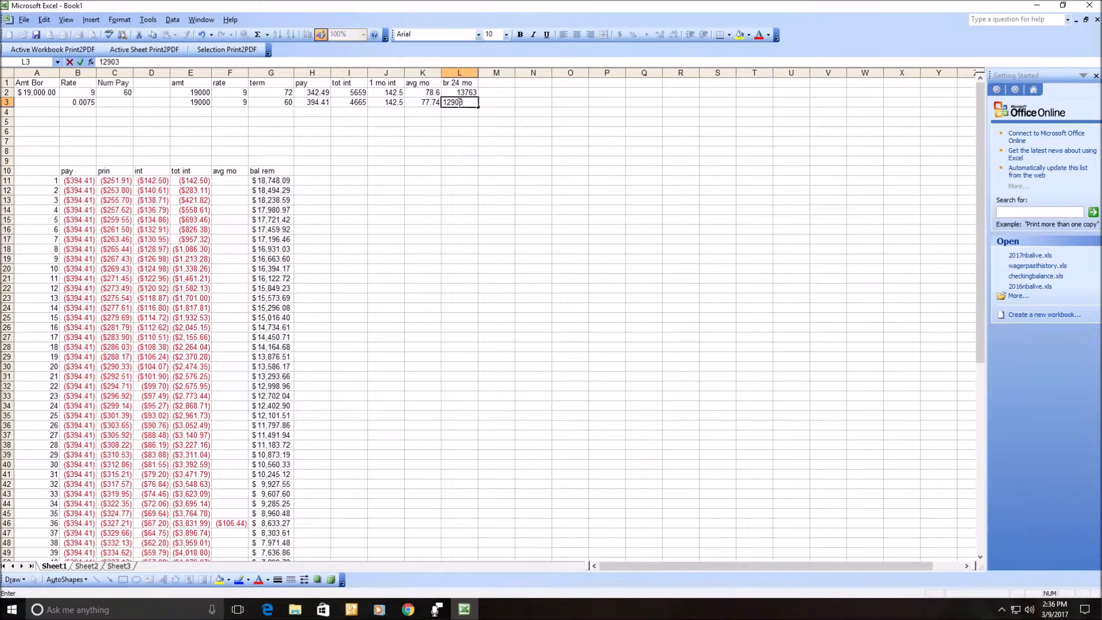
key("Return")
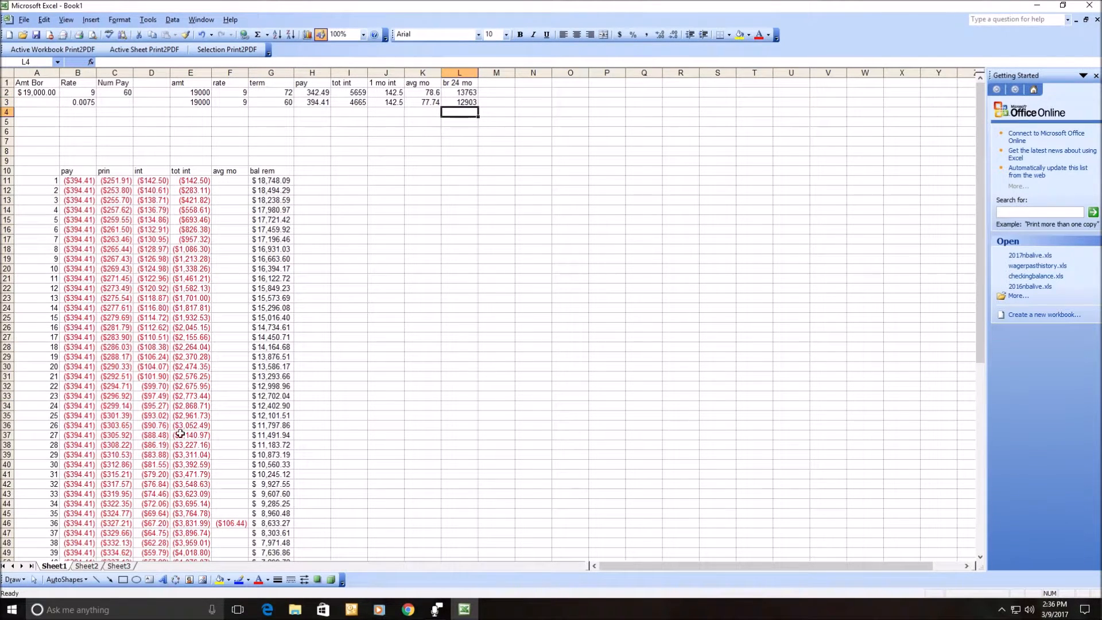
Recheck the remaining balance at payment 24 and correct L3 to 12403
left_click(271, 404)
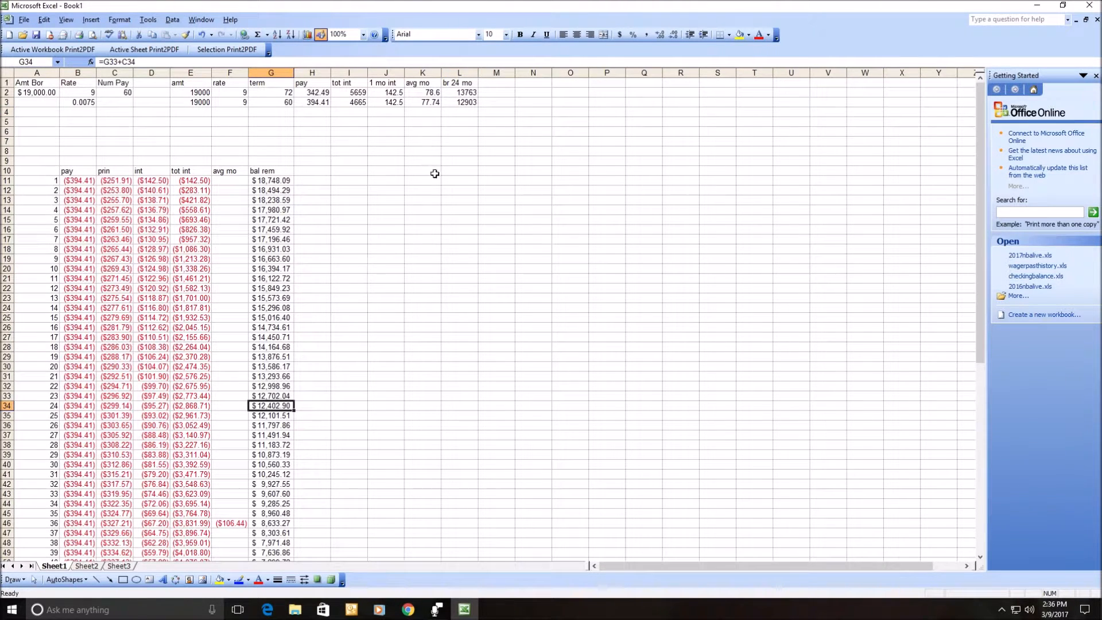
left_click(463, 105)
type("12403")
key("Up")
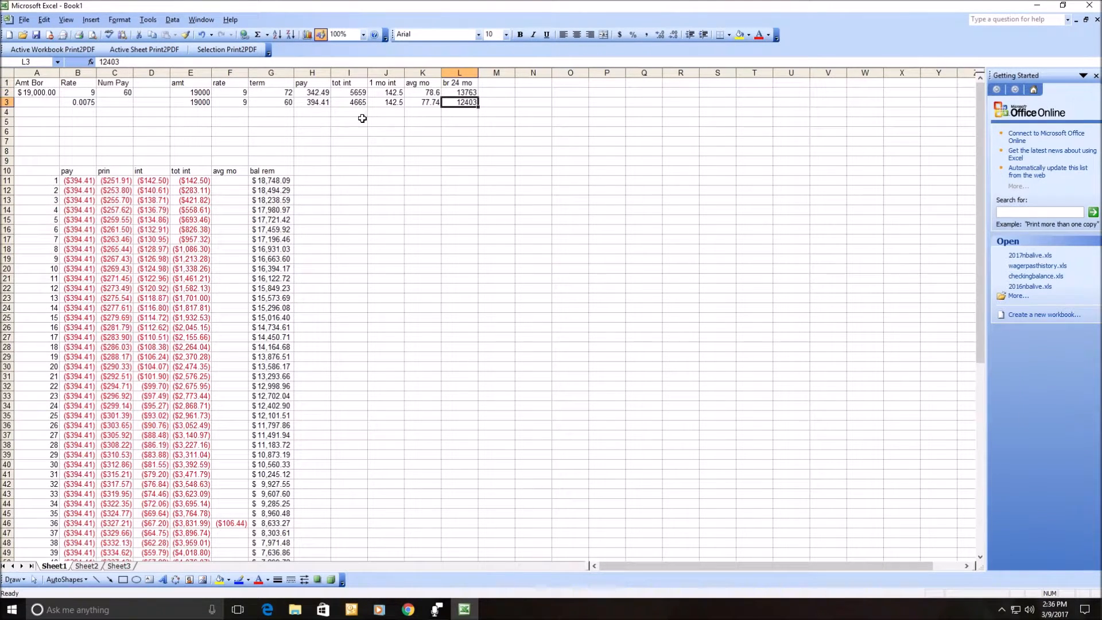
Compare the payment, total interest, first-month interest and average interest of the 60-payment row with the 72-payment row
left_click(318, 107)
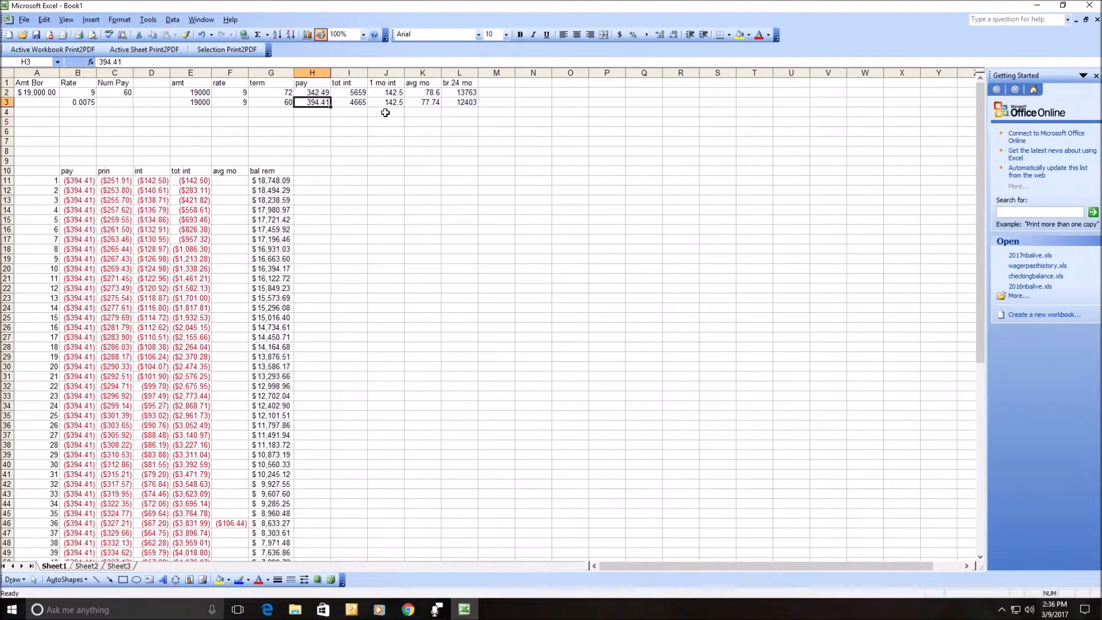
left_click(357, 103)
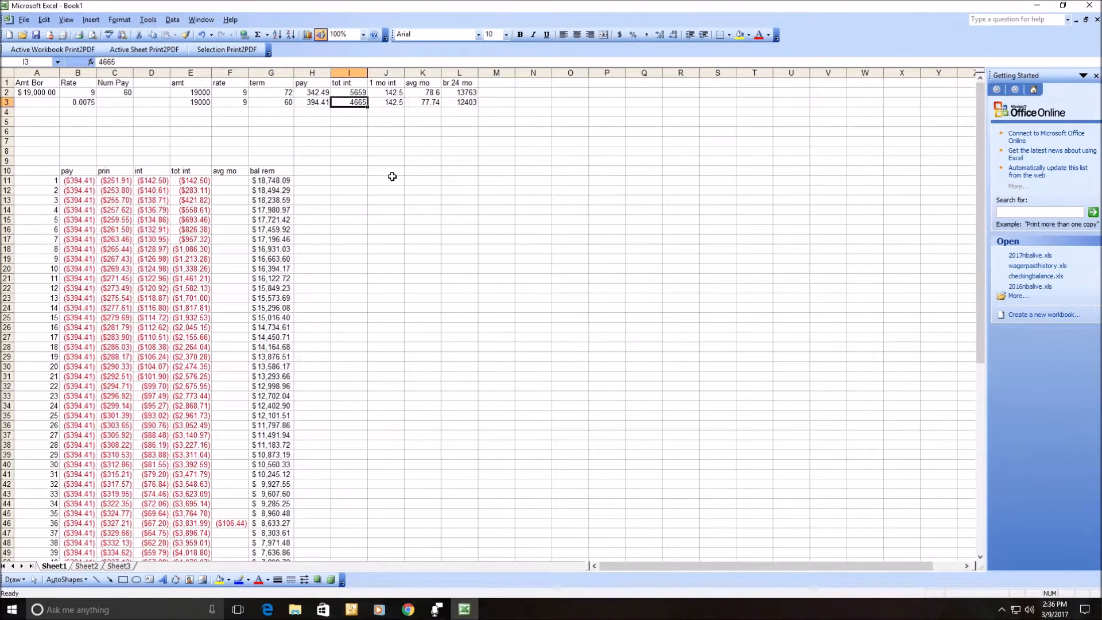
left_click(395, 104)
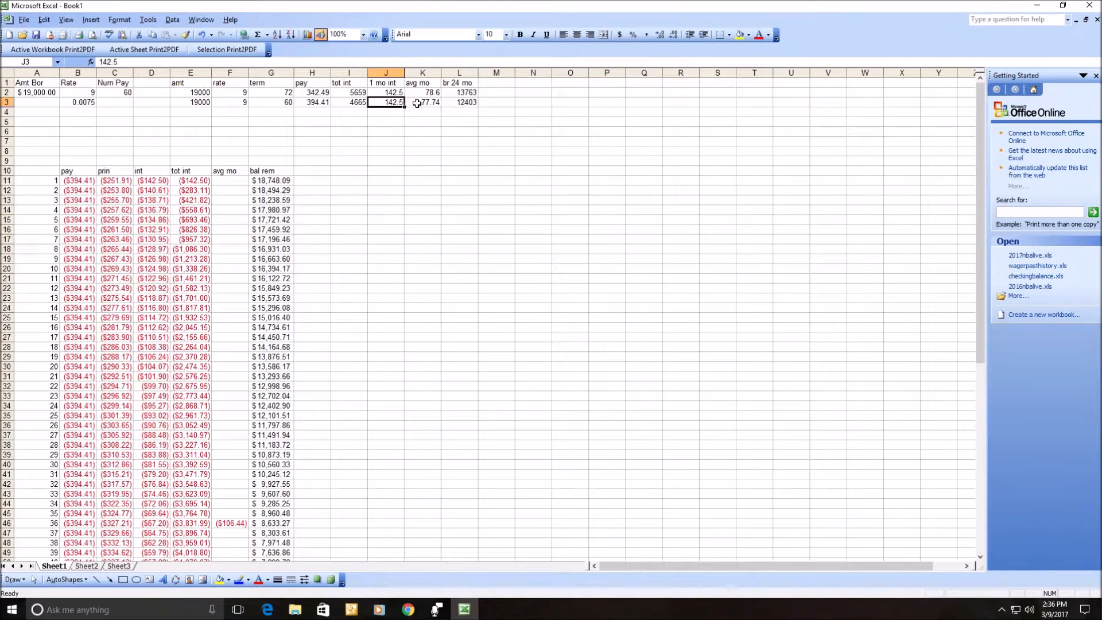
left_click(417, 104)
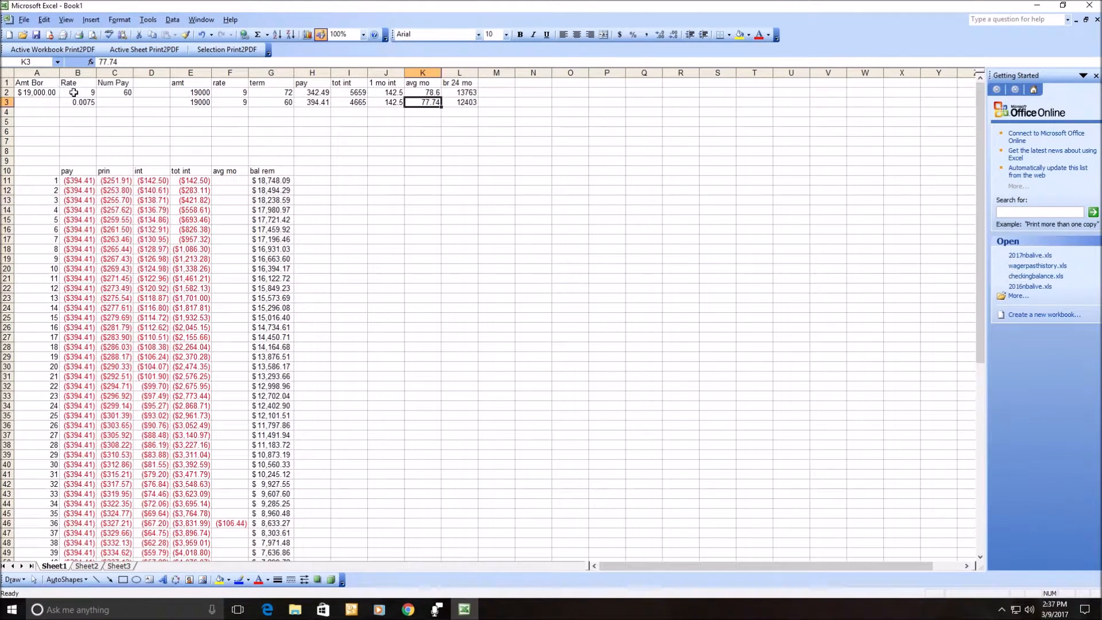
Set the interest rate in B2 to 6 to recalculate the loan schedule
left_click(74, 92)
type("6")
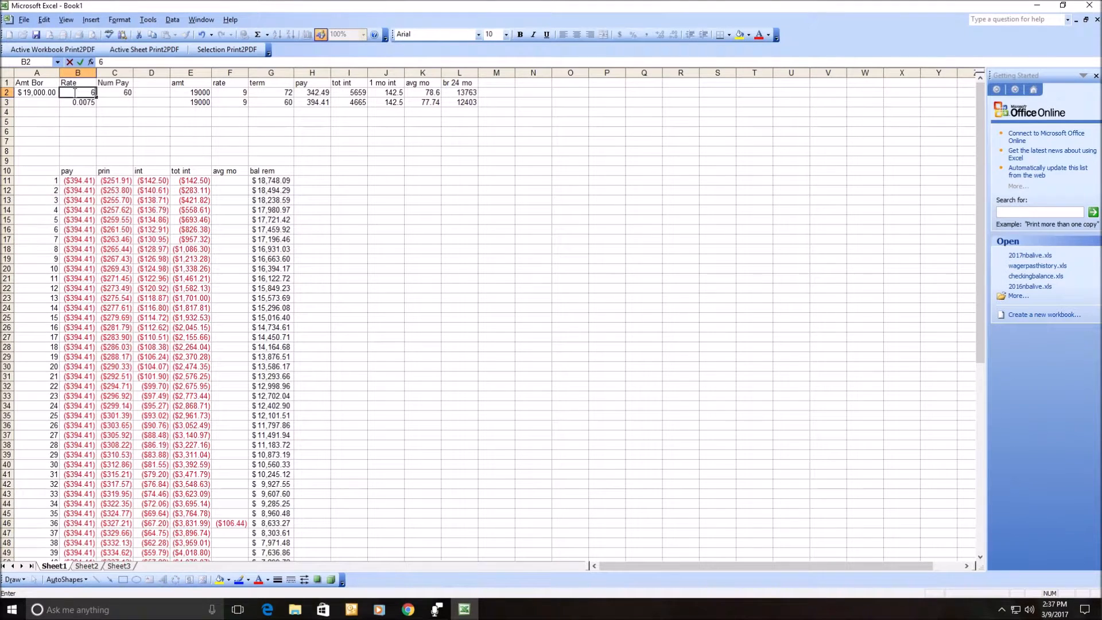
key("Tab")
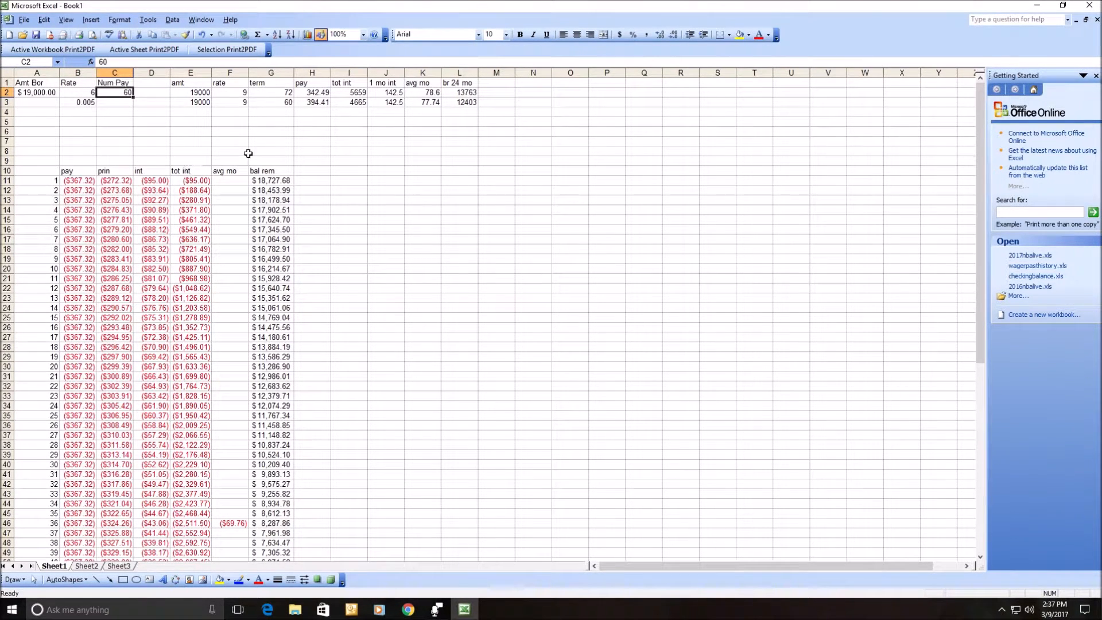
Fill the third comparison row, E4 to H4, with amount 19000, rate 6, term 60 and payment 367.32
left_click(205, 110)
type("19000")
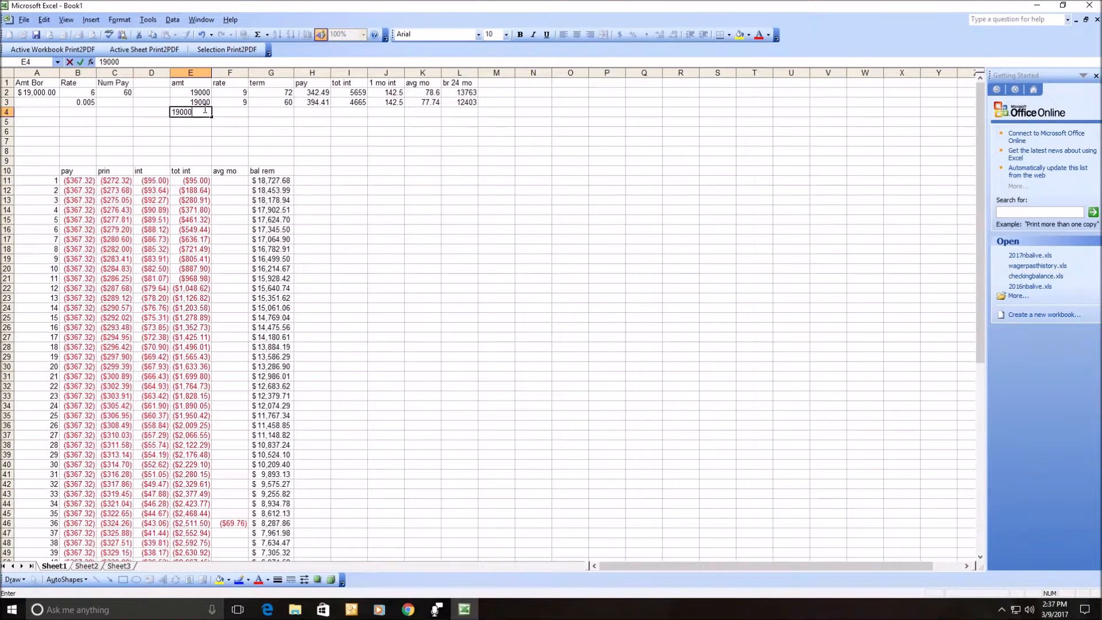
key("Tab")
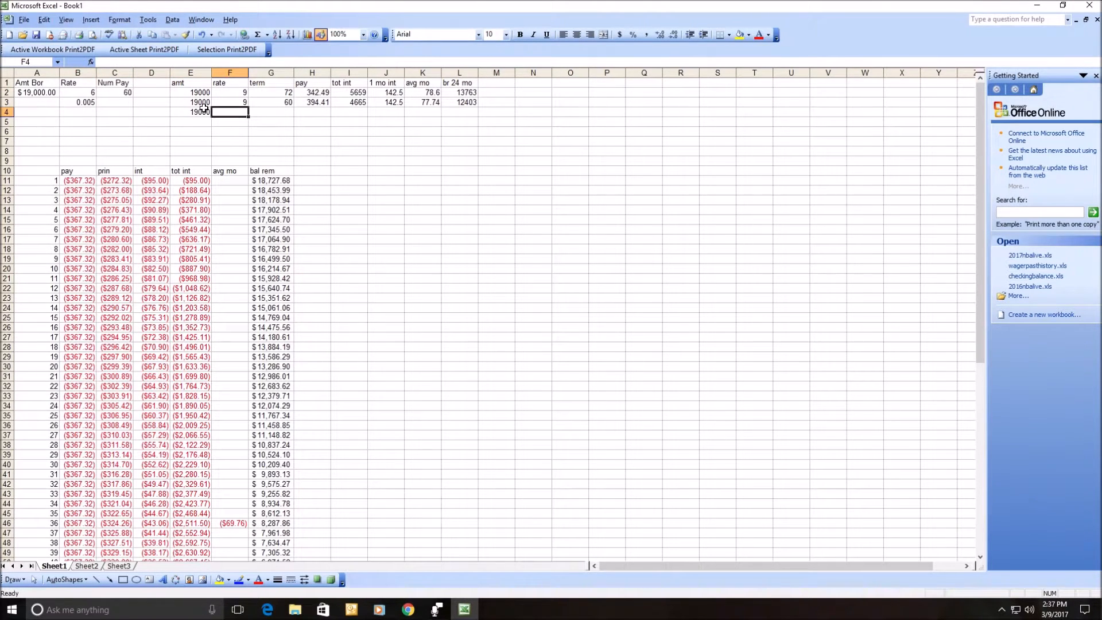
type("6")
key("Tab")
type("60")
key("Tab")
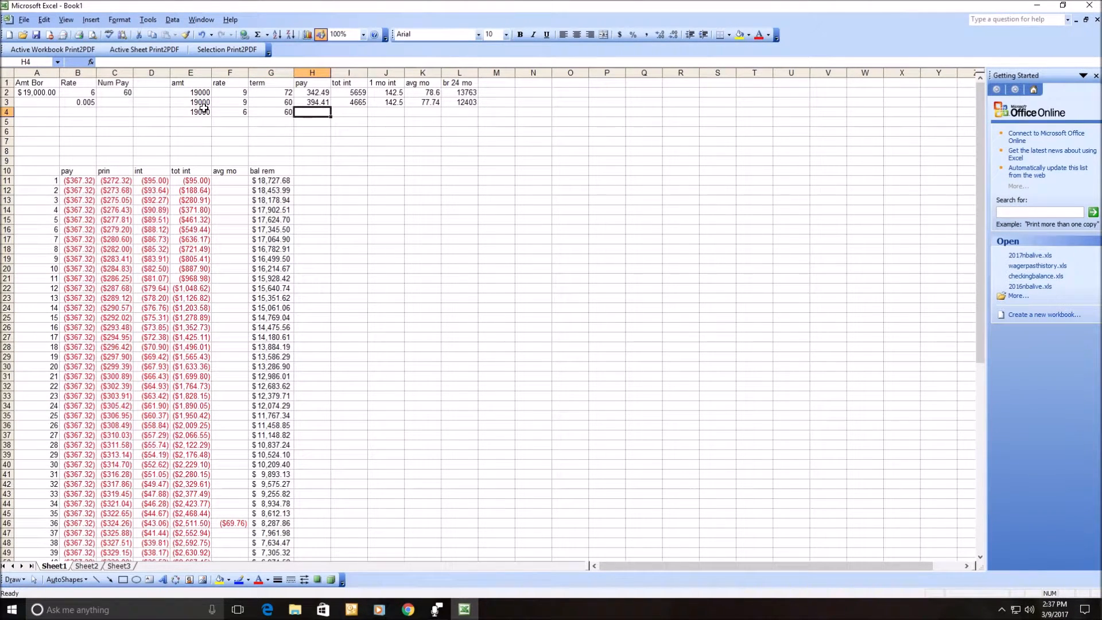
type("367.312")
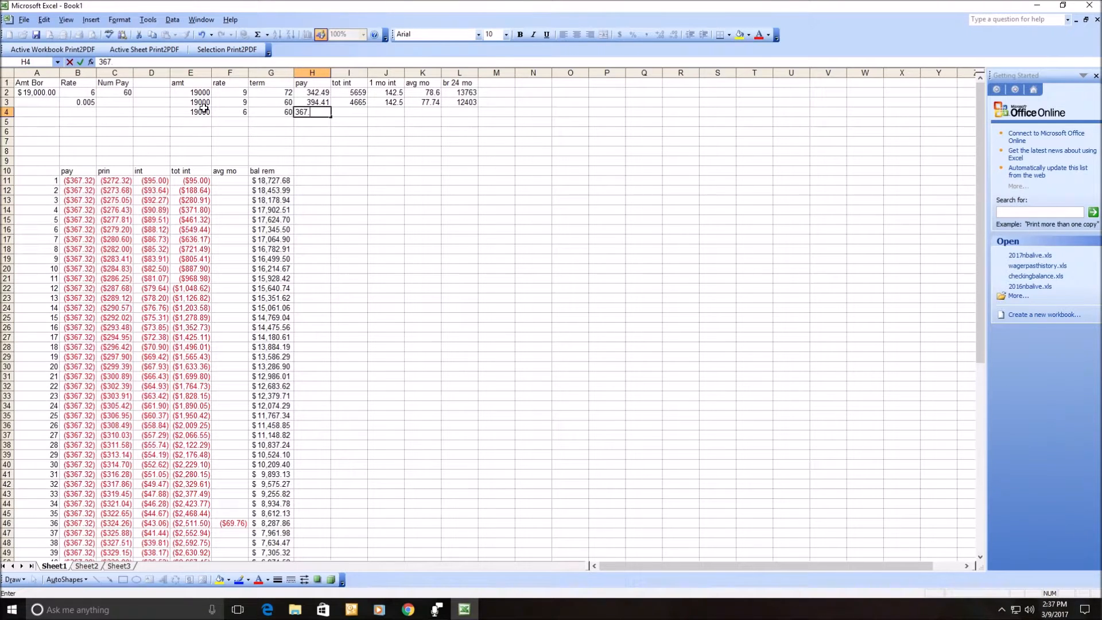
key("BackSpace")
key("BackSpace")
type("2")
key("Tab")
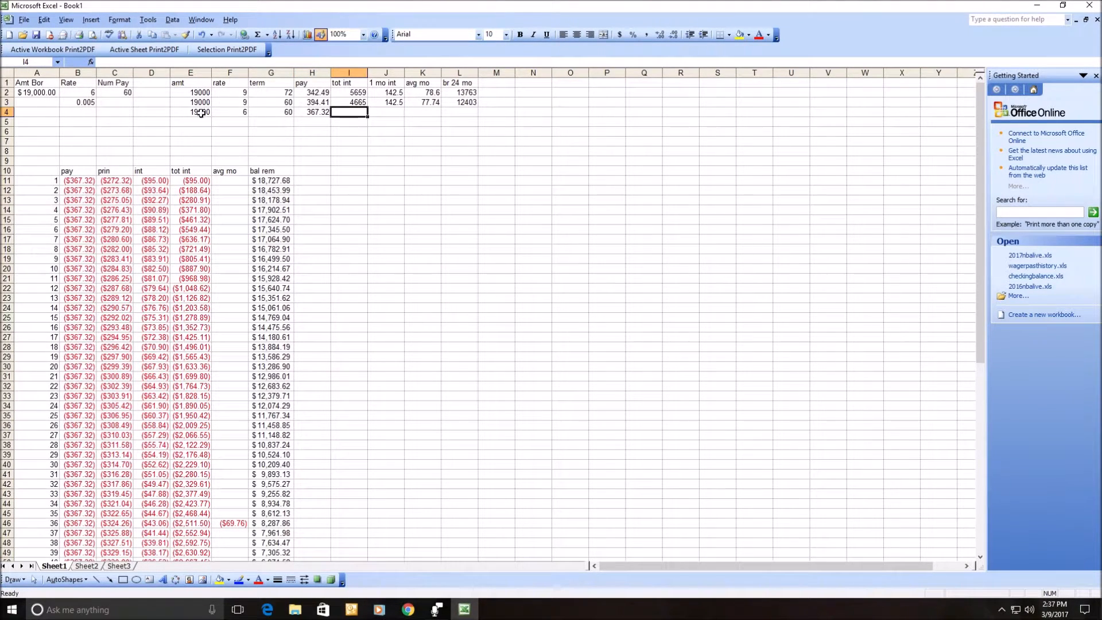
Look up the cumulative total interest at payment 60 for the 6% loan and enter 3040 in I4
left_click(192, 289)
scroll(193, 290, "down", 14)
left_click(193, 345)
scroll(391, 239, "up", 7)
scroll(390, 239, "up", 7)
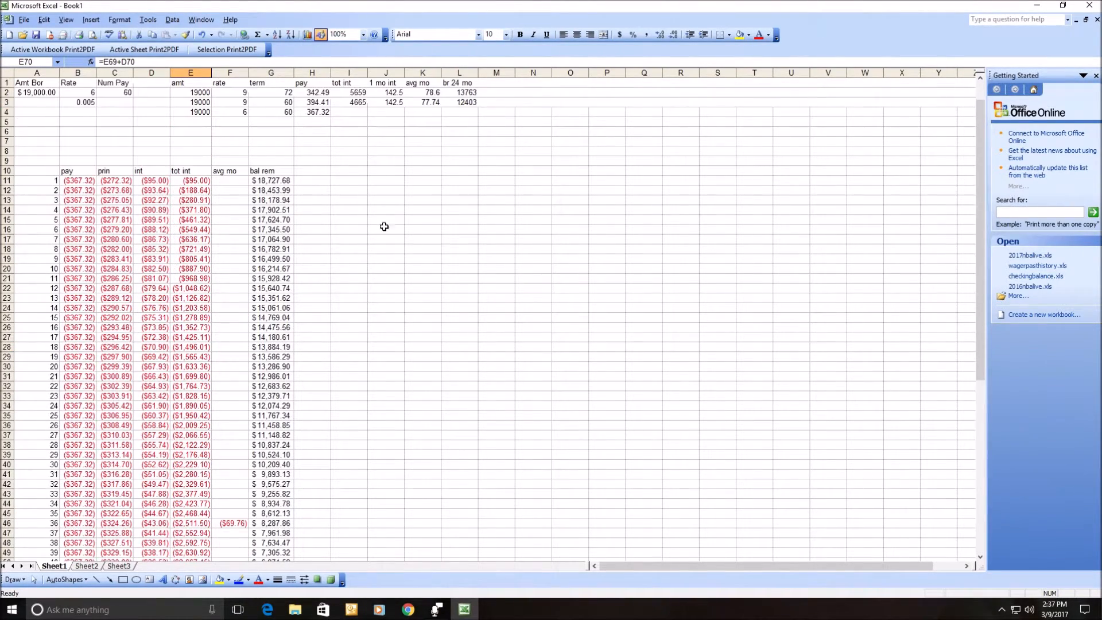
left_click(359, 111)
type("3040")
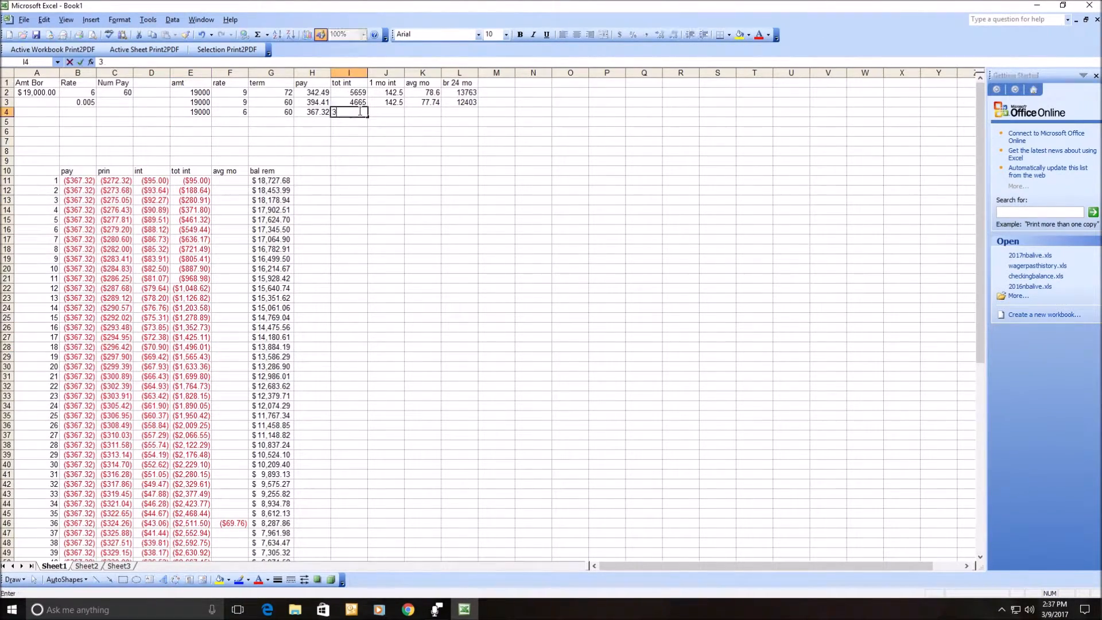
key("Tab")
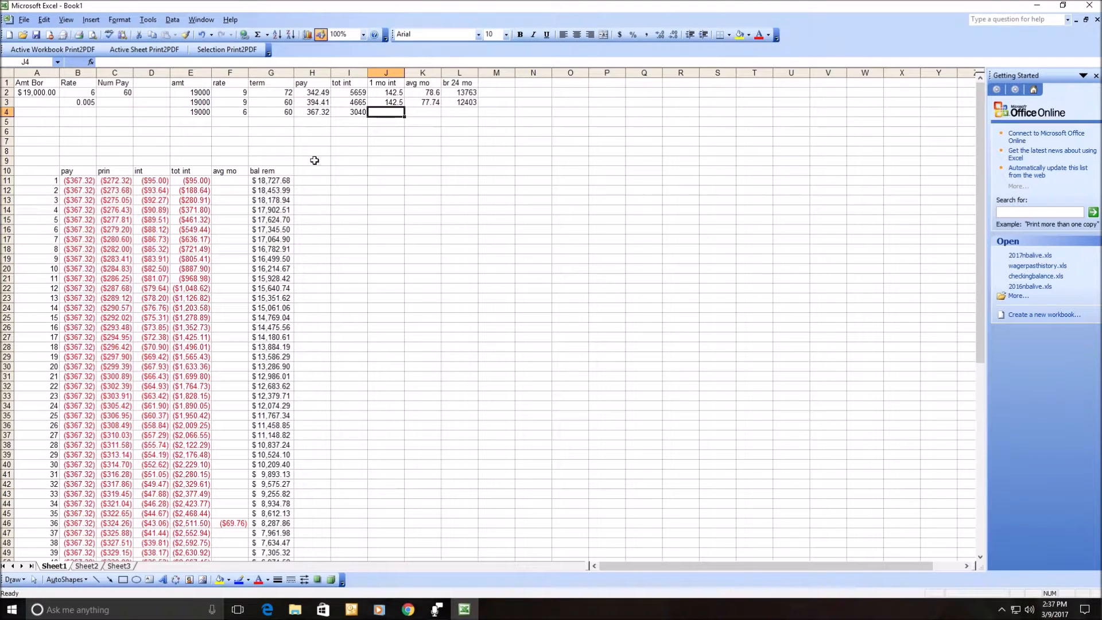
Look up the interest at payment 1 and enter 95 in J4 as the first month's interest
left_click(203, 181)
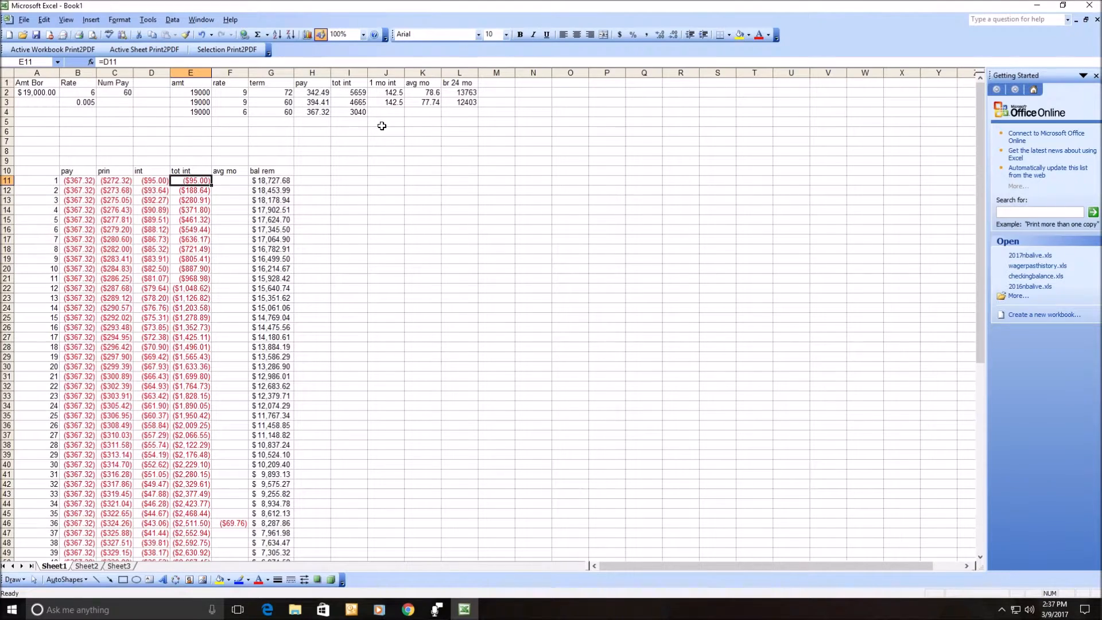
left_click(395, 113)
type("95")
key("Tab")
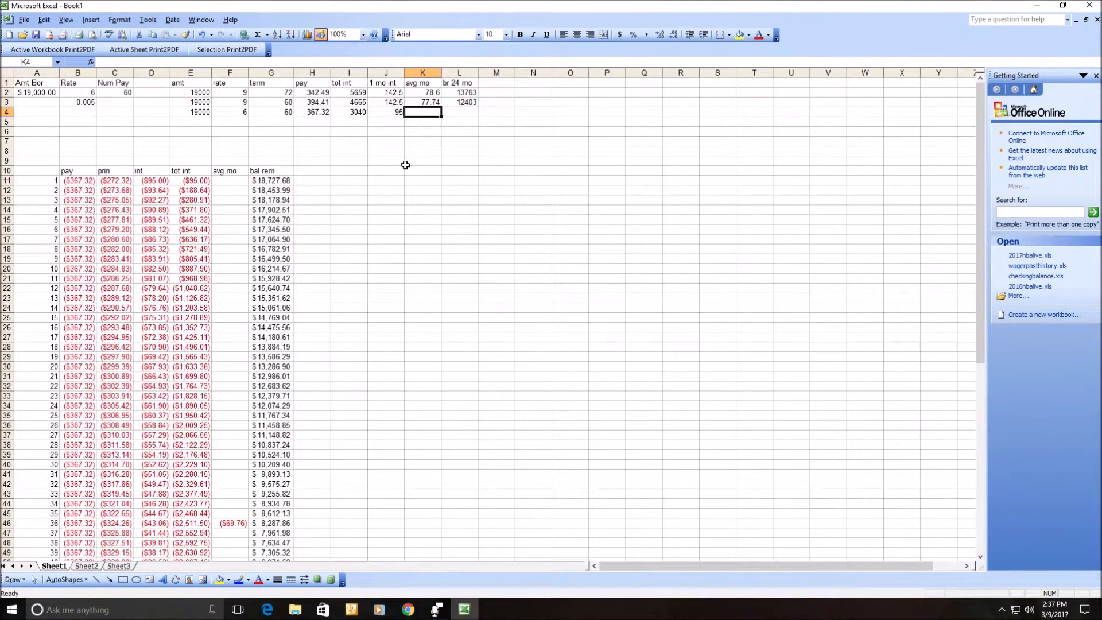
Look up the average monthly interest at payment 60 for the 6% loan and enter 50.66 in K4
scroll(404, 172, "down", 6)
scroll(404, 181, "down", 3)
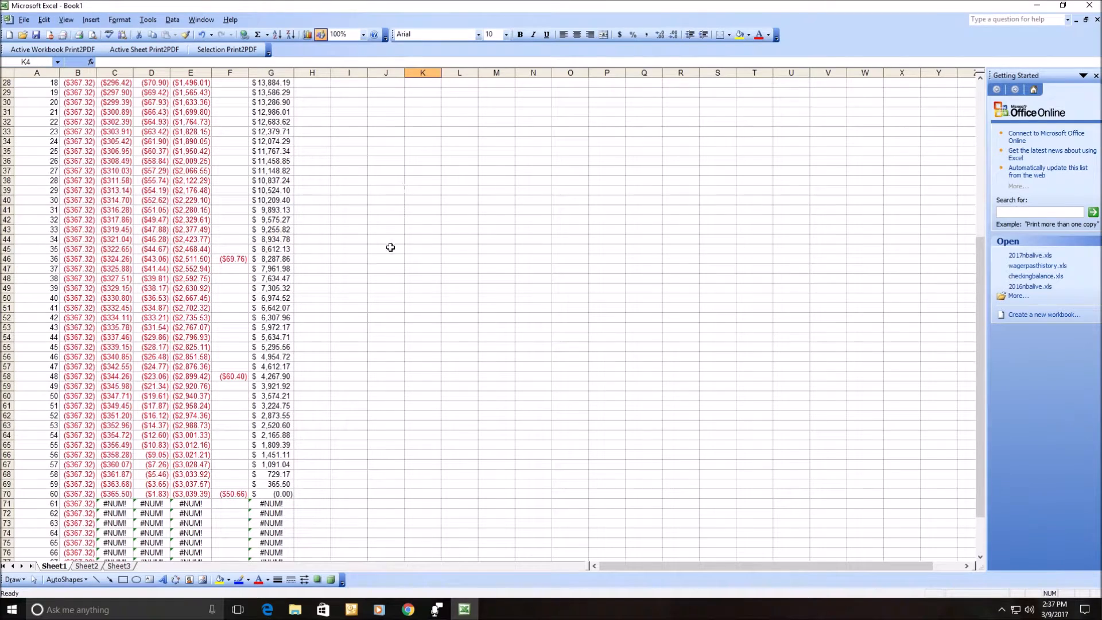
left_click(236, 493)
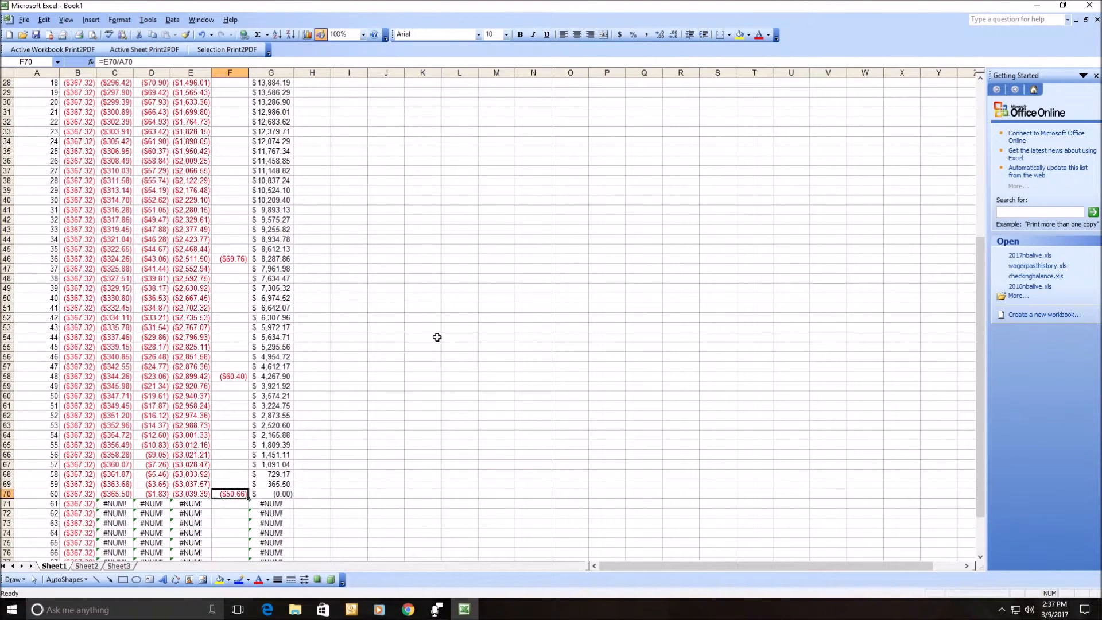
scroll(439, 331, "up", 6)
scroll(439, 330, "up", 3)
left_click(419, 113)
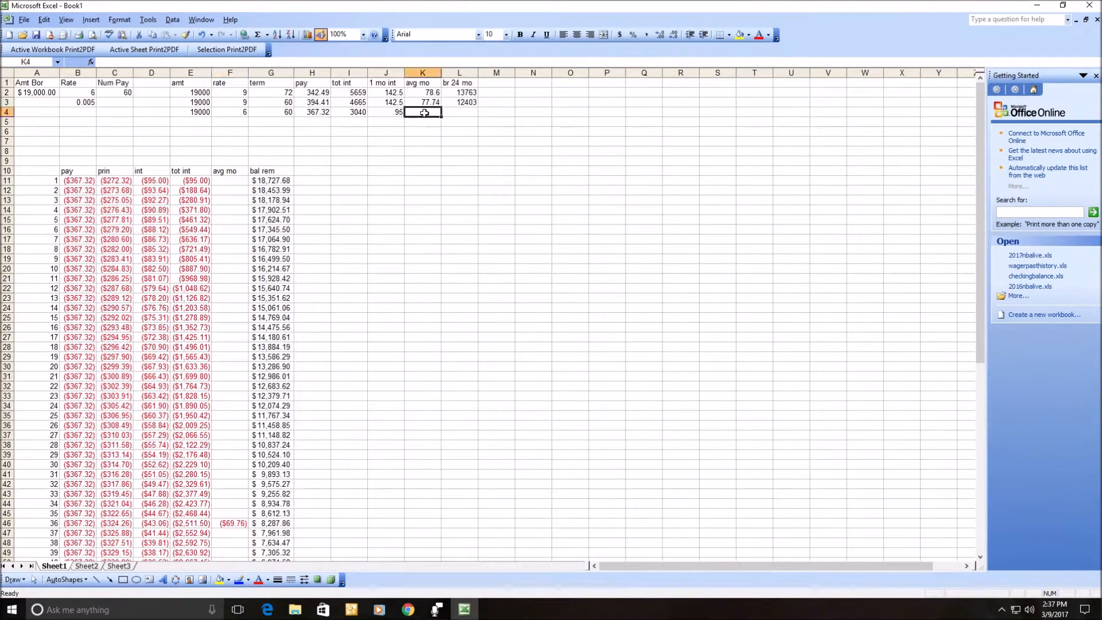
type("50.66")
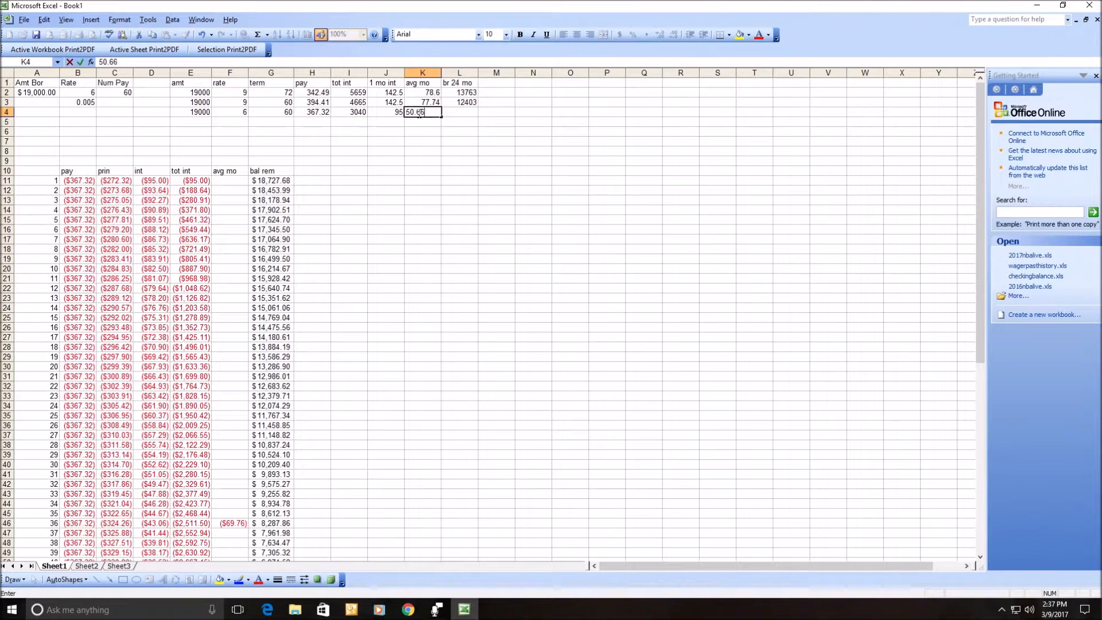
key("Tab")
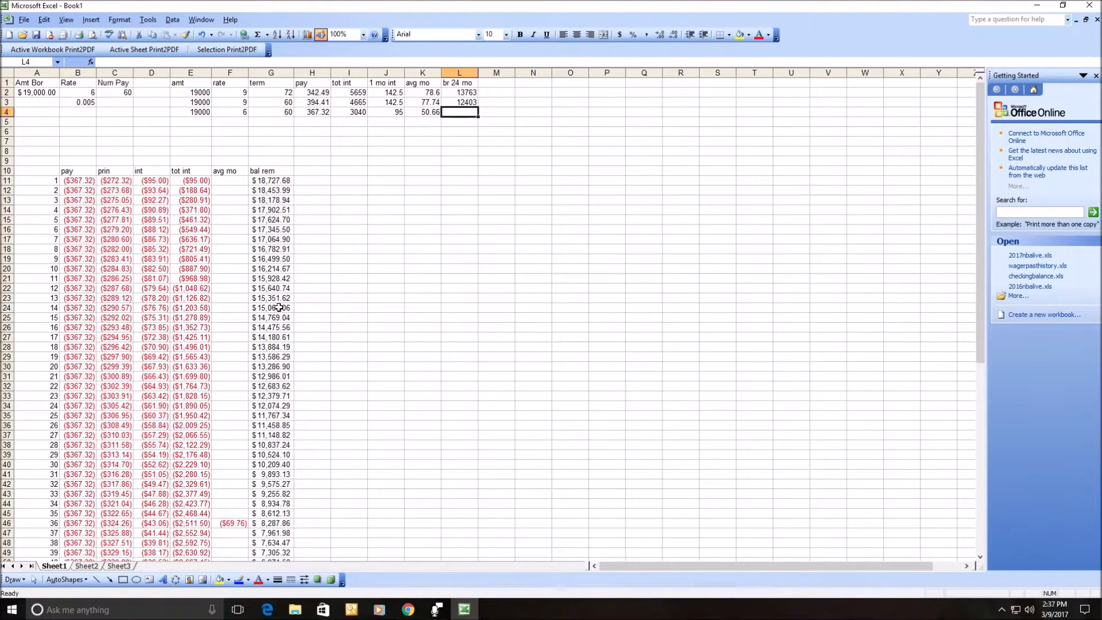
Look up the remaining balance at payment 24 and enter 12075 in L4 as the 24-month balance
left_click(283, 404)
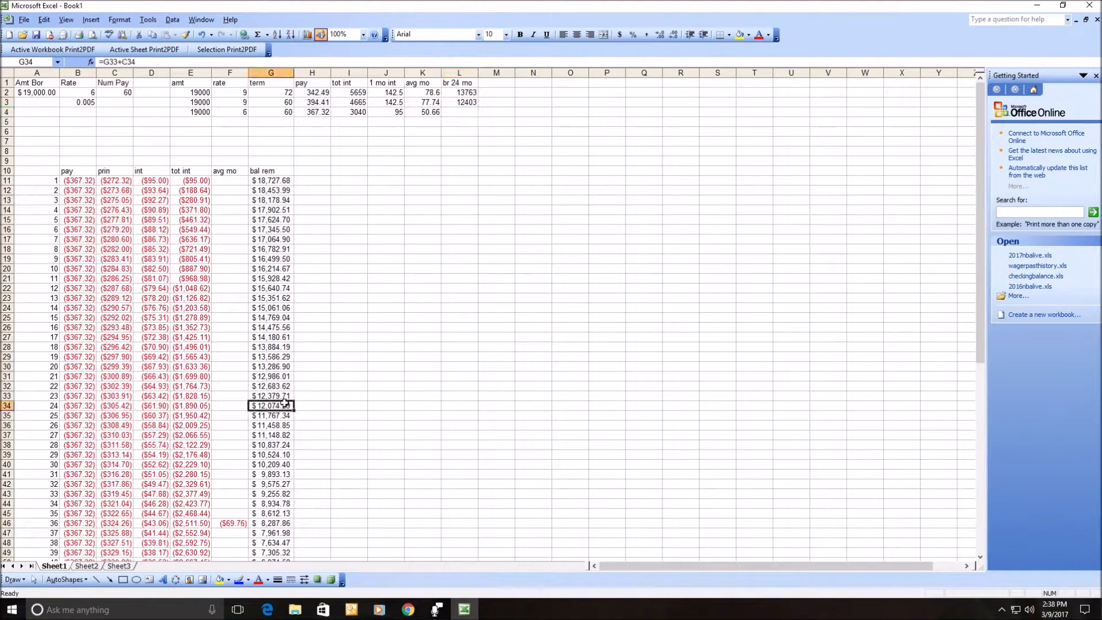
left_click(468, 112)
type("12075")
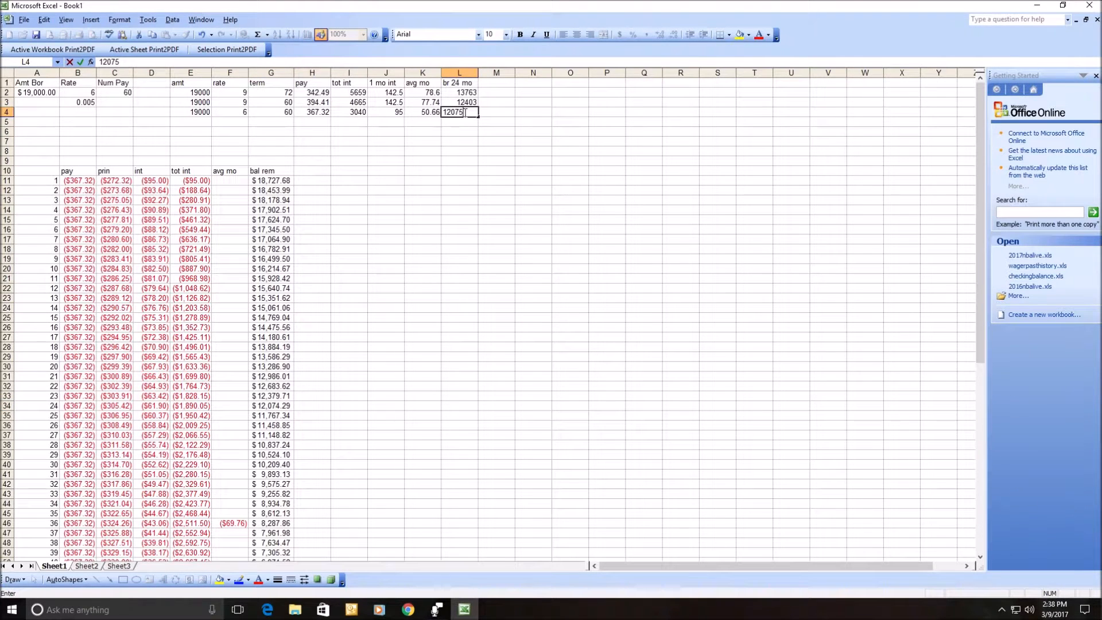
key("Return")
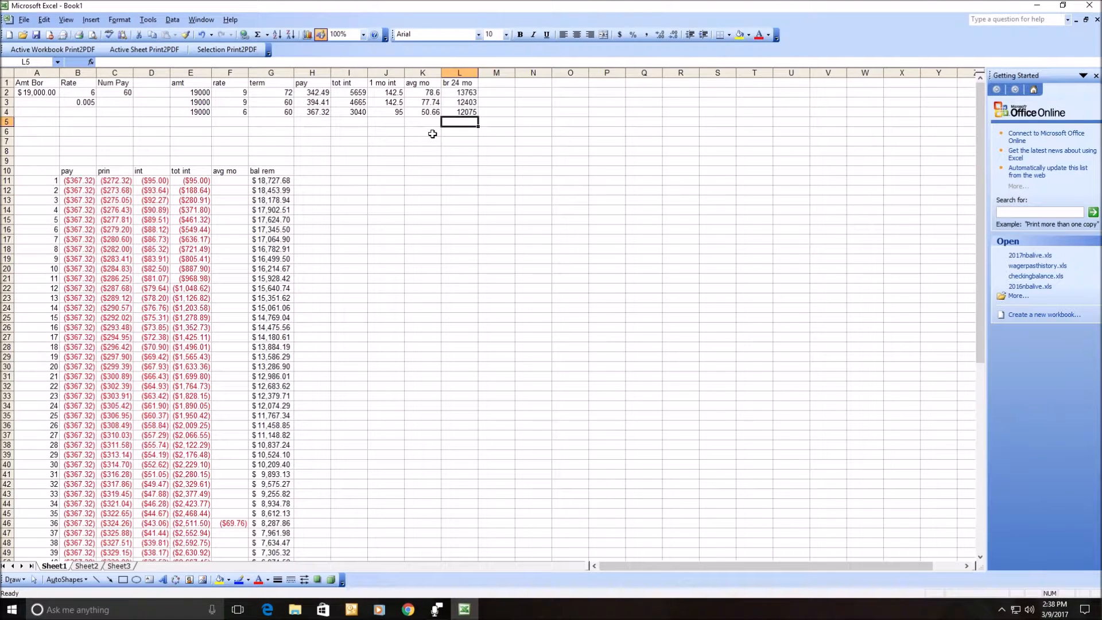
Compare the rates, average monthly interest and payment of the two 60-month loans in the summary table
left_click(417, 125)
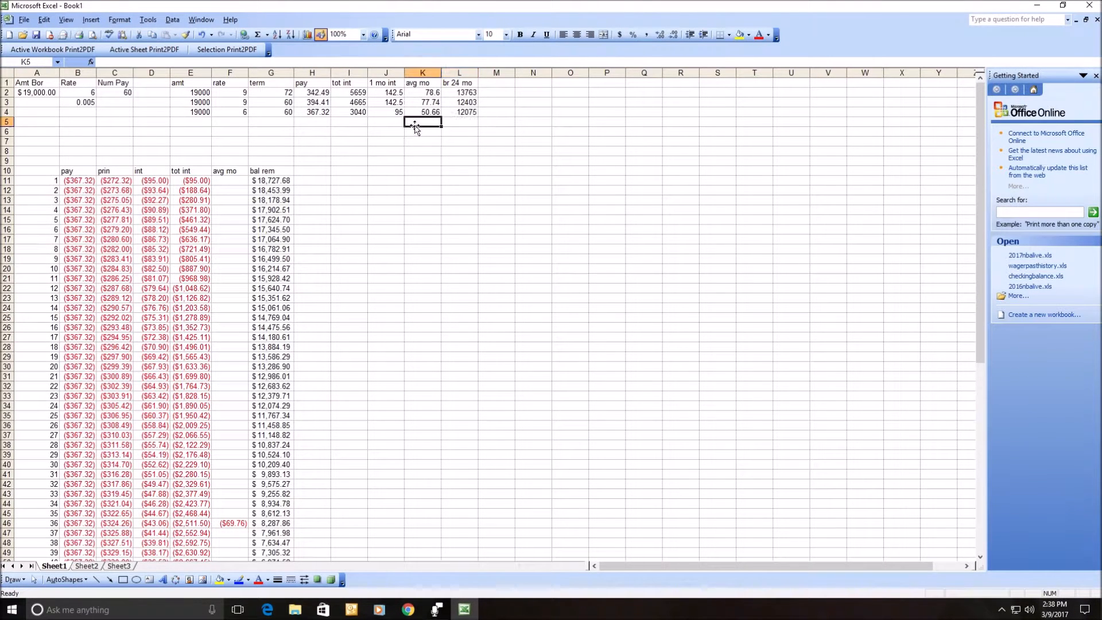
left_click(80, 91)
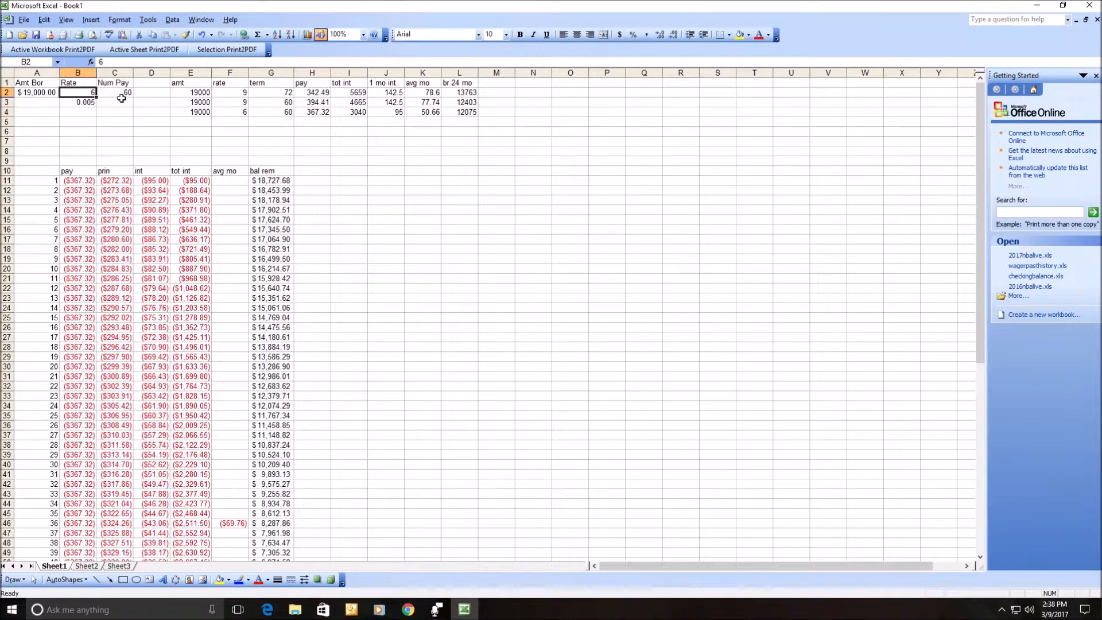
left_click(245, 102)
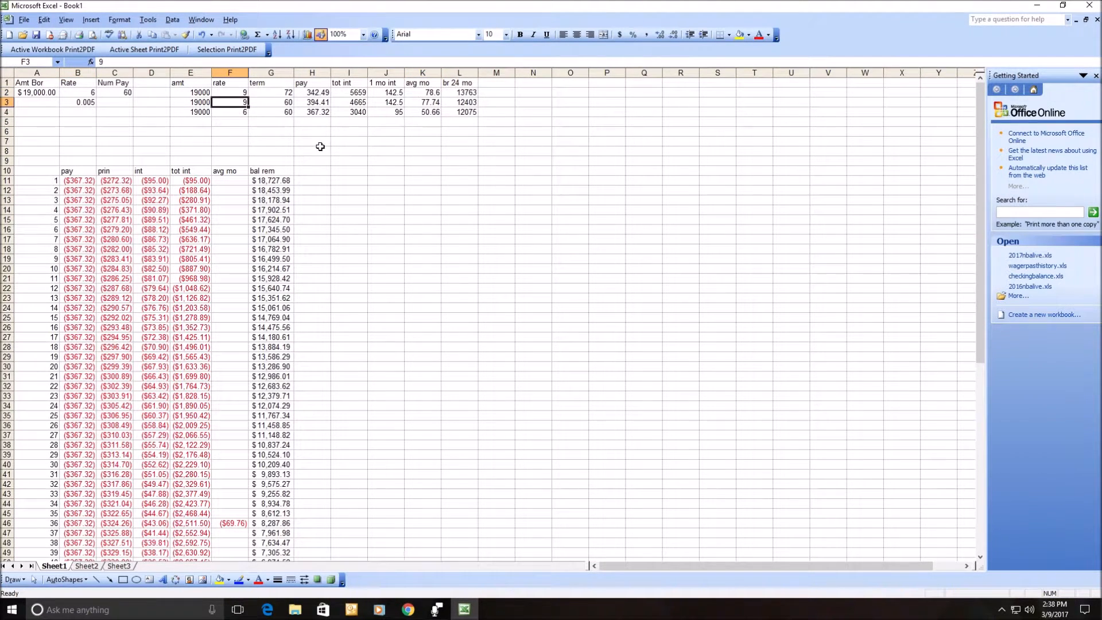
left_click(432, 113)
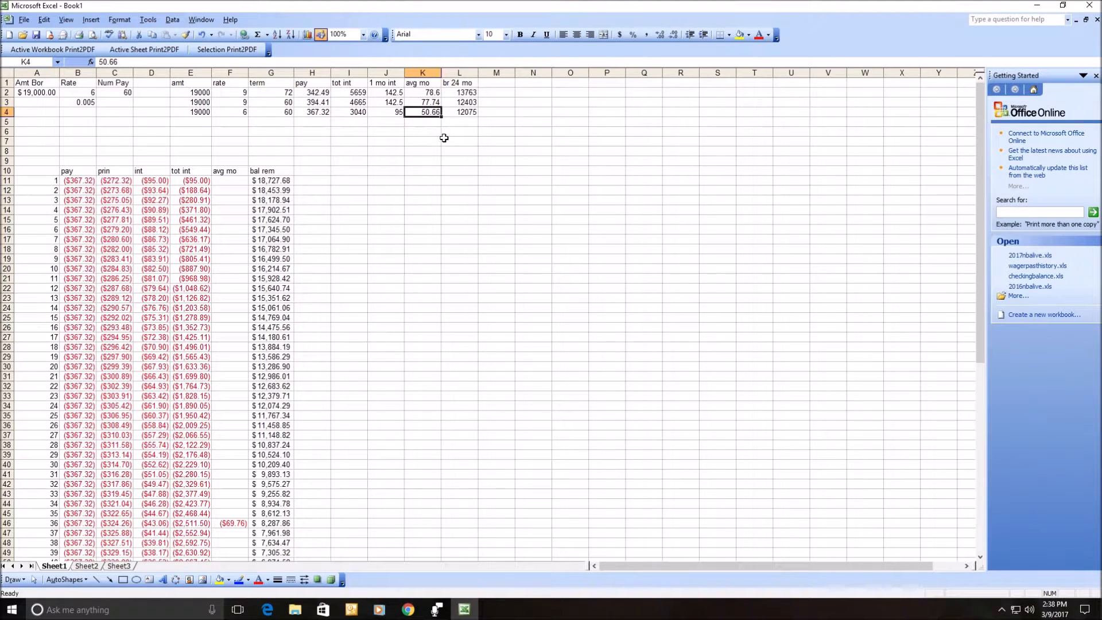
left_click(428, 103)
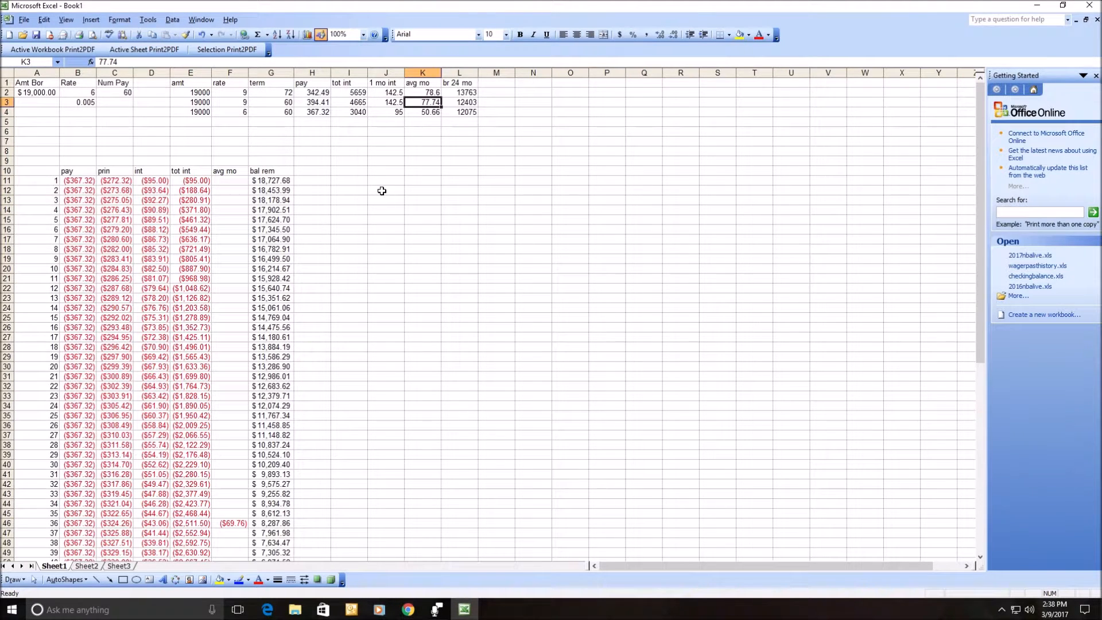
left_click(317, 111)
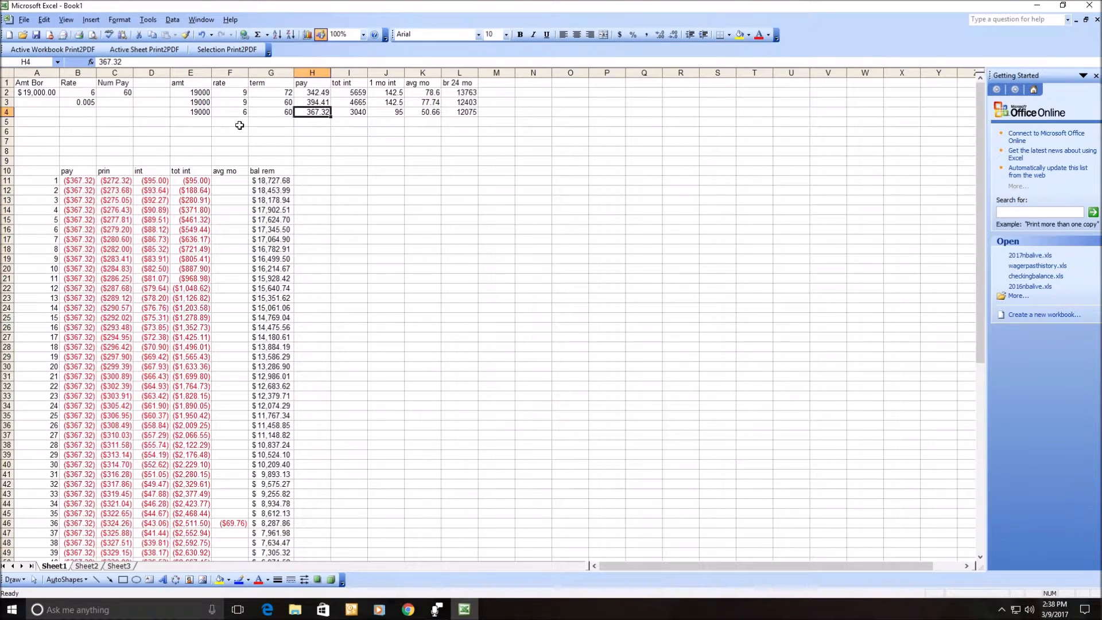
Enter the formula =H4-H2 in H6 to calculate the payment difference between the third and first loan rows
left_click(275, 131)
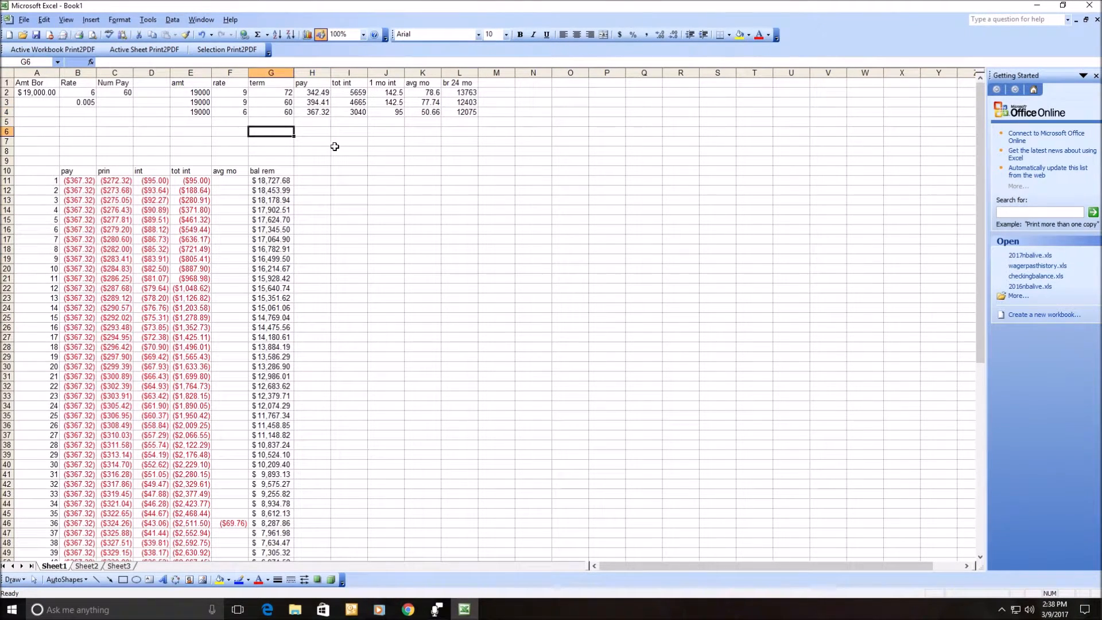
key("Right")
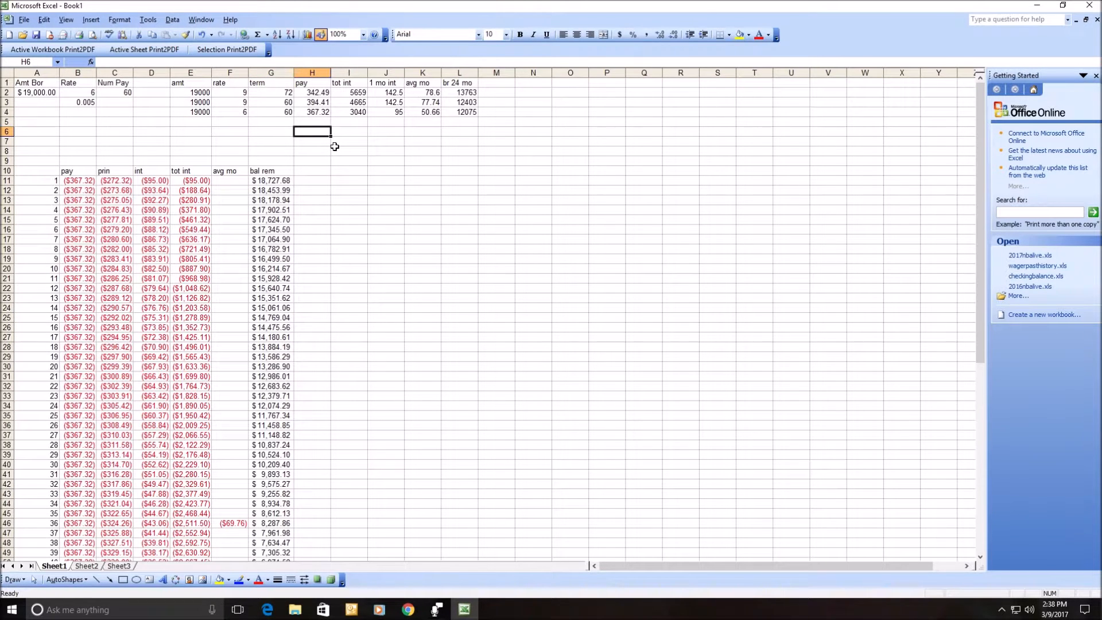
type("=")
key("Up")
key("Up")
type("-")
key("Up")
key("Up")
key("Up")
key("Up")
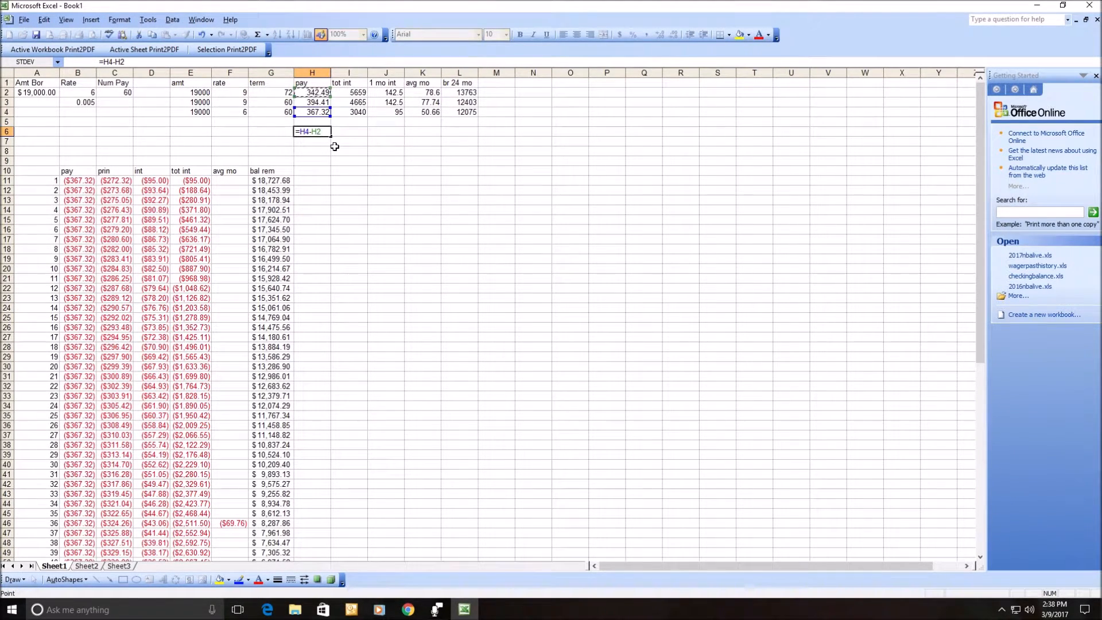
key("ctrl+Return")
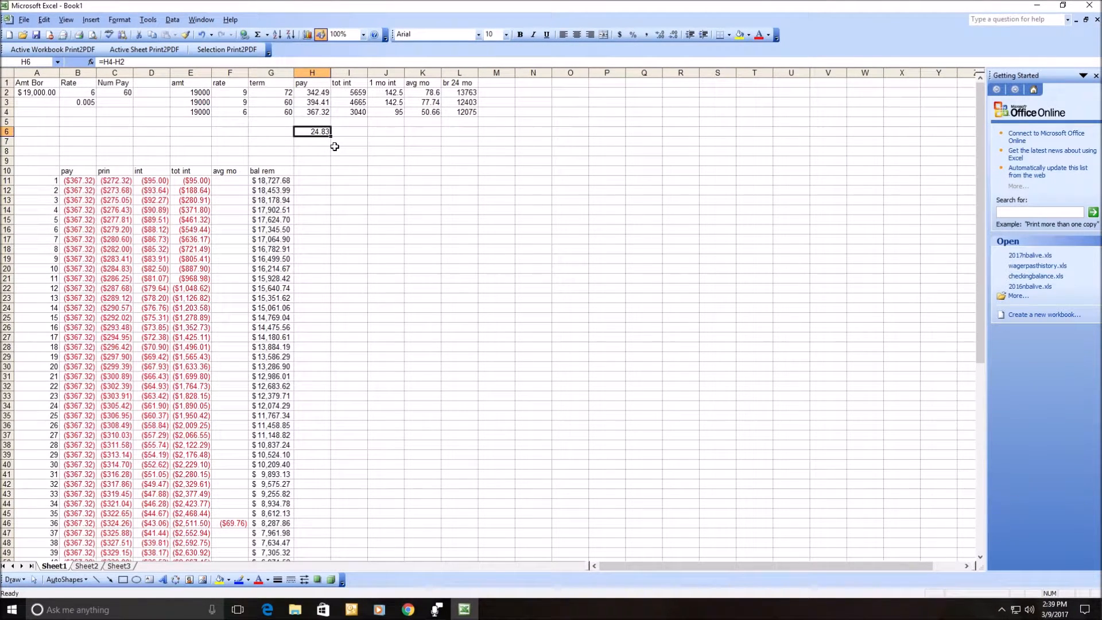
Copy the difference formula from H6 across I6 to L6 for the interest and 24-month balance columns
key("Right")
key("Left")
key("ctrl+c")
key("Right")
key("shift+Right")
key("shift+Right")
key("shift+Right")
key("Return")
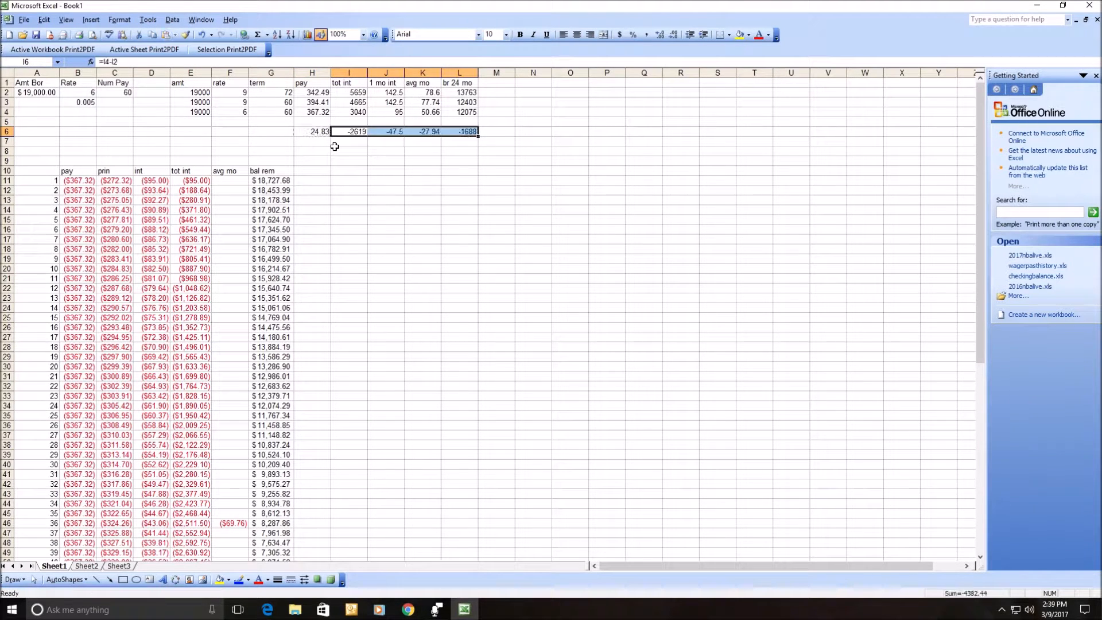
Review the row 6 differences in payment, total, first-month and average interest, and 24-month balance against the compared loan rows
key("Right")
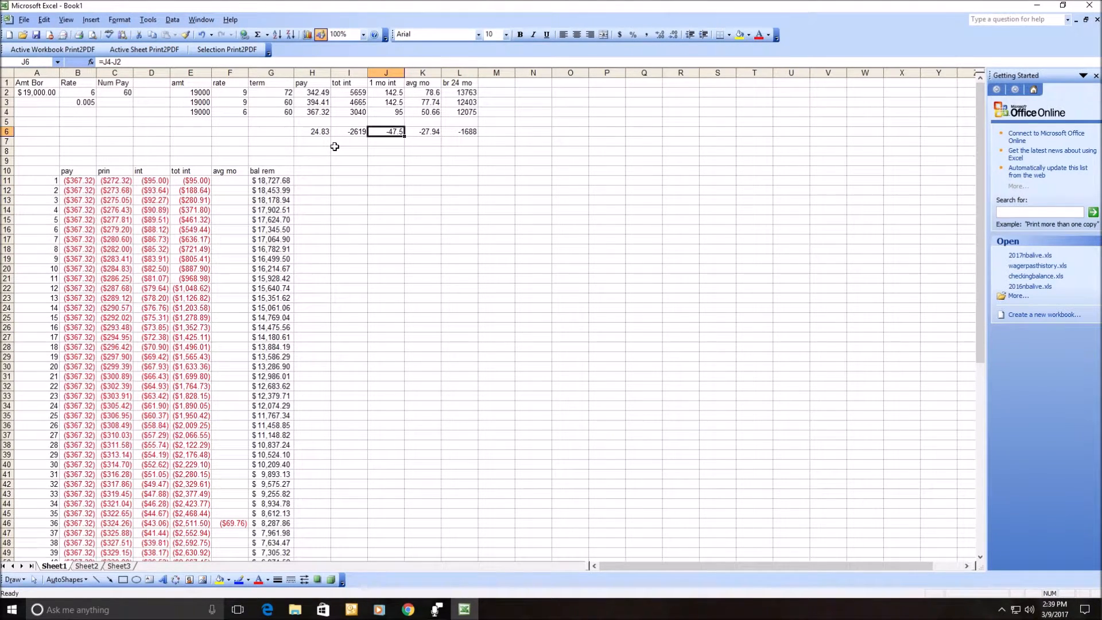
key("Left")
key("Left")
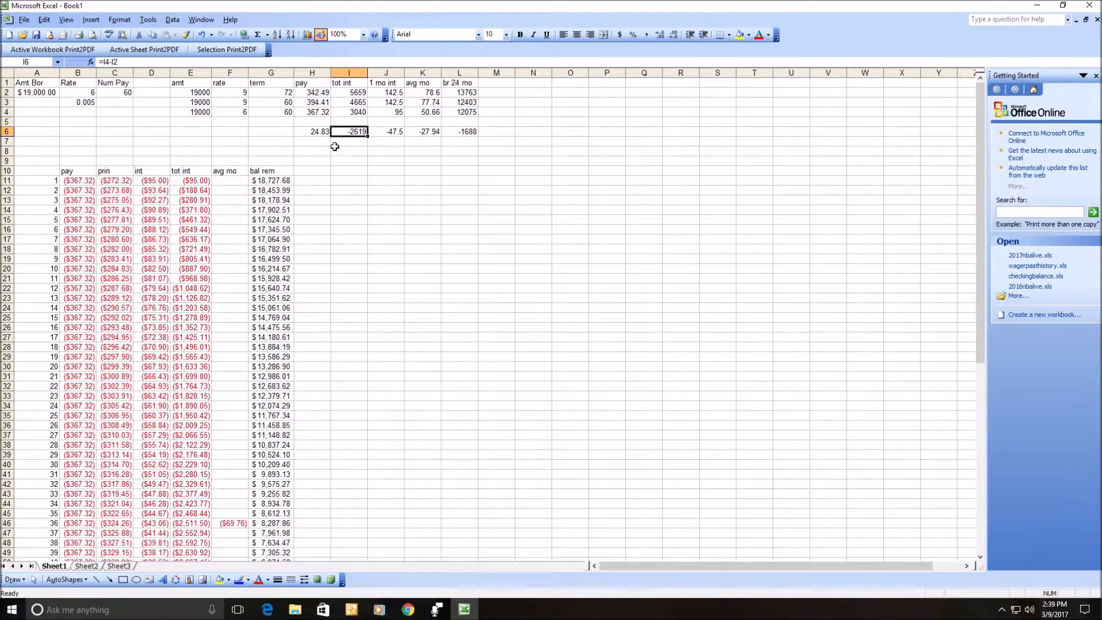
key("Up")
key("Up")
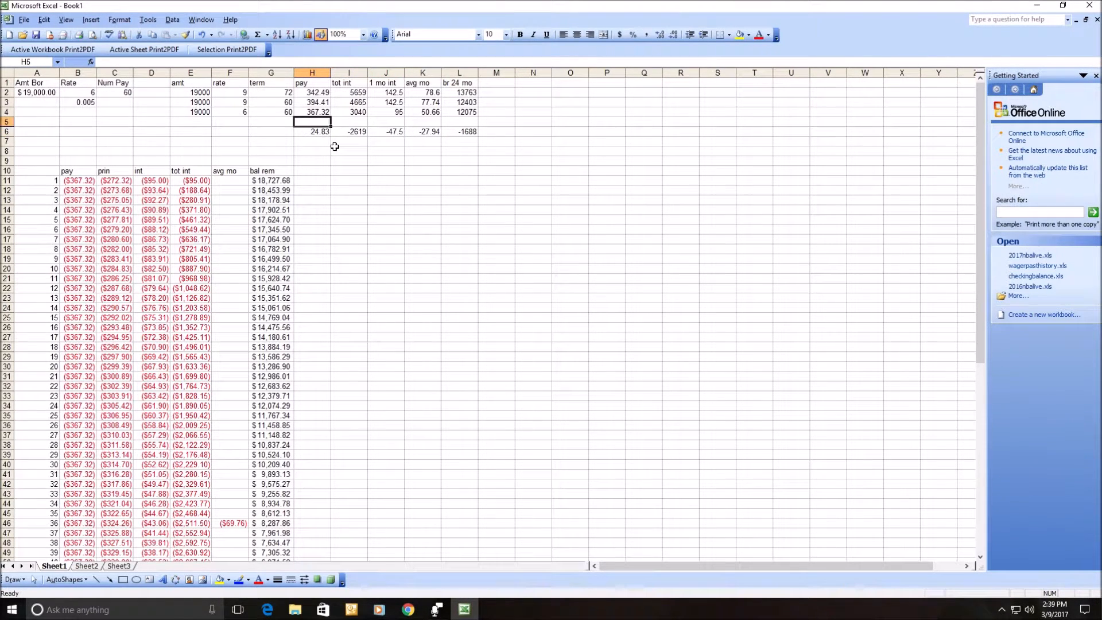
key("Down")
key("Down")
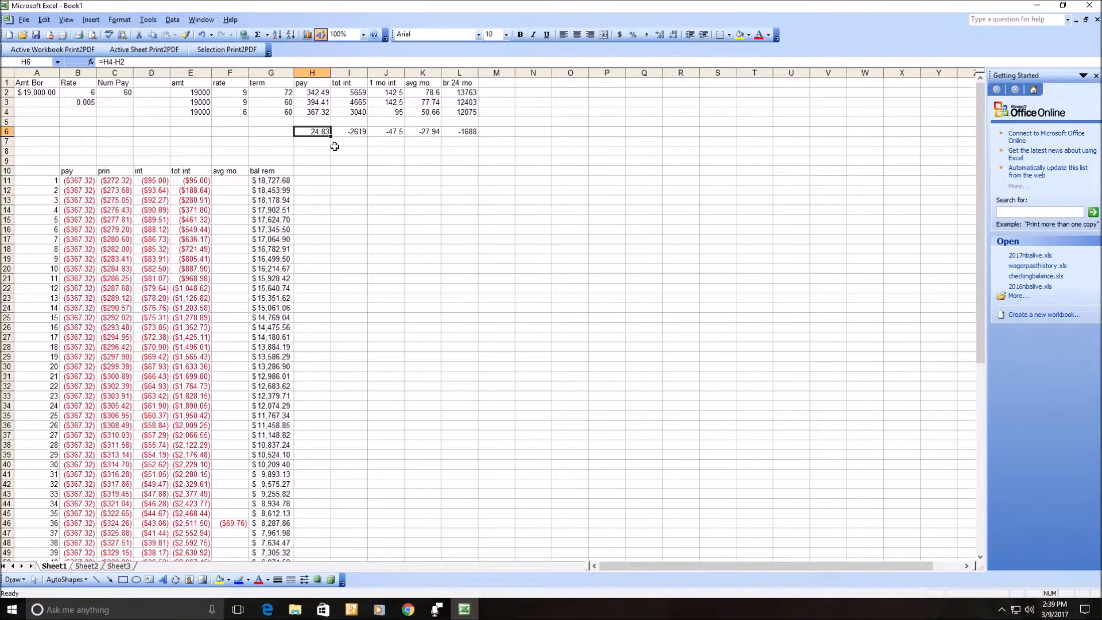
key("Right")
key("Right")
key("Right")
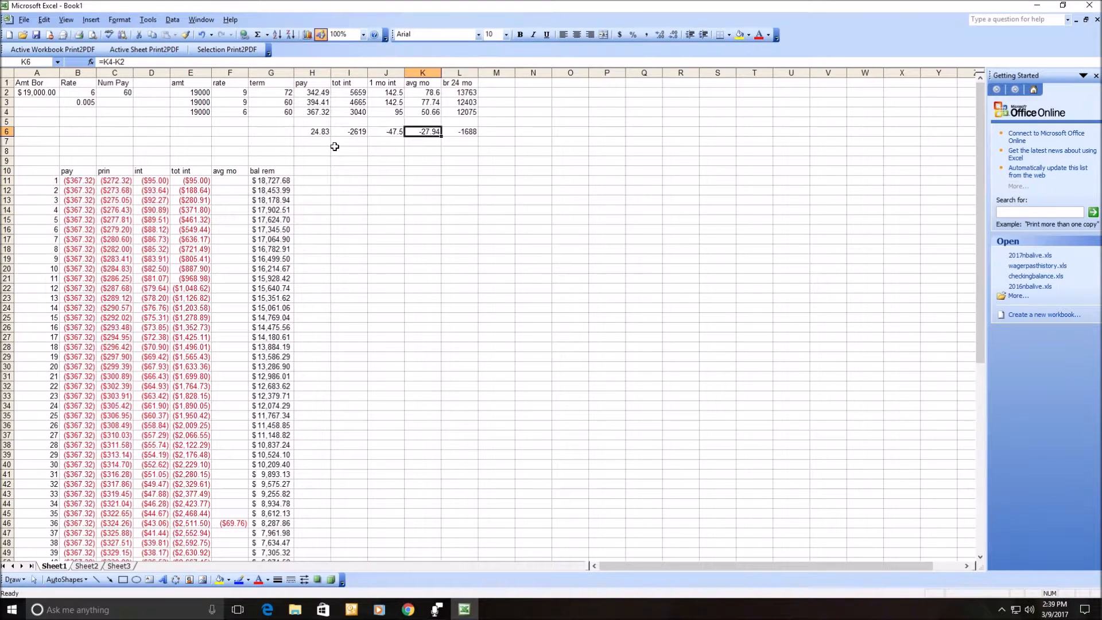
key("Left")
key("Left")
key("Left")
key("Up")
key("Up")
key("Left")
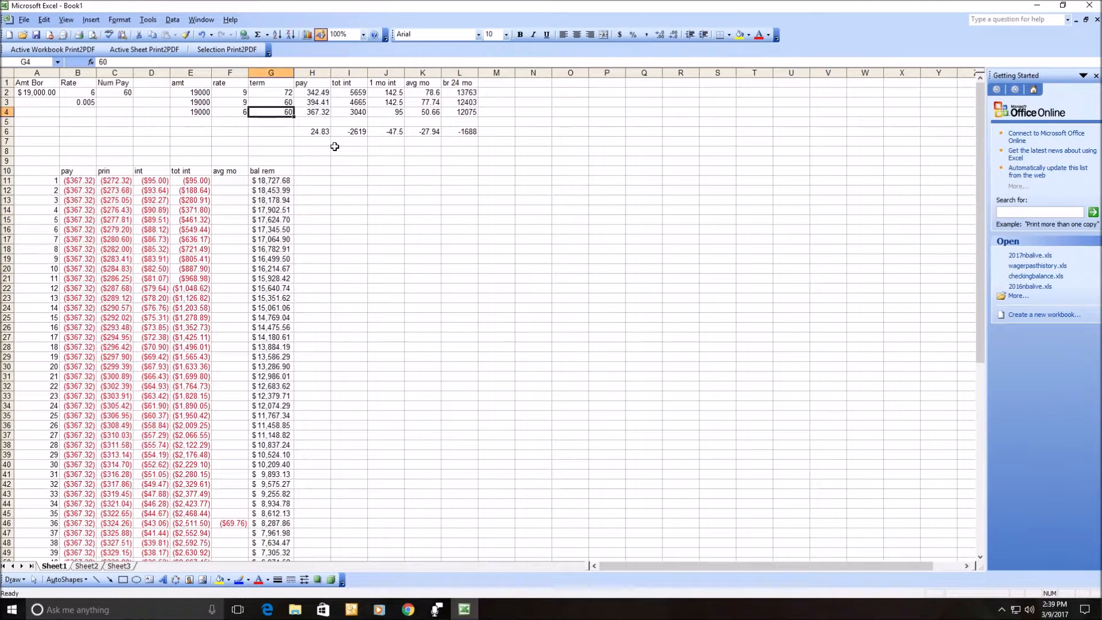
key("Right")
key("Right")
key("Right")
key("Right")
key("Right")
key("Down")
key("Down")
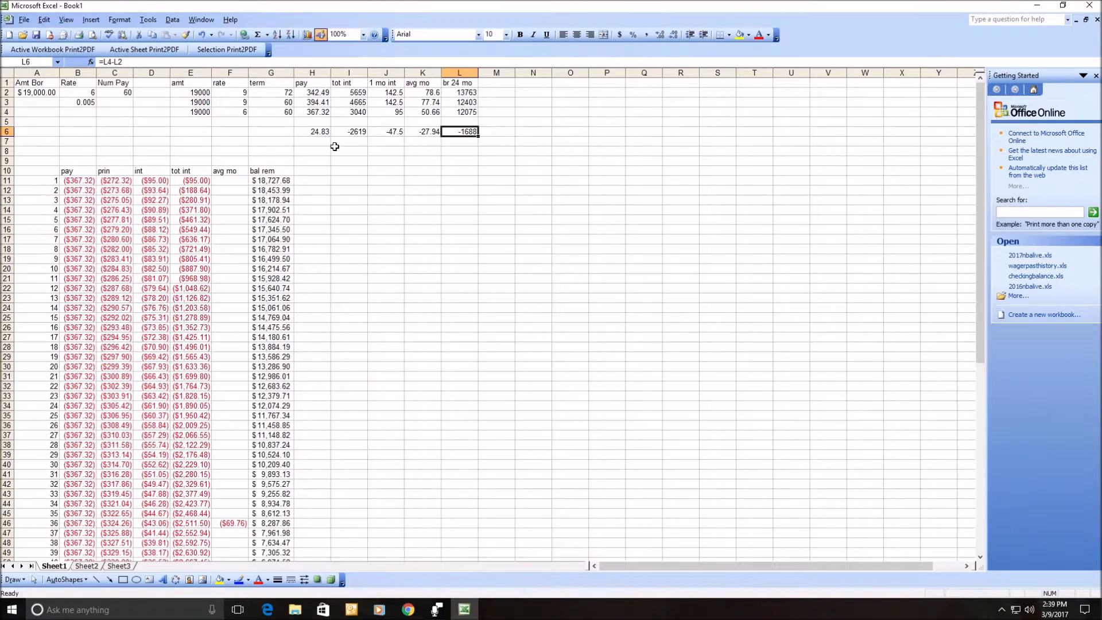
key("Left")
key("Left")
key("Left")
key("Left")
key("Left")
key("Left")
key("Left")
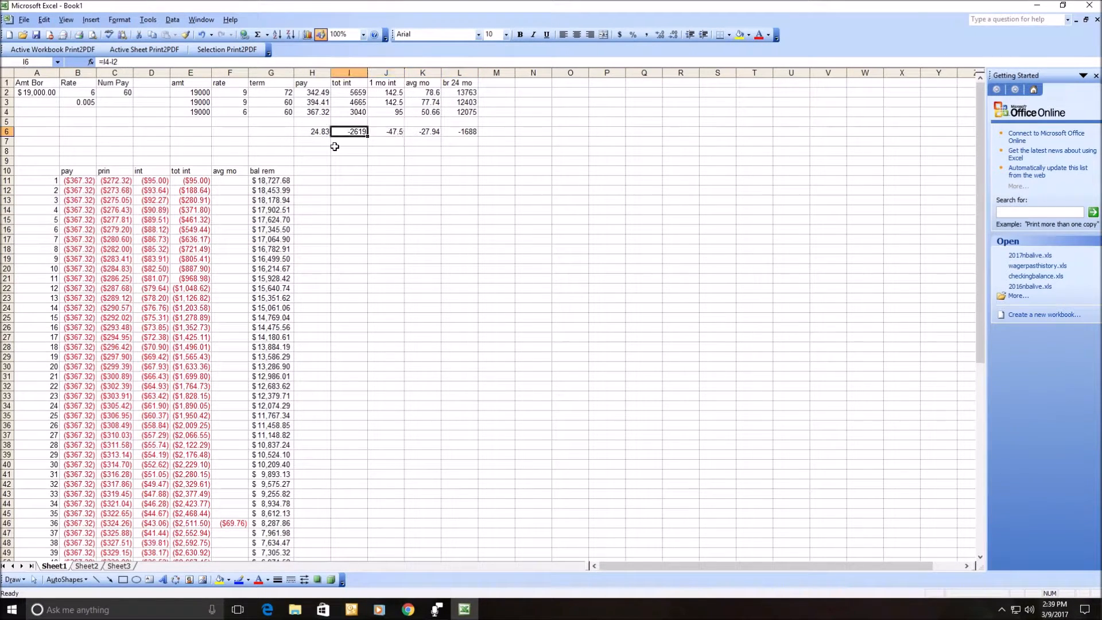